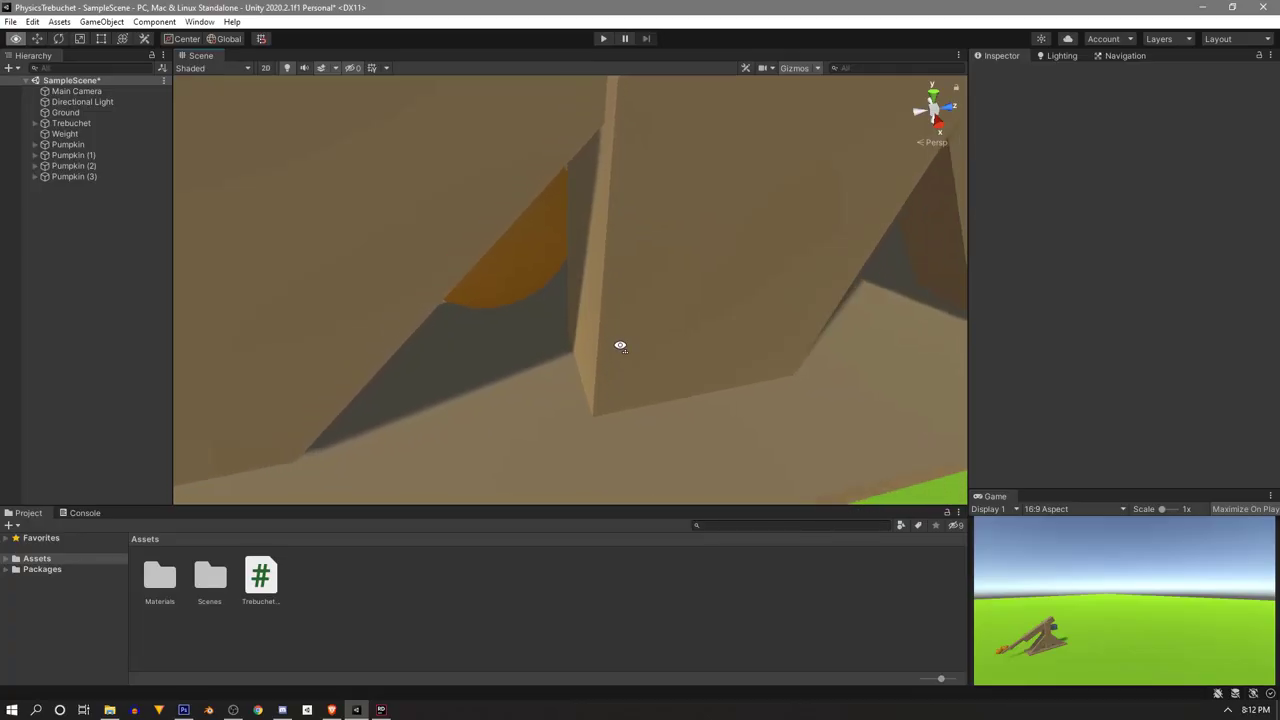
Play the scene to preview the finished trebuchet with its pumpkins
key(s)
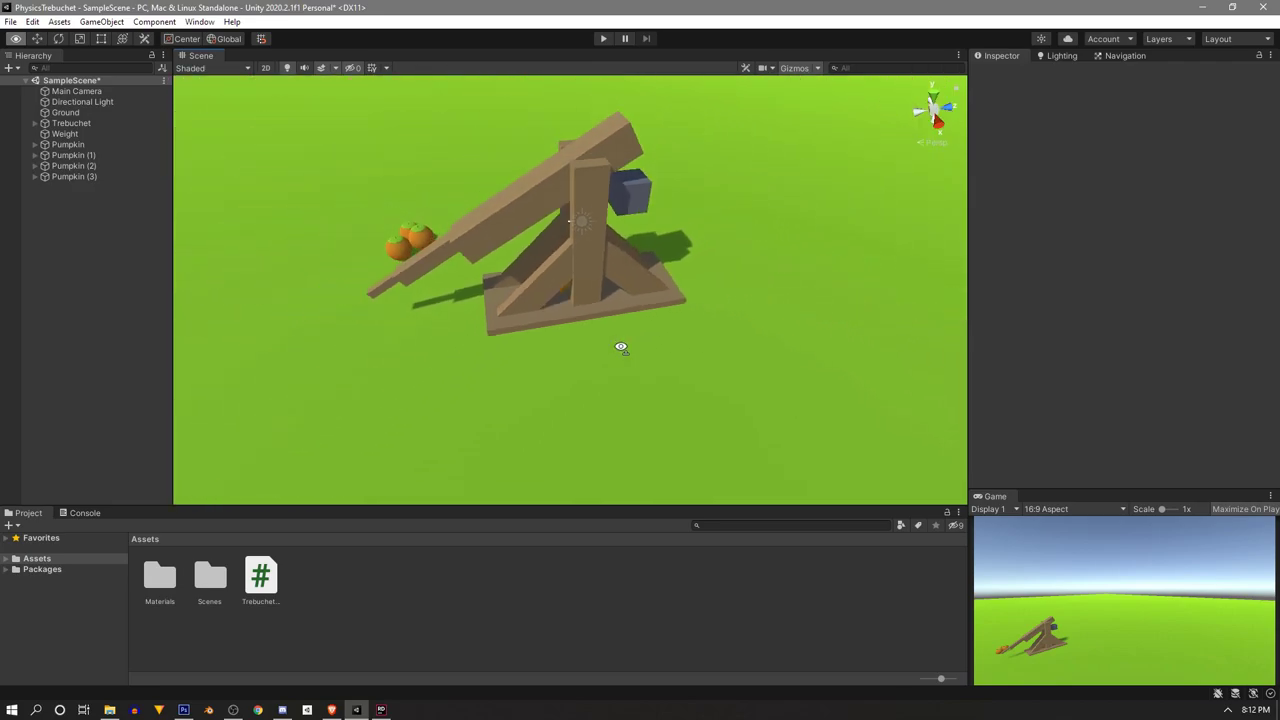
key(ctrl+p)
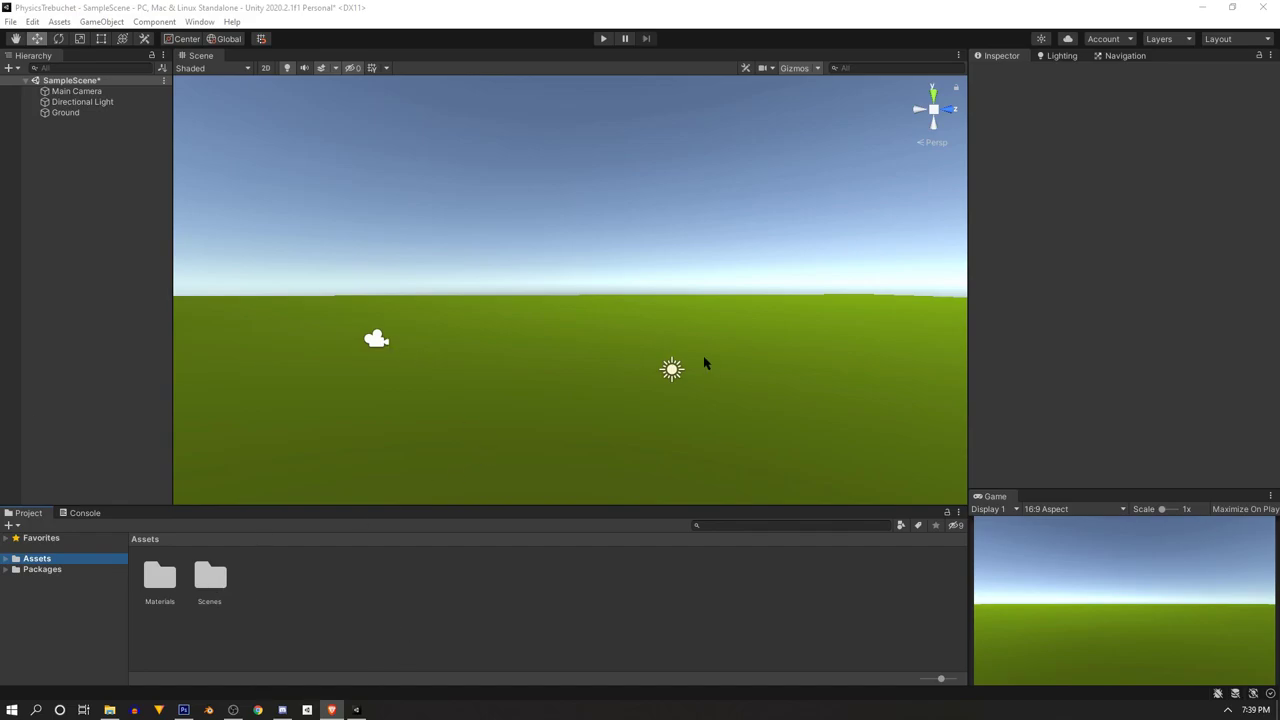
Look through the project's materials folder and check the Ground plane's settings in the starting scene
double_click(160, 575)
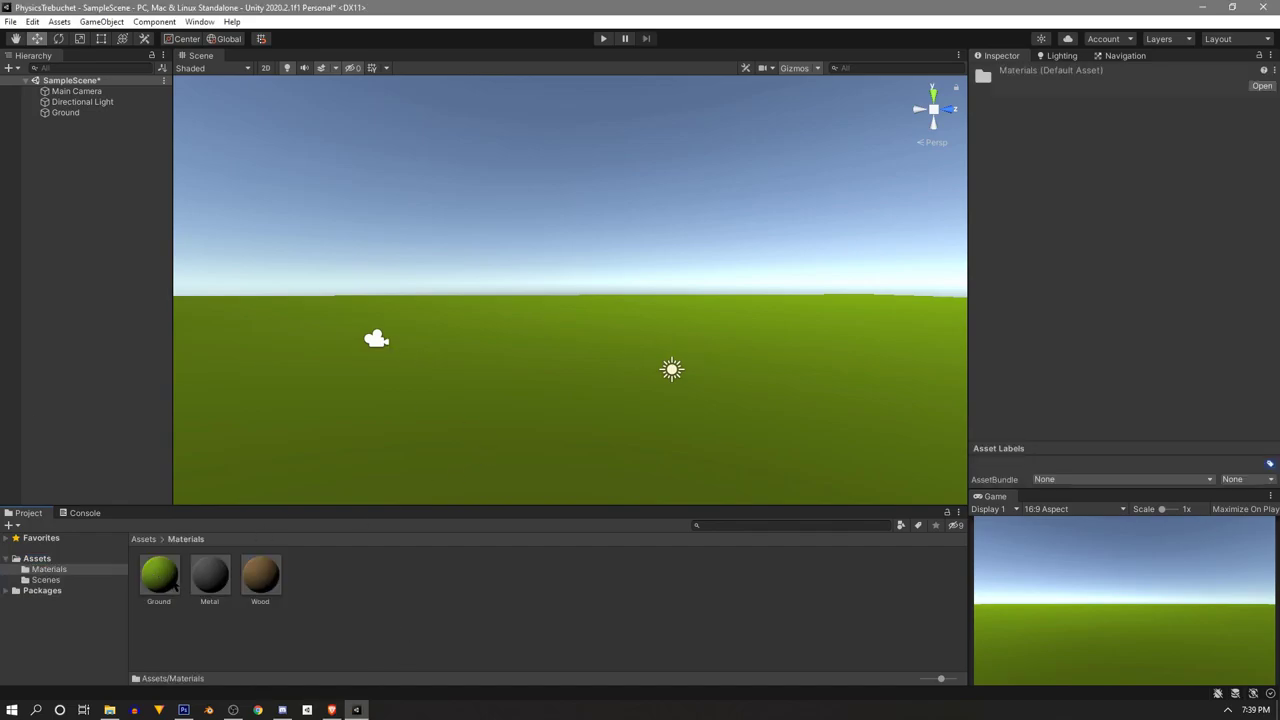
click(210, 575)
click(260, 575)
click(65, 112)
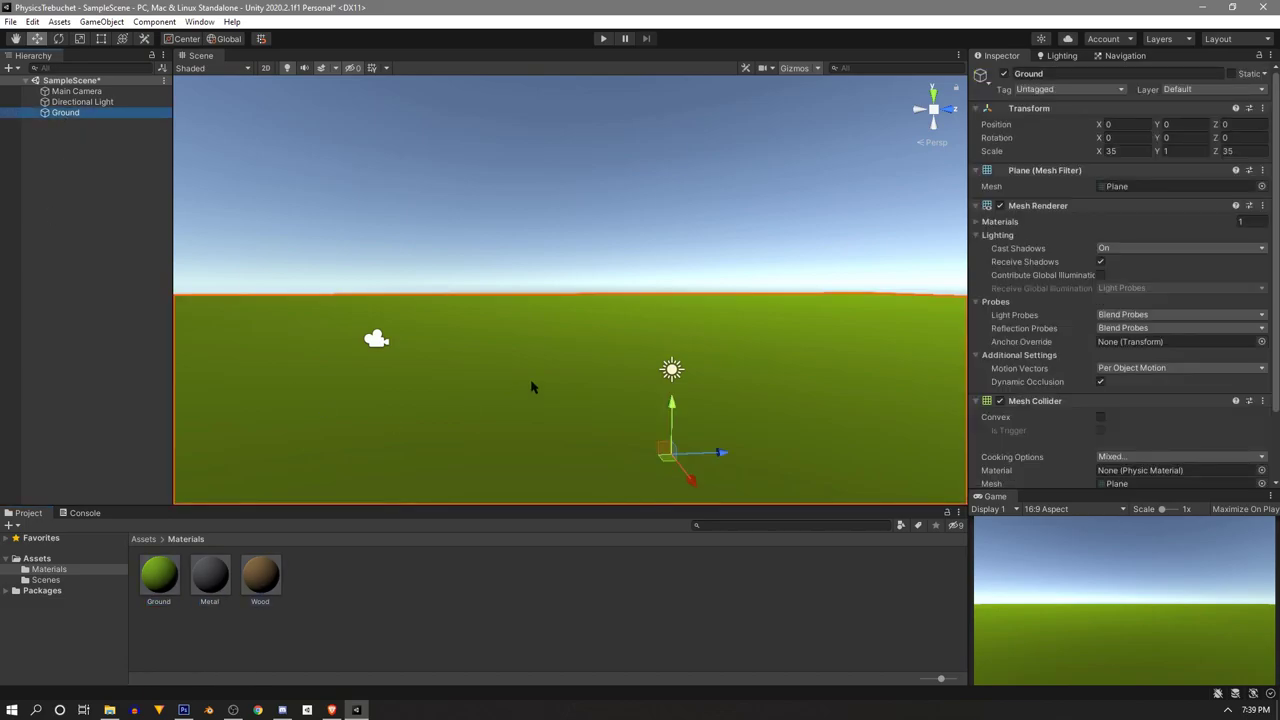
click(78, 135)
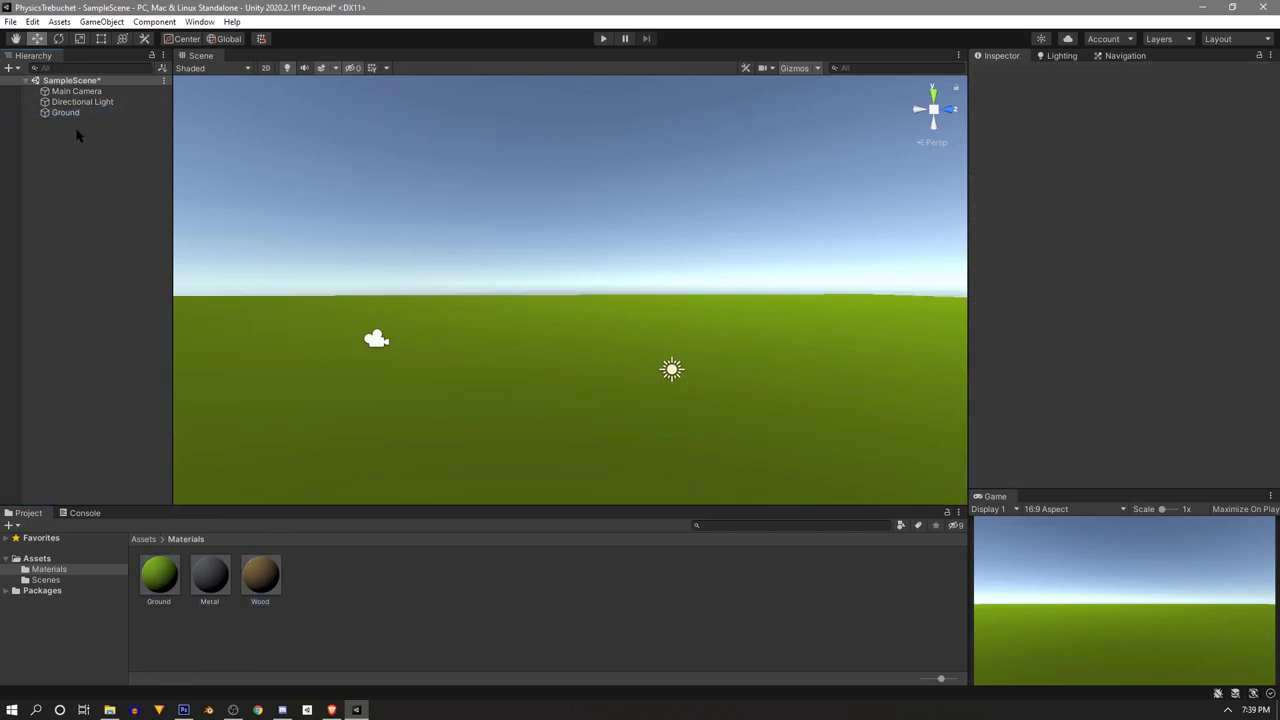
click(152, 540)
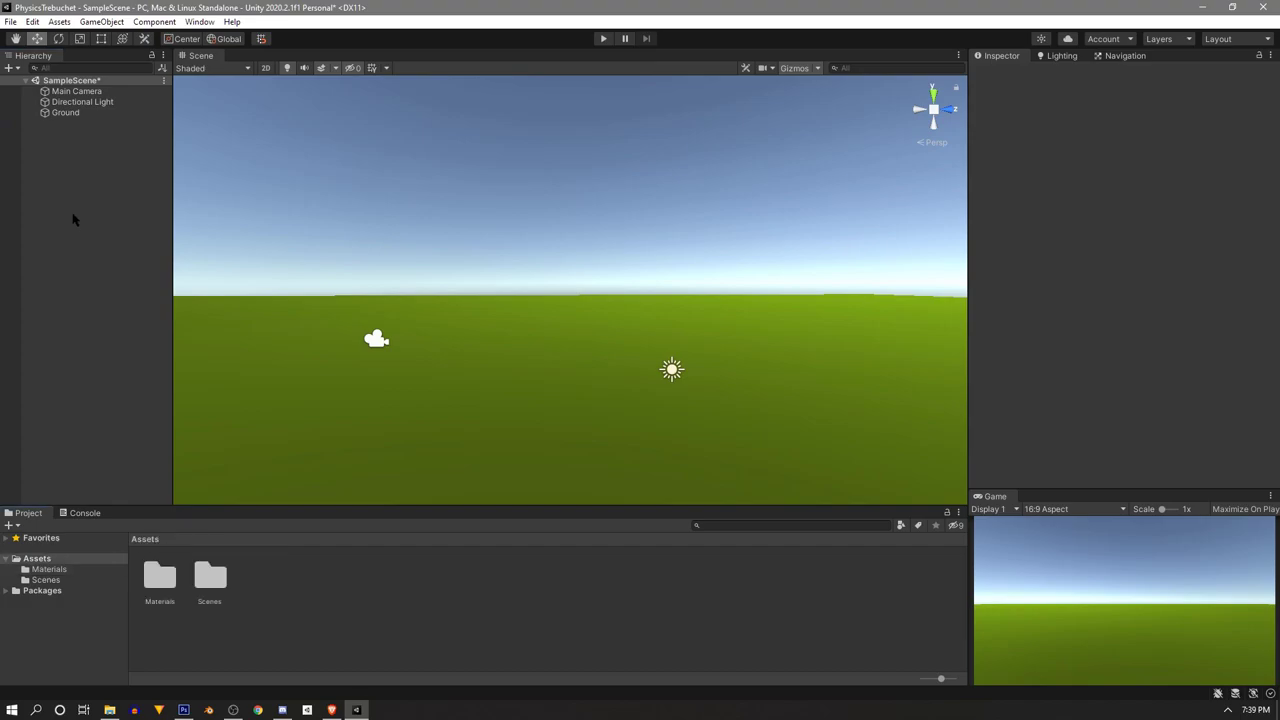
Create an empty object named Trebuchet at the scene root and reset its transform
right_click(74, 215)
click(165, 377)
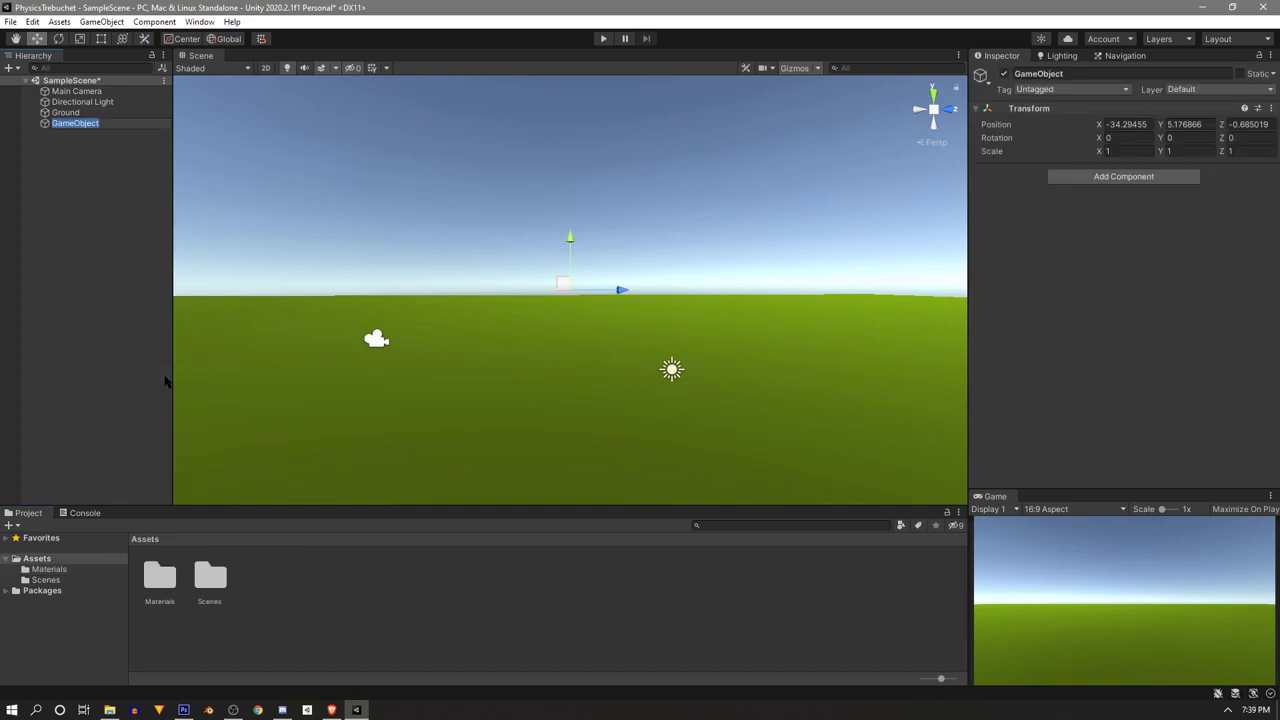
key(Return)
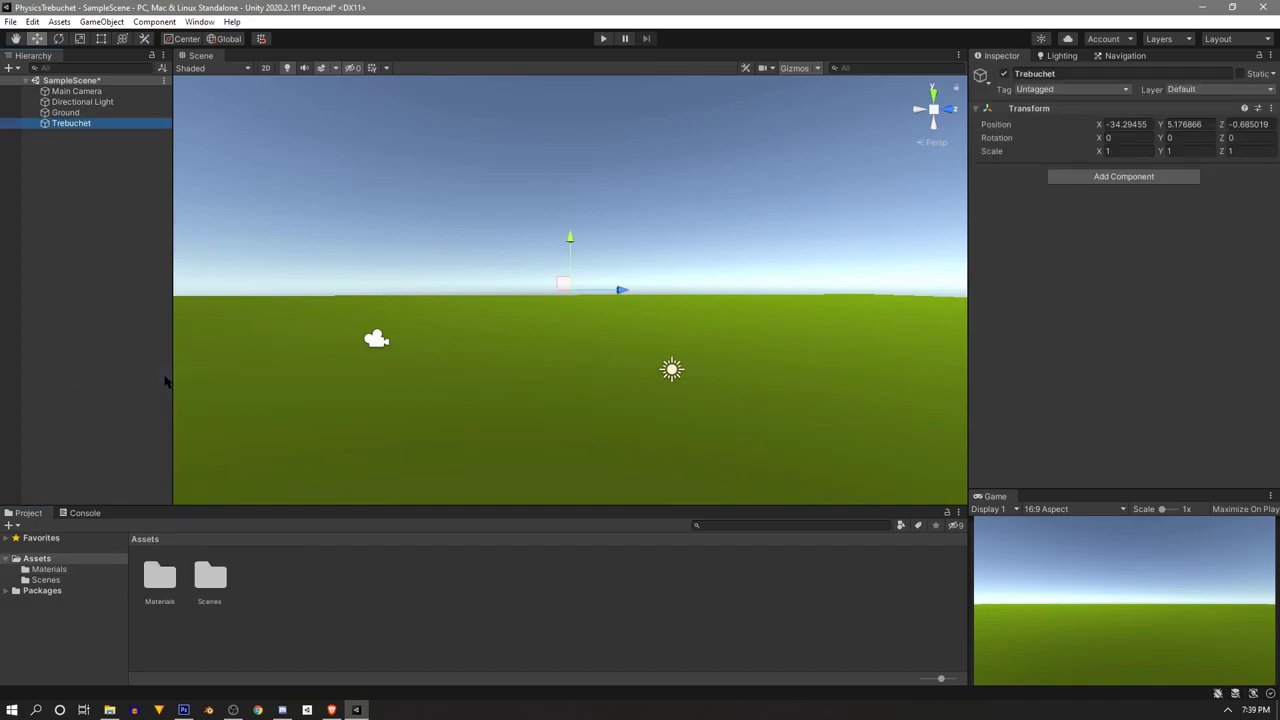
click(1270, 108)
click(1234, 120)
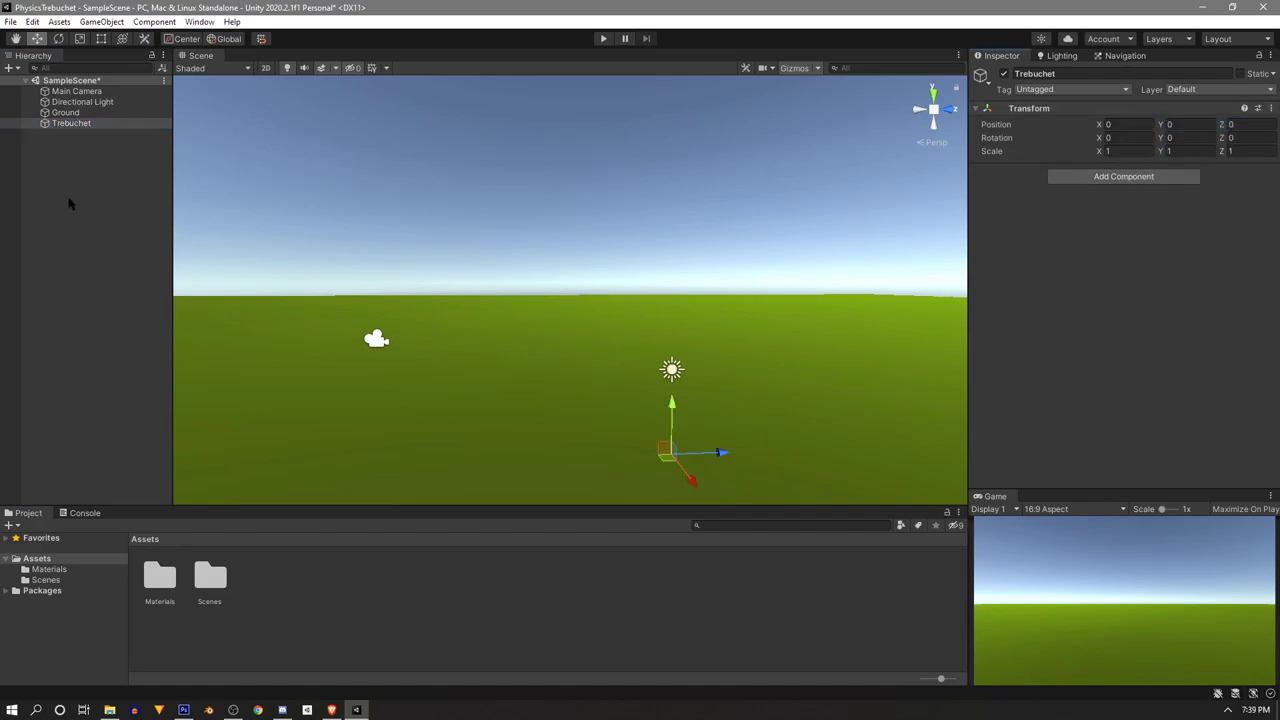
Add an empty child object named LeftSupport under Trebuchet
right_click(91, 123)
click(171, 281)
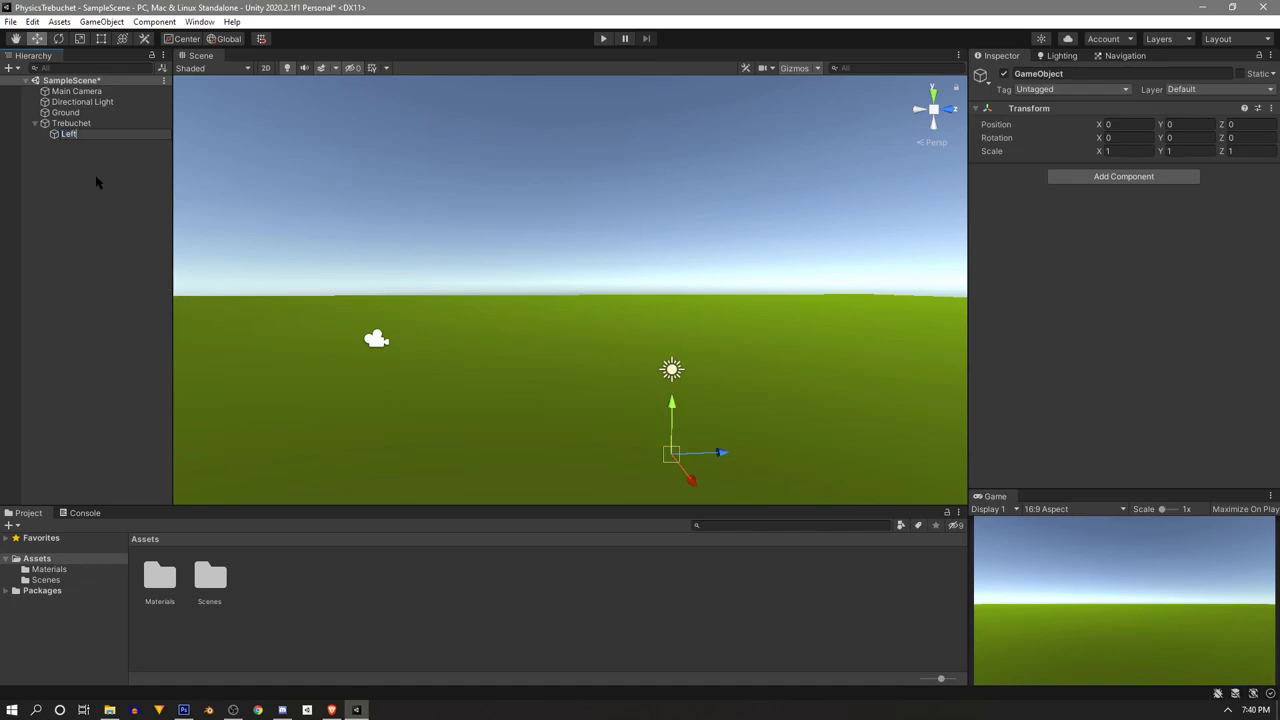
text(LeftSupport)
key(Return)
Duplicate LeftSupport and rename the copy RightSupport
key(ctrl+d)
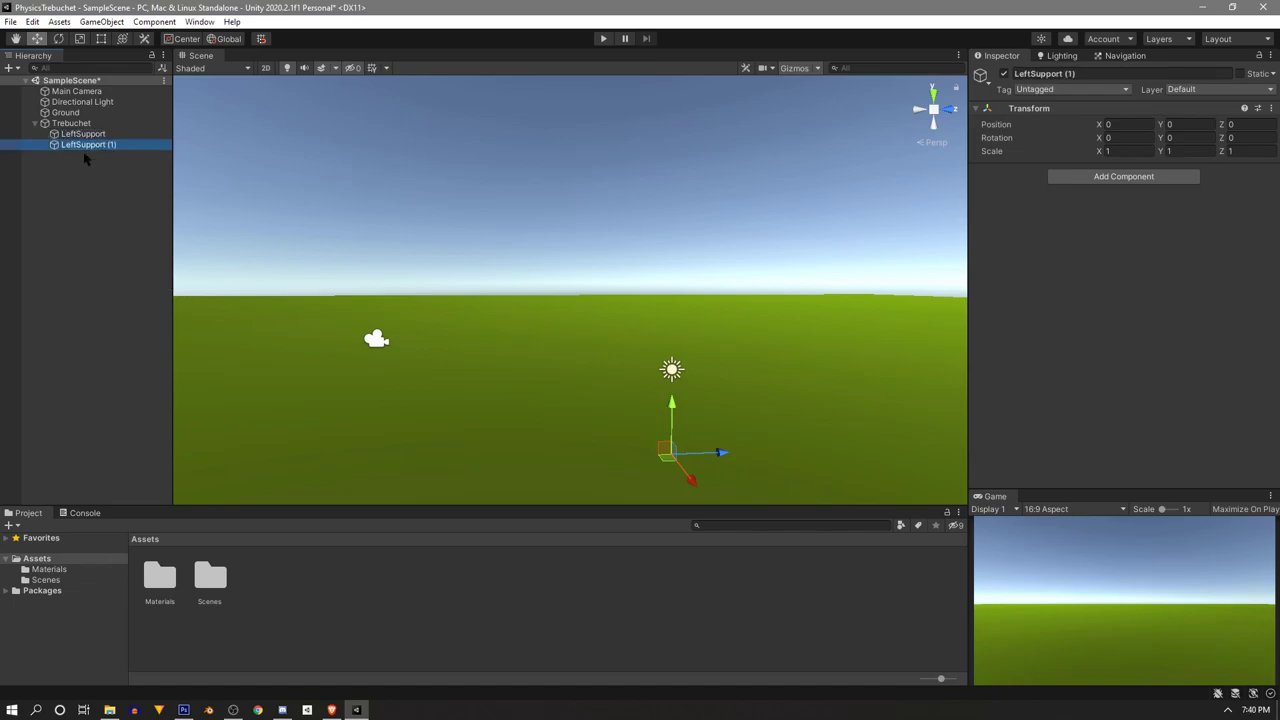
key(F2)
text(Right)
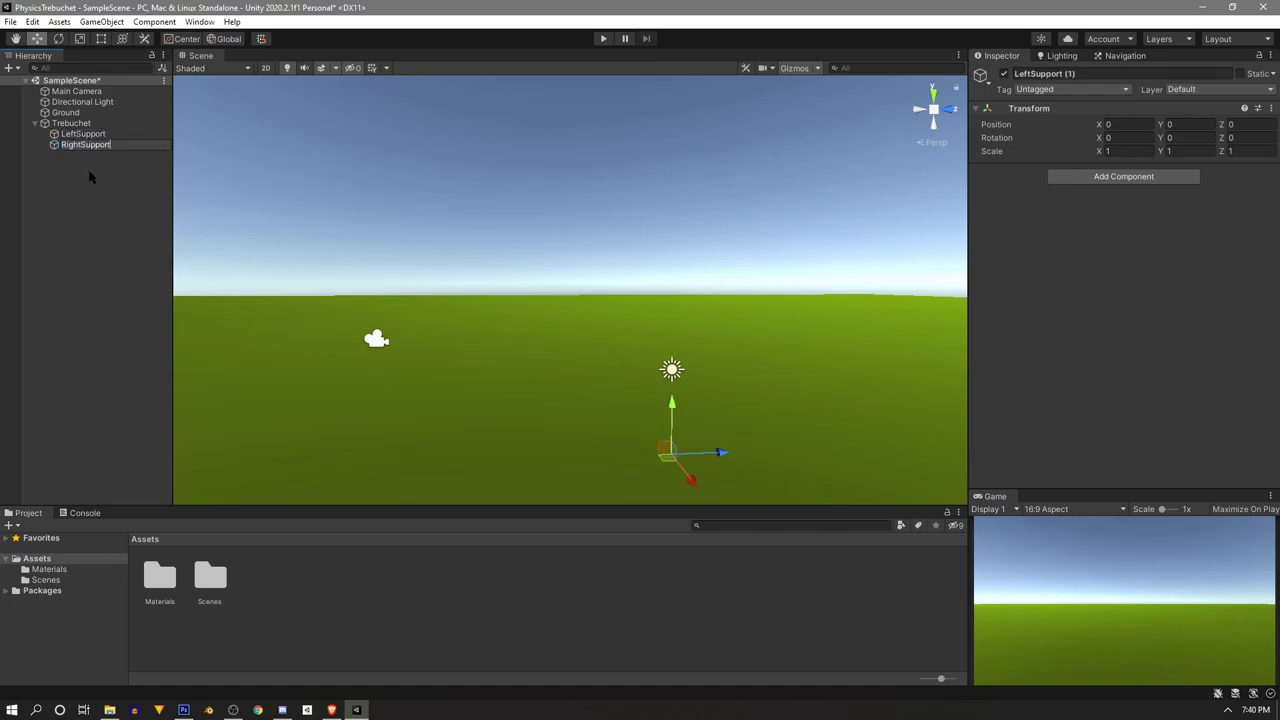
text(Support)
click(89, 183)
Duplicate RightSupport and rename the copy Arm
click(96, 146)
key(ctrl+d)
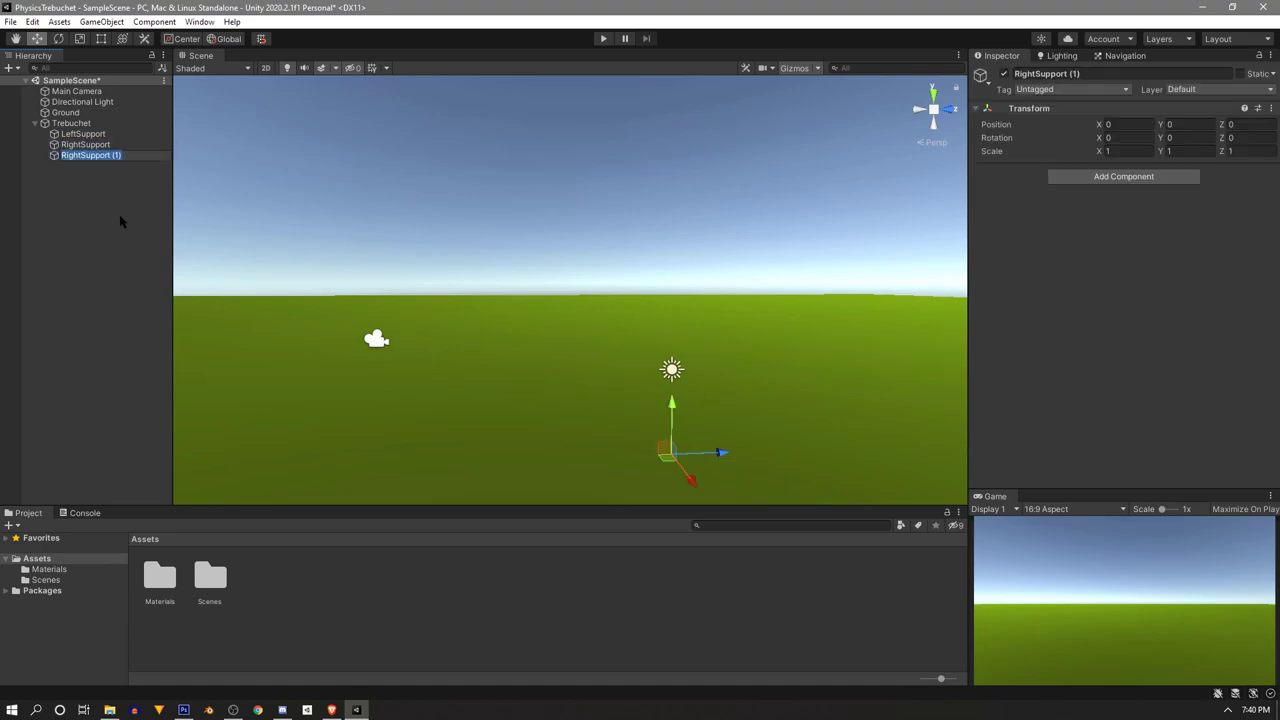
text(Arm)
key(Return)
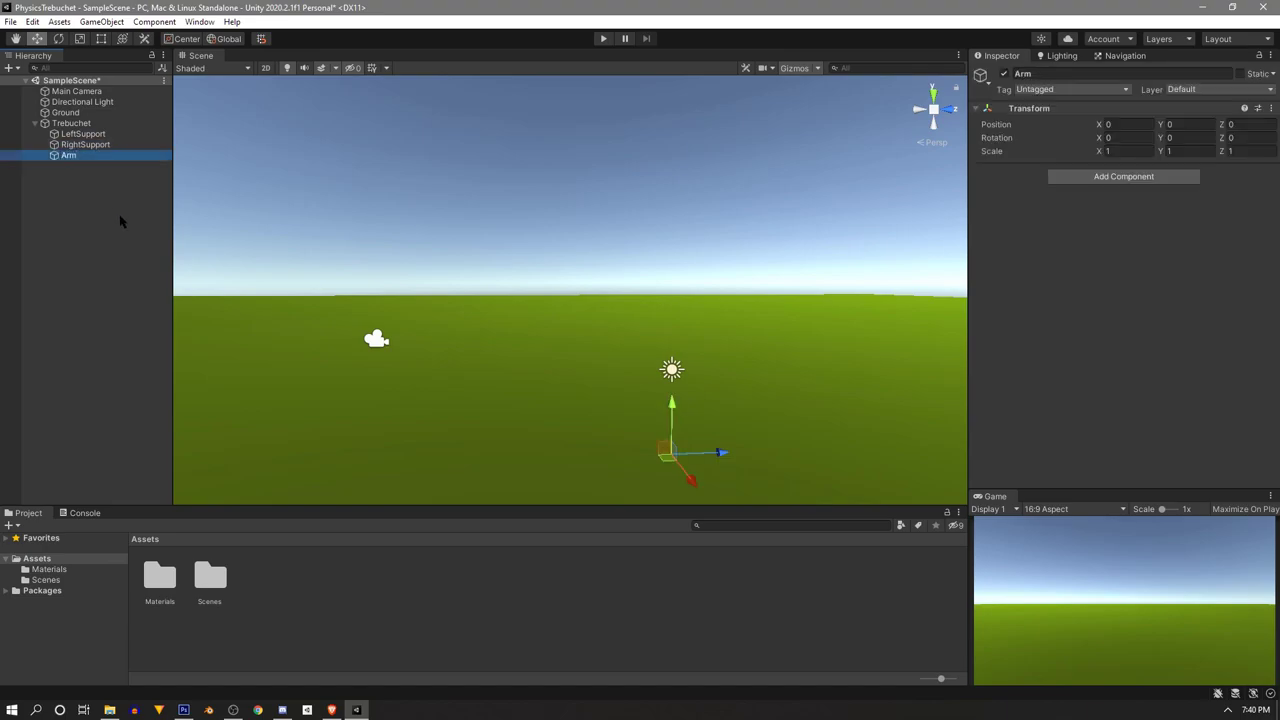
click(118, 220)
Duplicate Arm and rename the copy Weight
click(83, 156)
key(ctrl+d)
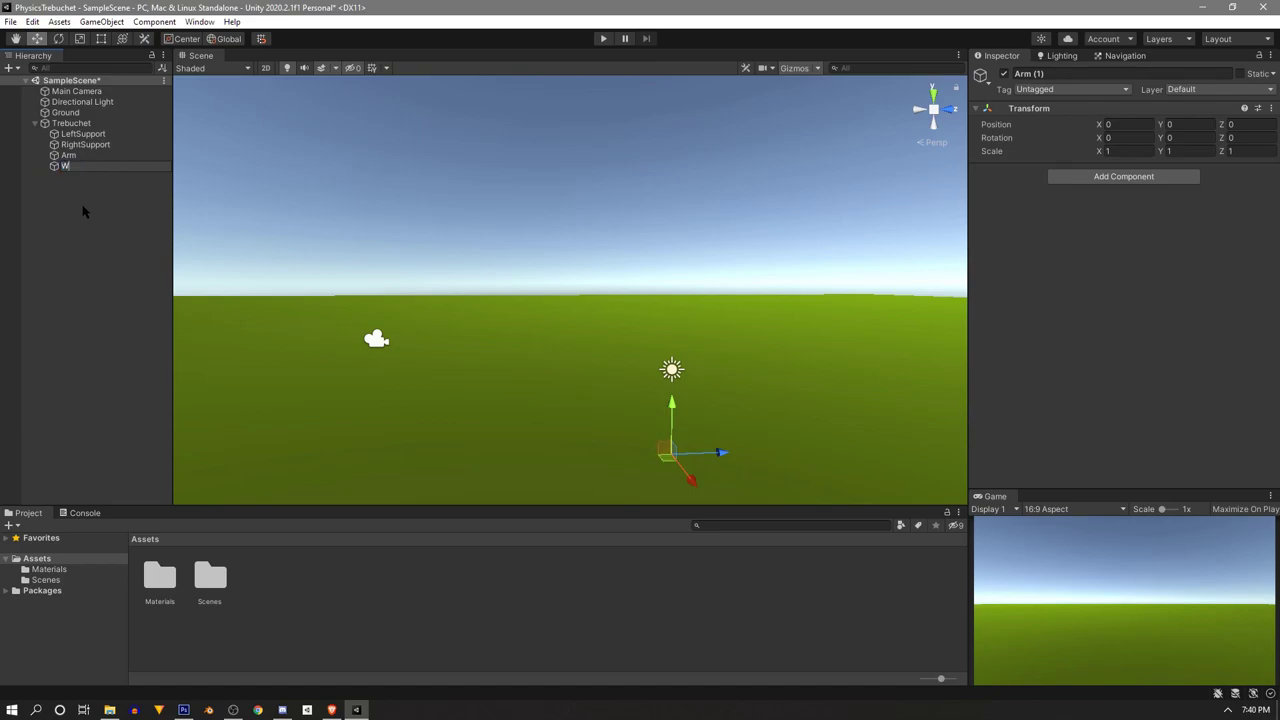
key(Return)
click(75, 262)
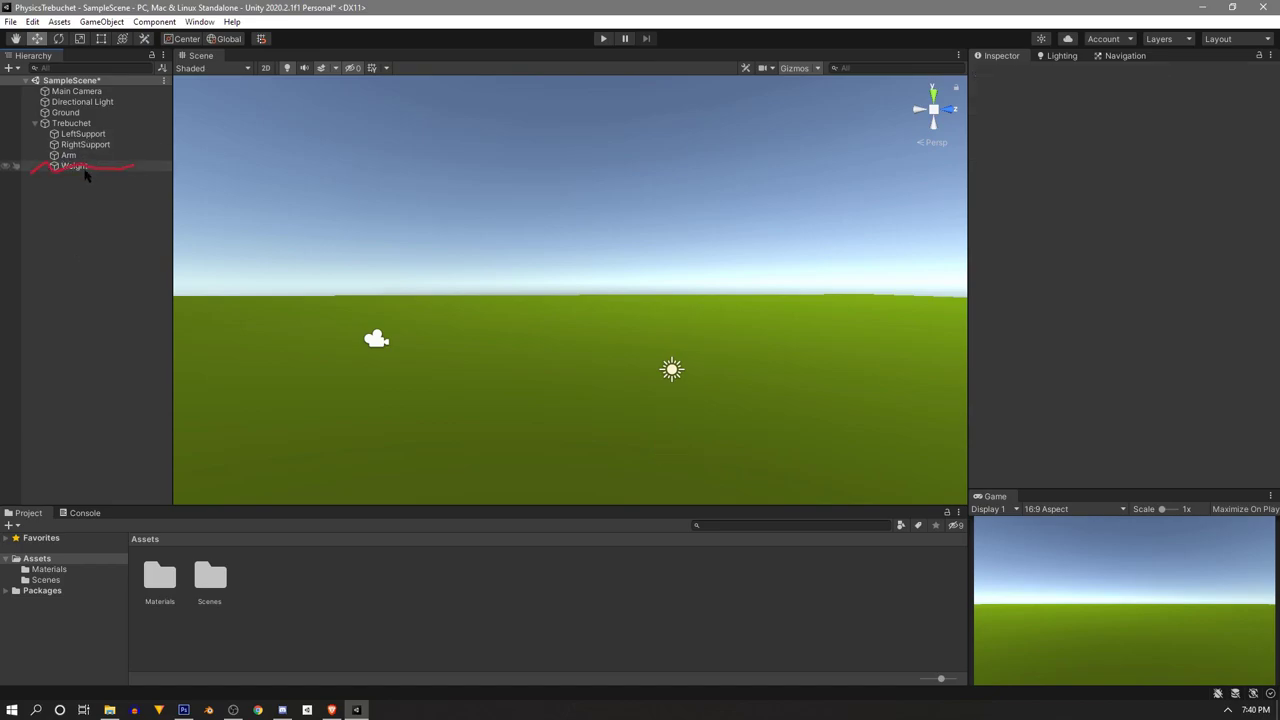
Add a cube as a child of Trebuchet and name it Base
click(92, 124)
right_click(92, 124)
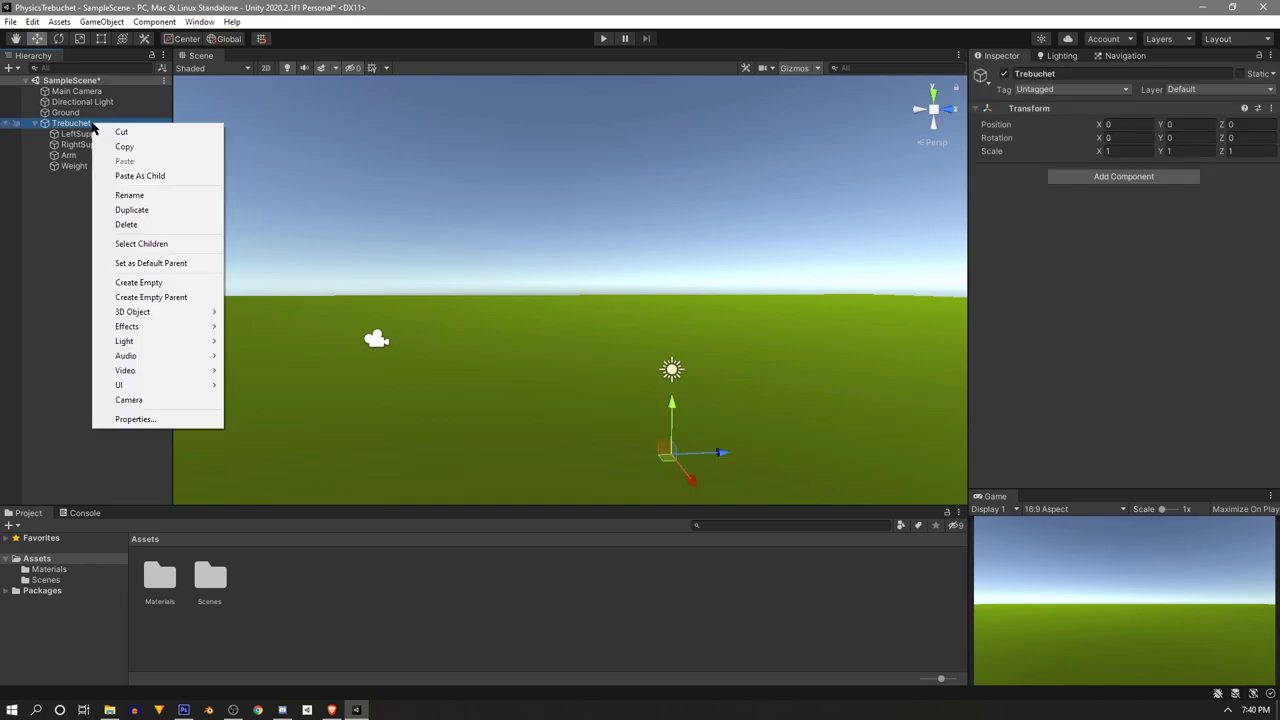
mouse_move(150, 311)
click(252, 316)
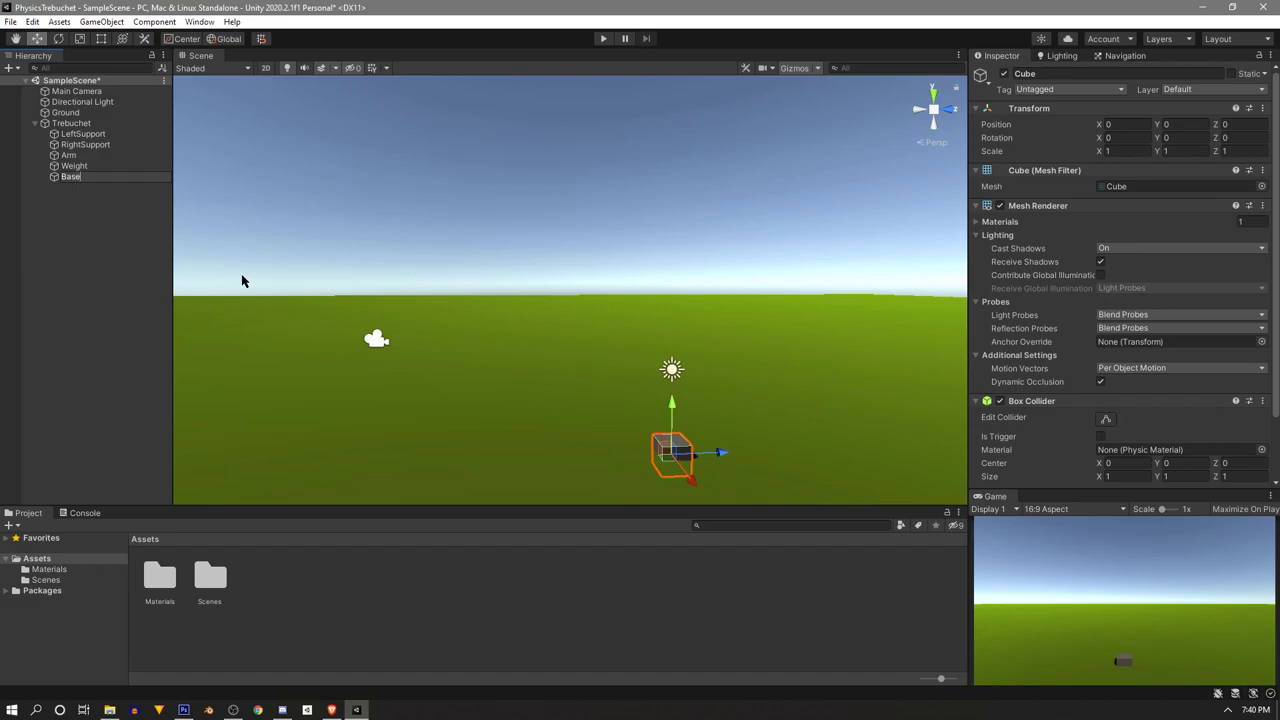
text(Base)
key(Return)
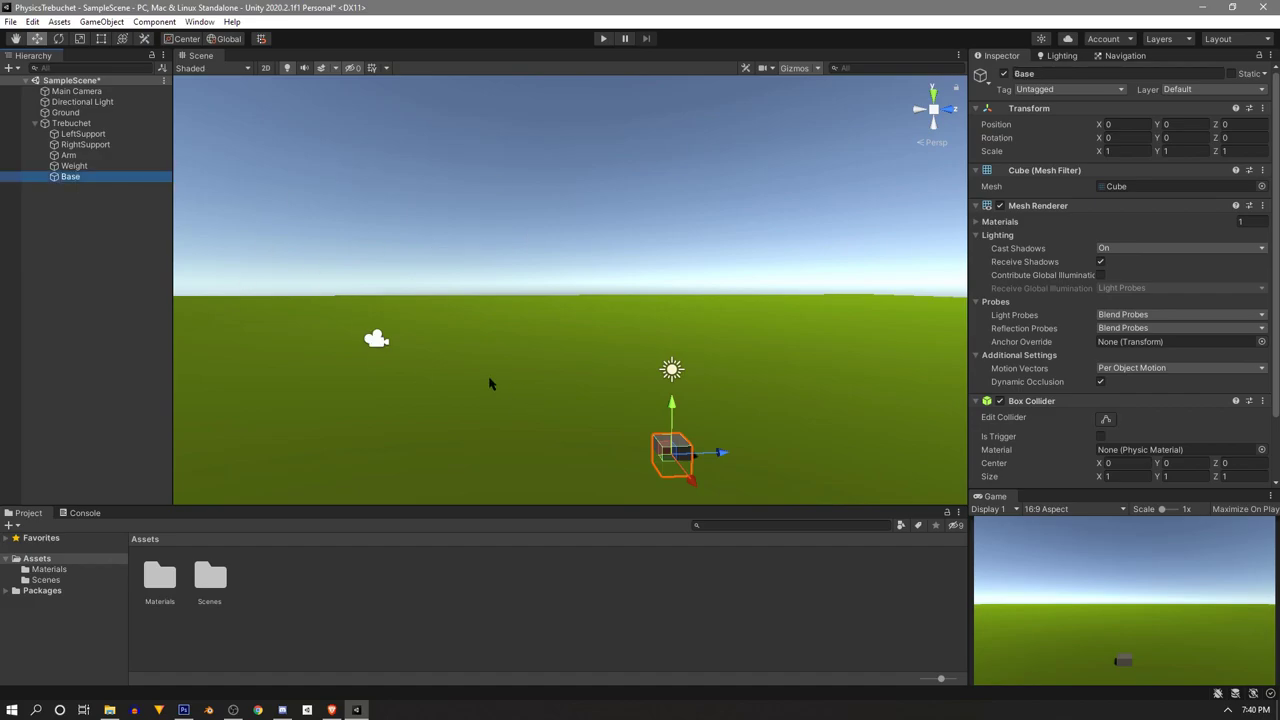
Set the Base cube's scale to X 3, Y 0.5, Z 7
key(f)
scroll(451, 366, down, 5)
alt+drag(451, 366, 640, 380)
text(3)
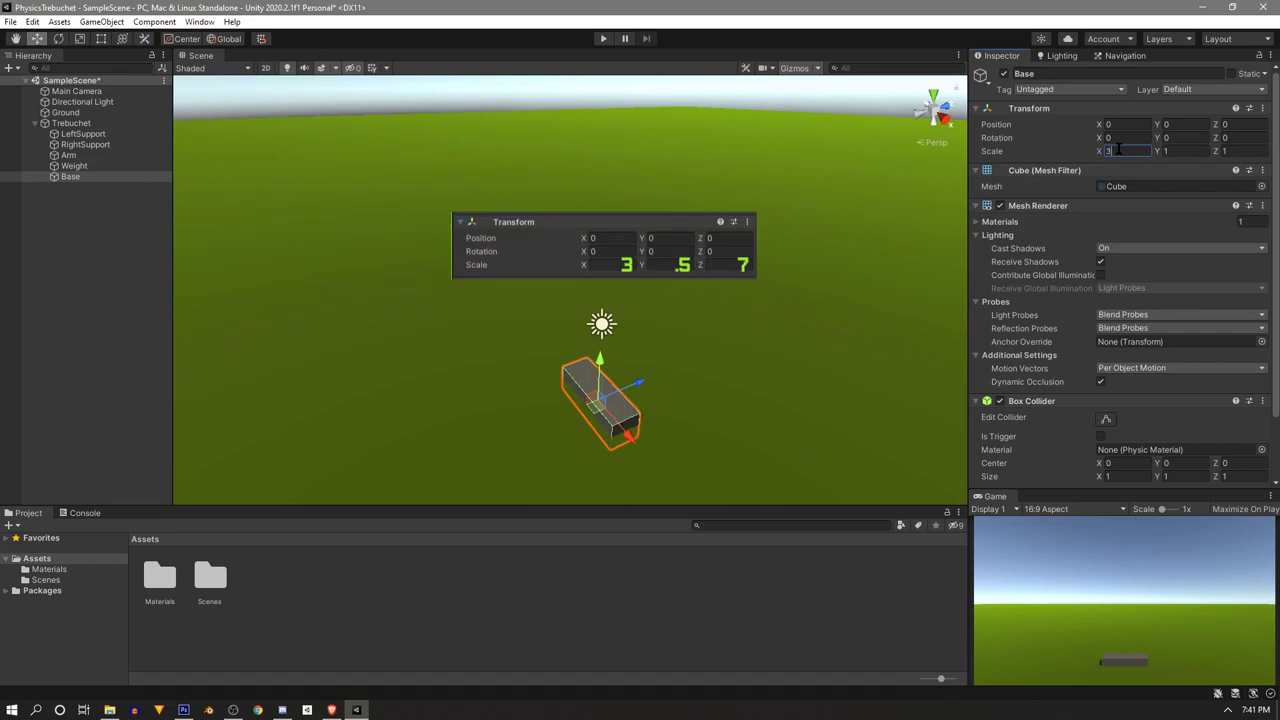
text(.5)
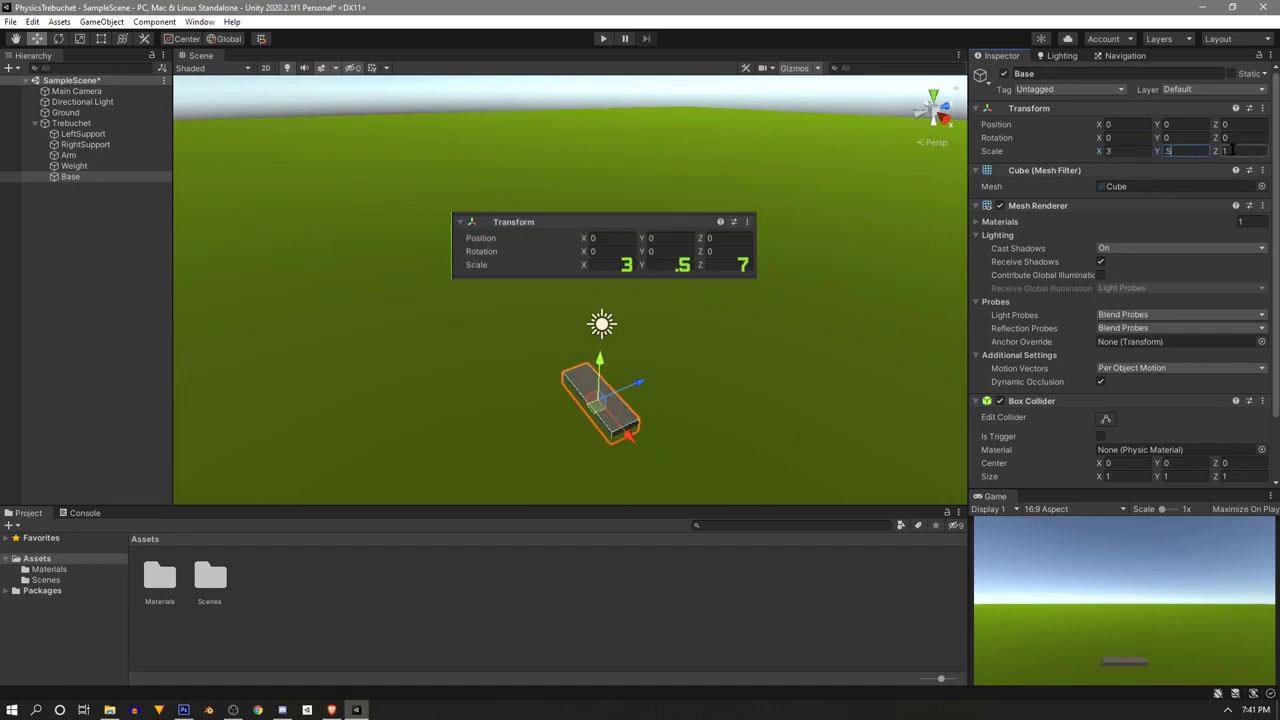
click(1232, 150)
text(7)
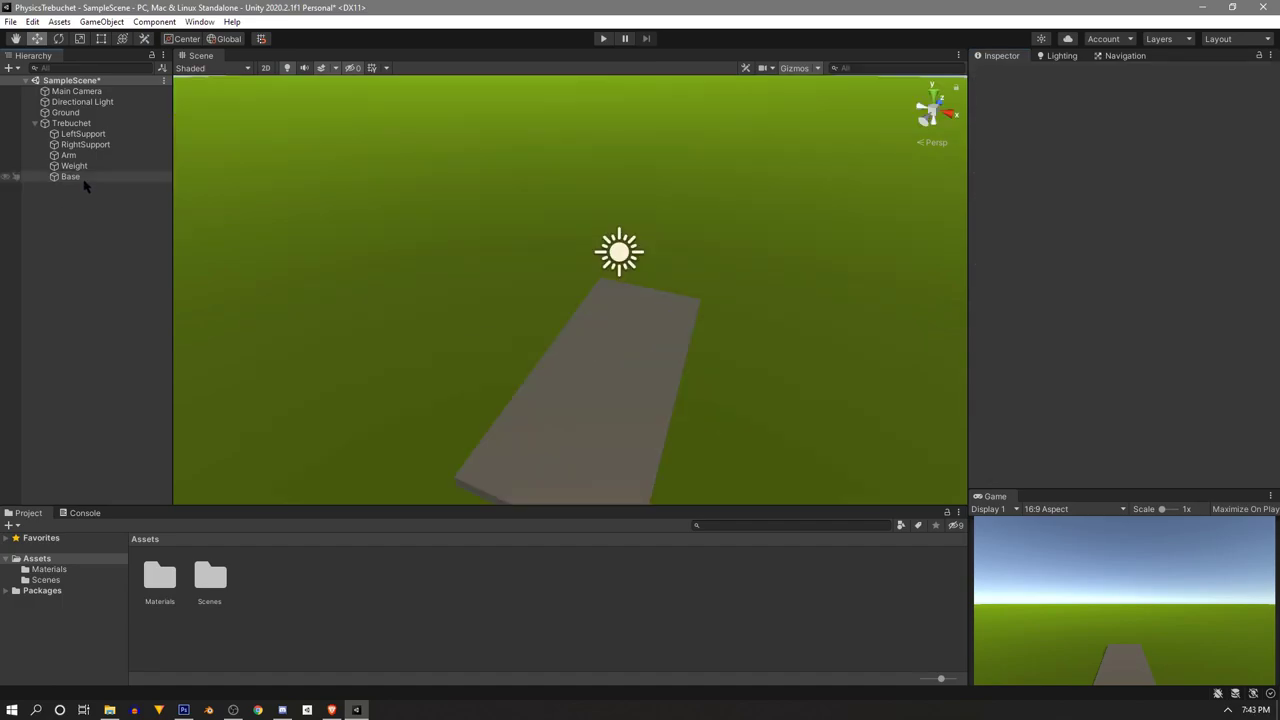
Apply the Wood material from the Materials folder to the Base cube
click(70, 176)
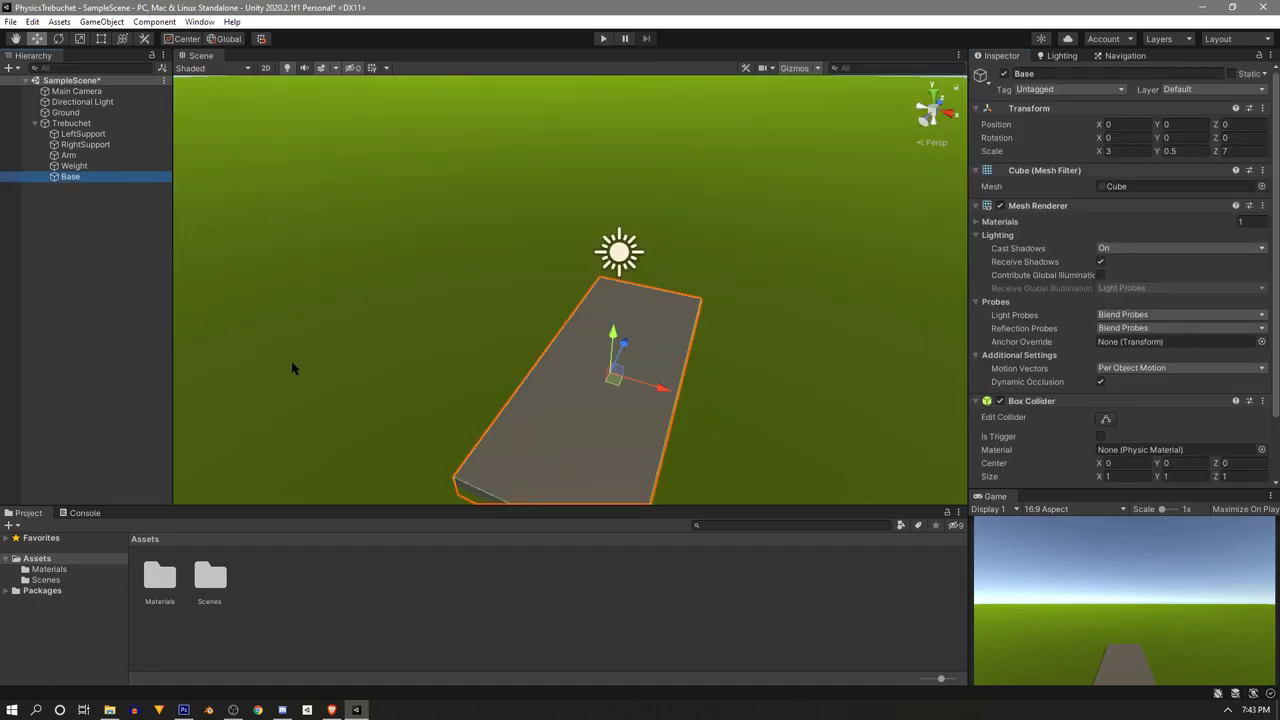
double_click(157, 575)
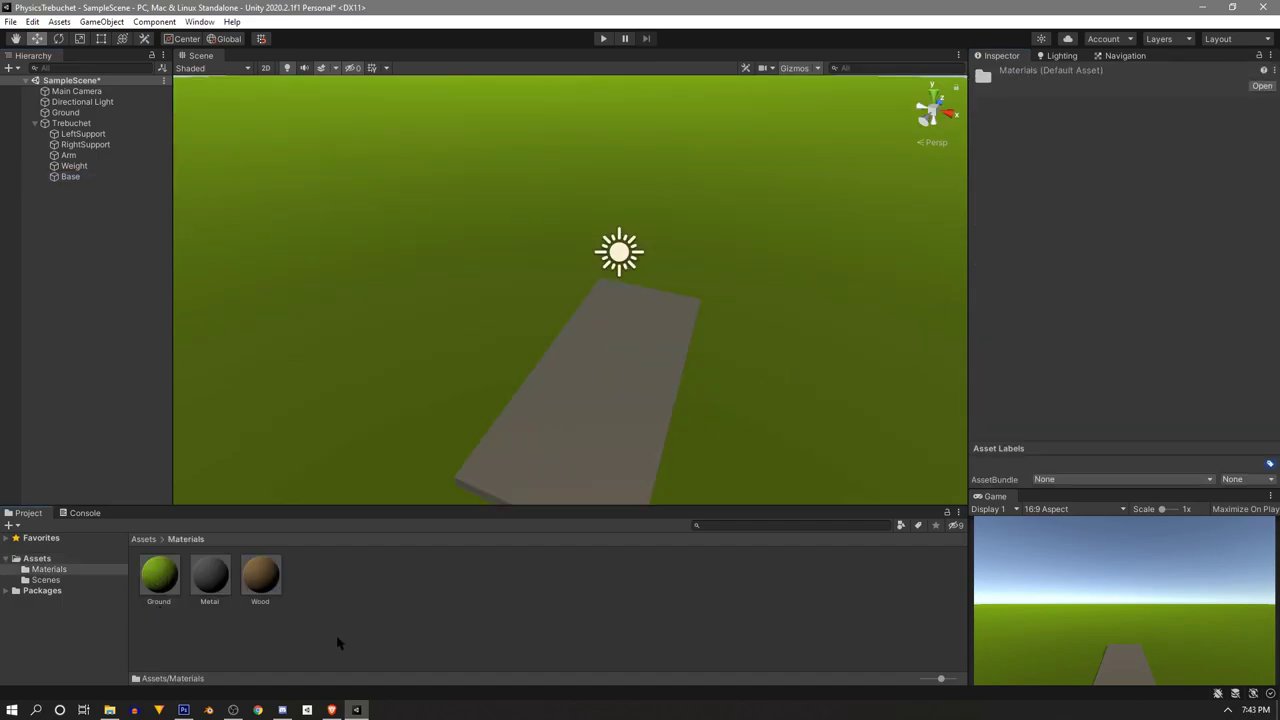
drag(260, 575, 563, 448)
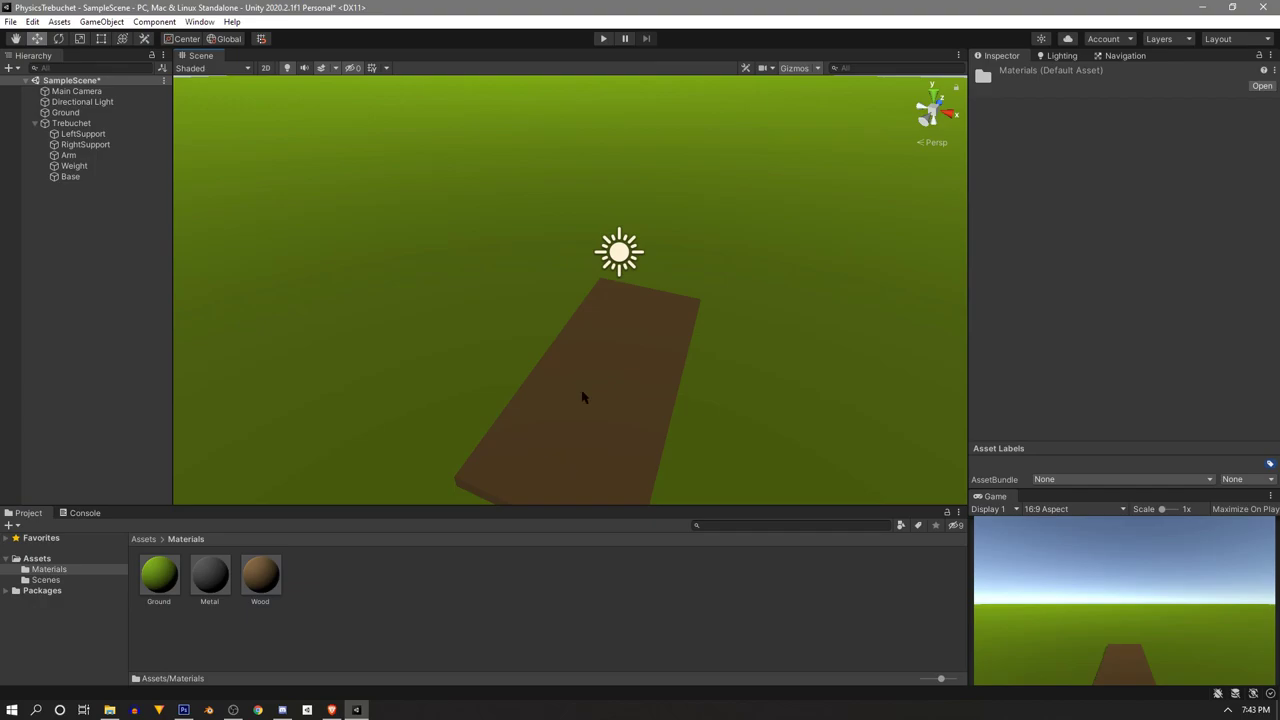
click(583, 397)
Add another cube directly under Trebuchet, keeping its default name
right_click(78, 124)
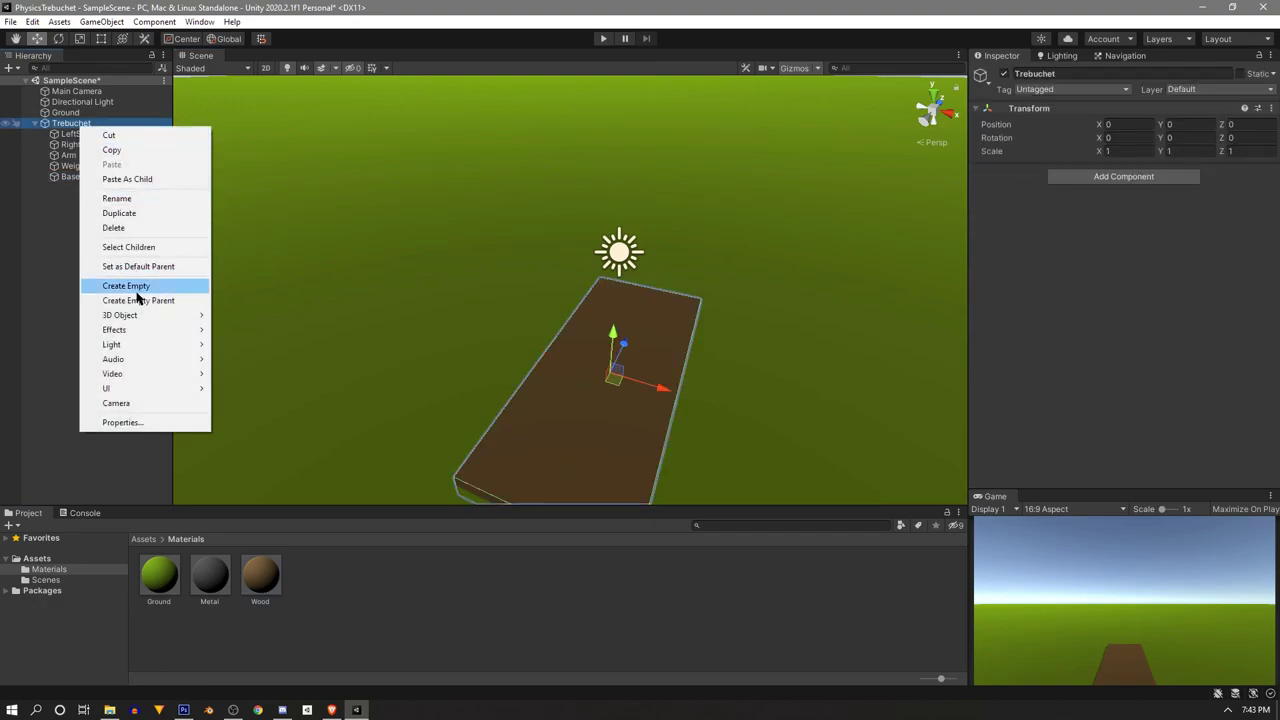
mouse_move(160, 315)
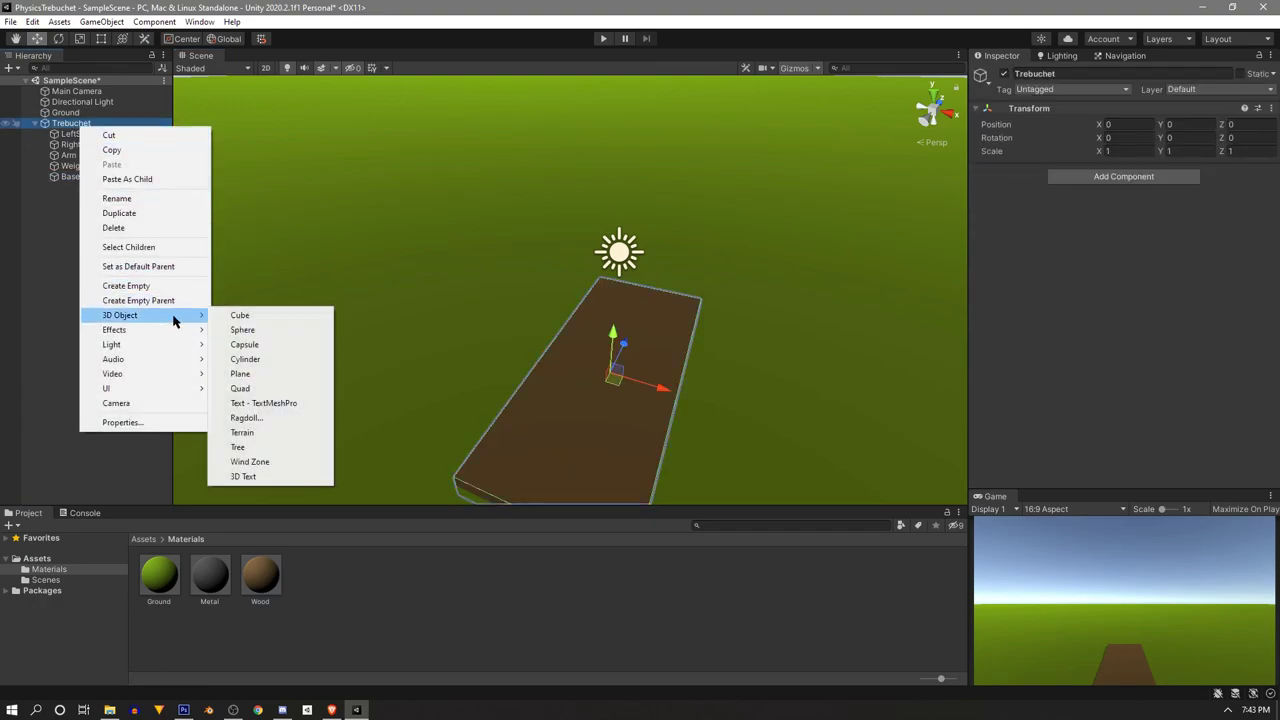
click(290, 316)
click(113, 325)
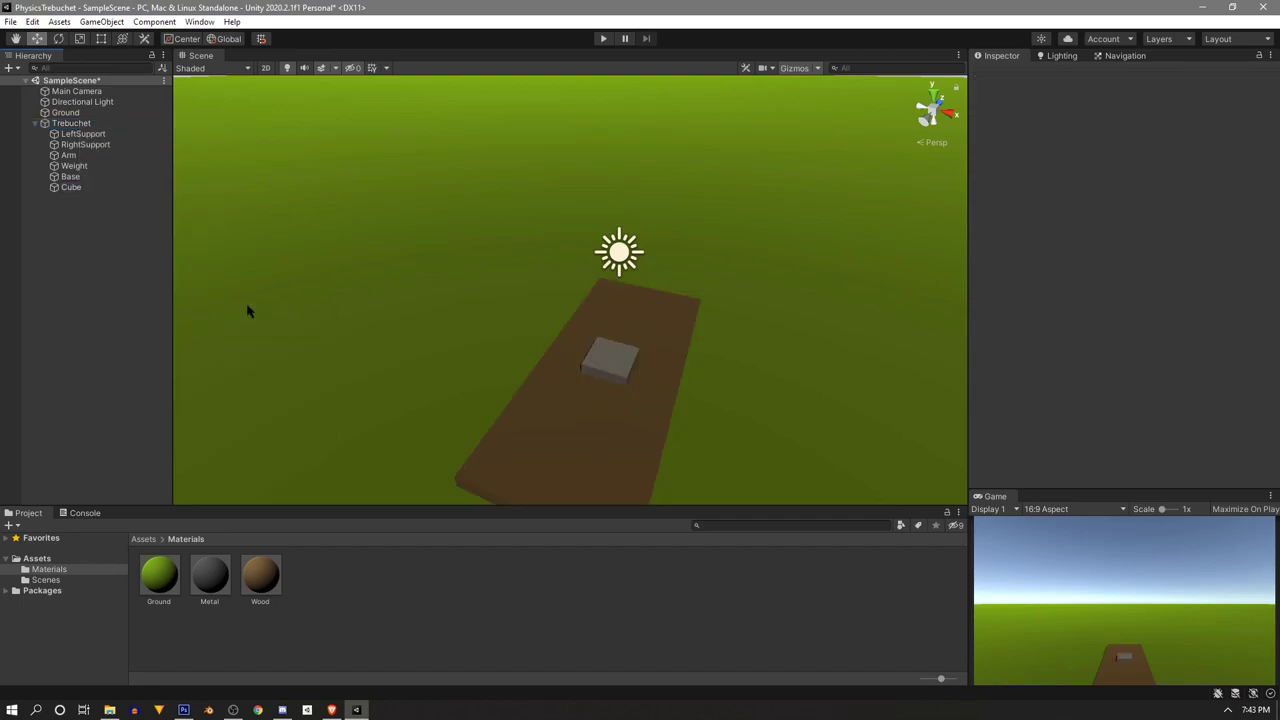
Add a cube as a child of LeftSupport and set its scale to X 0.5 and Y 5
click(82, 134)
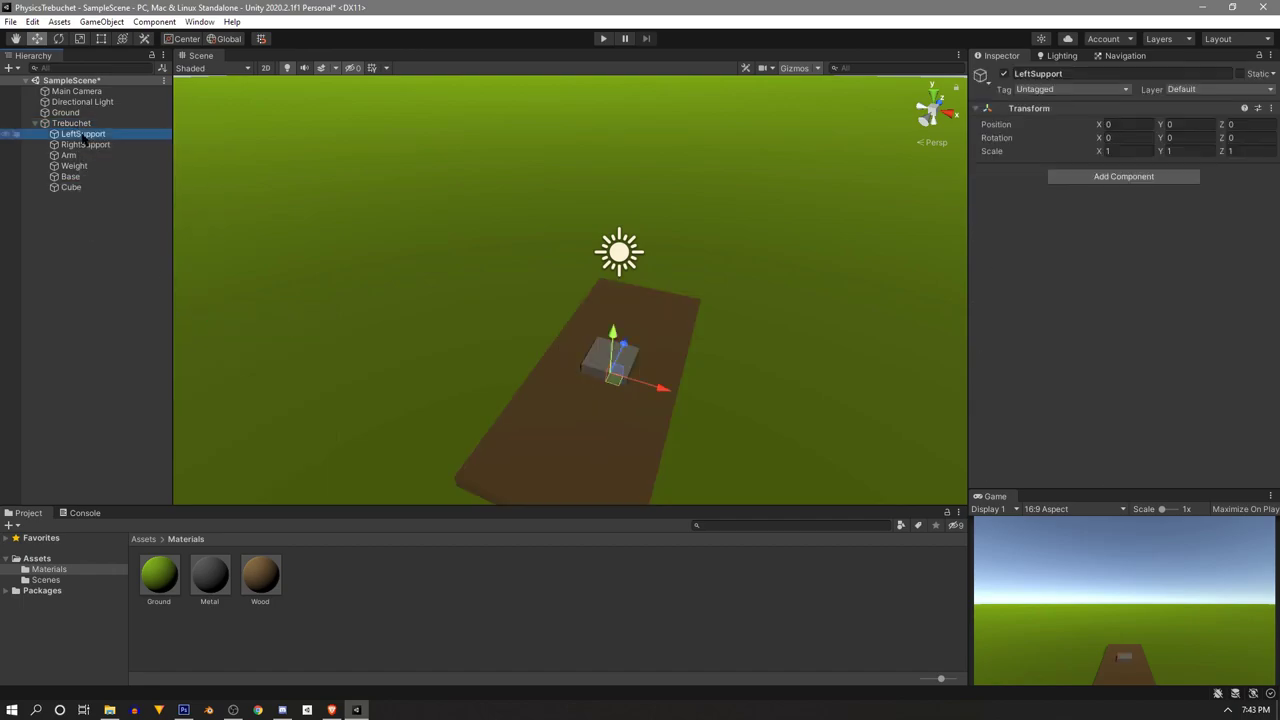
right_click(82, 136)
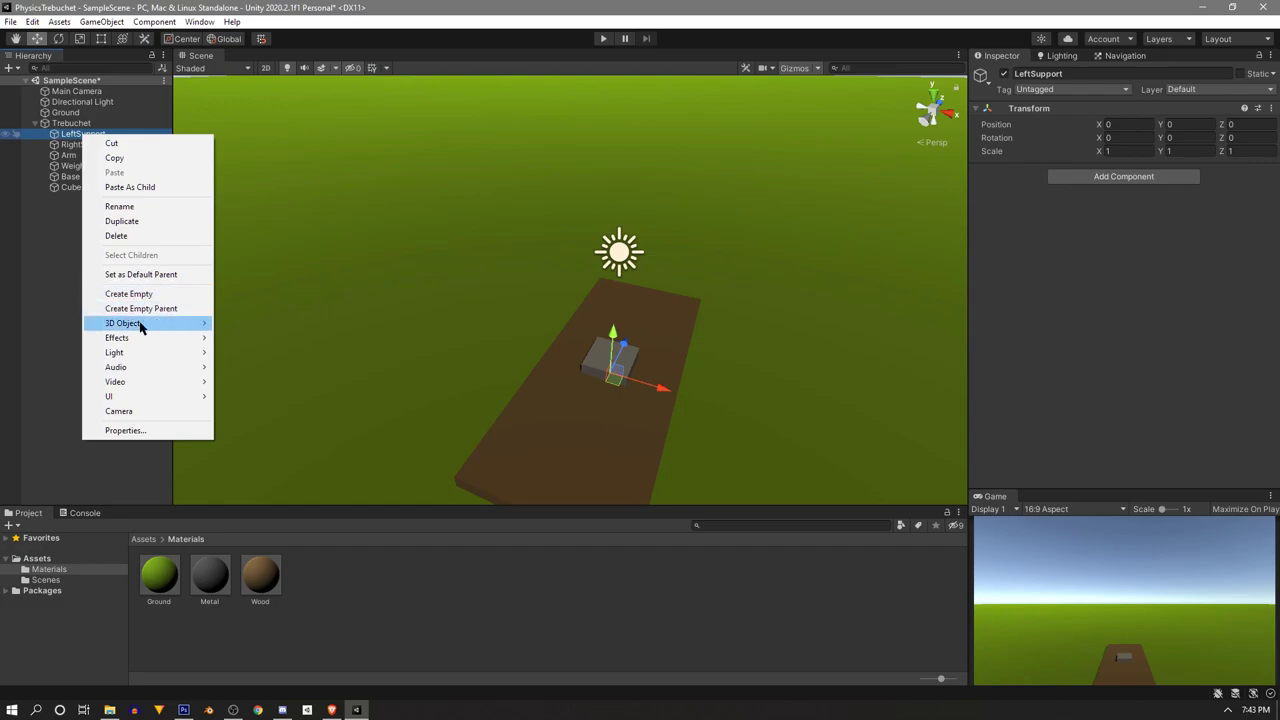
mouse_move(142, 323)
click(288, 330)
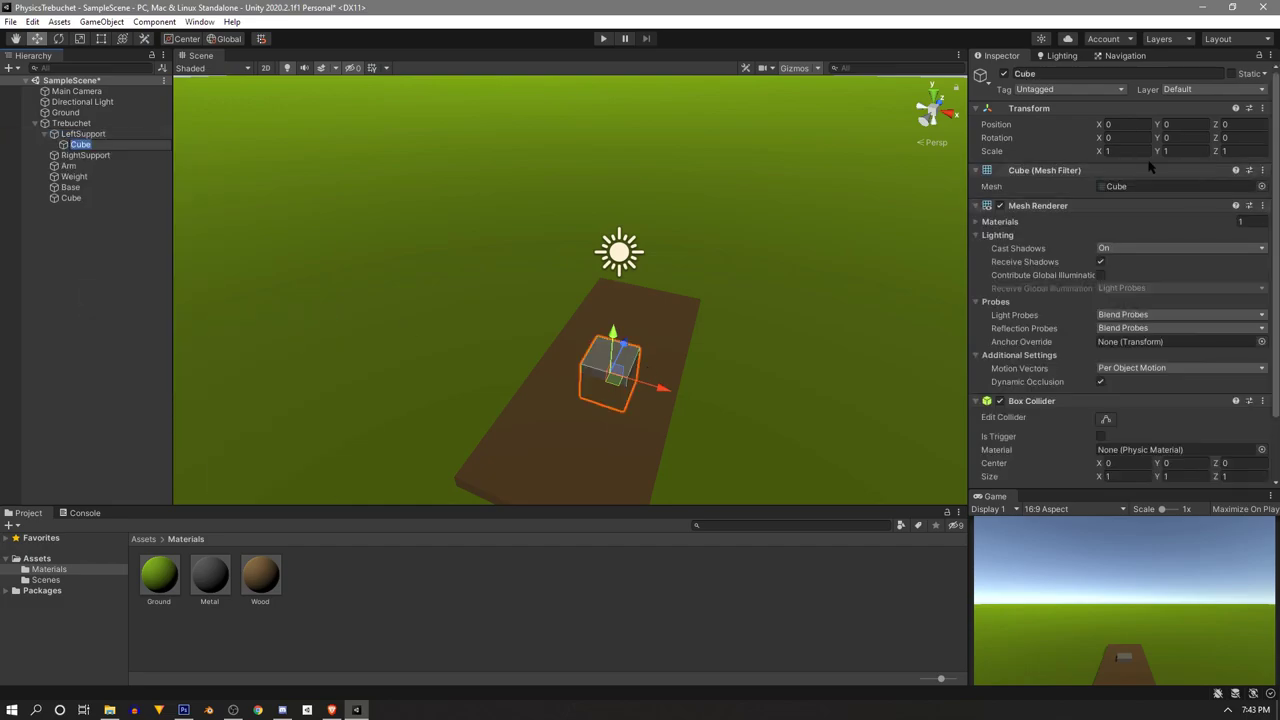
click(1120, 151)
text(.5)
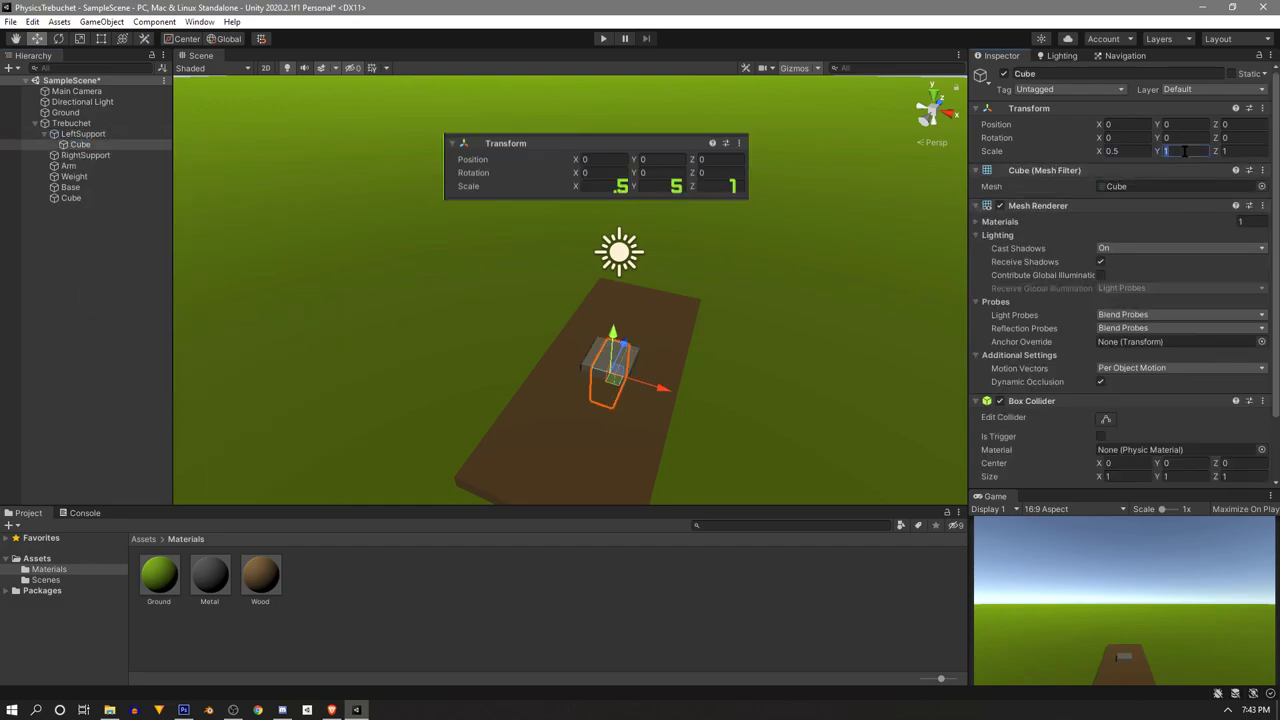
click(1184, 151)
text(5)
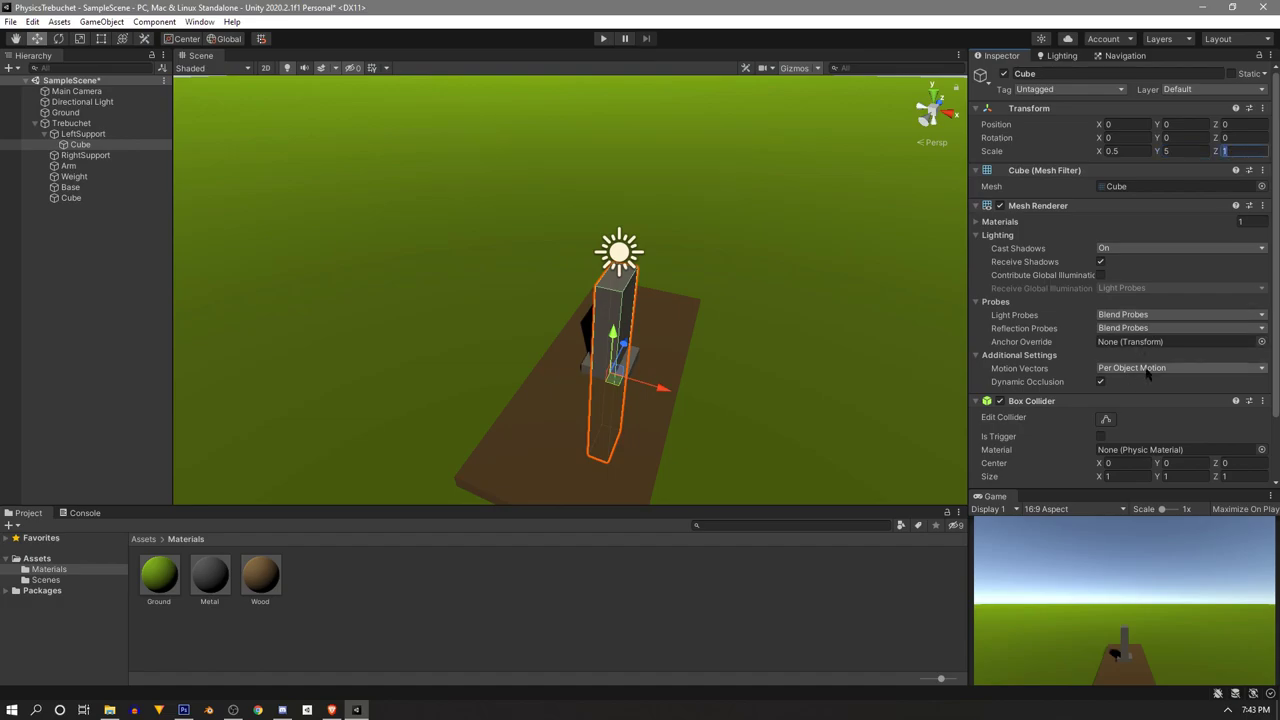
Add a Rigidbody component to the cube under LeftSupport
scroll(1147, 372, down, 3)
click(1090, 472)
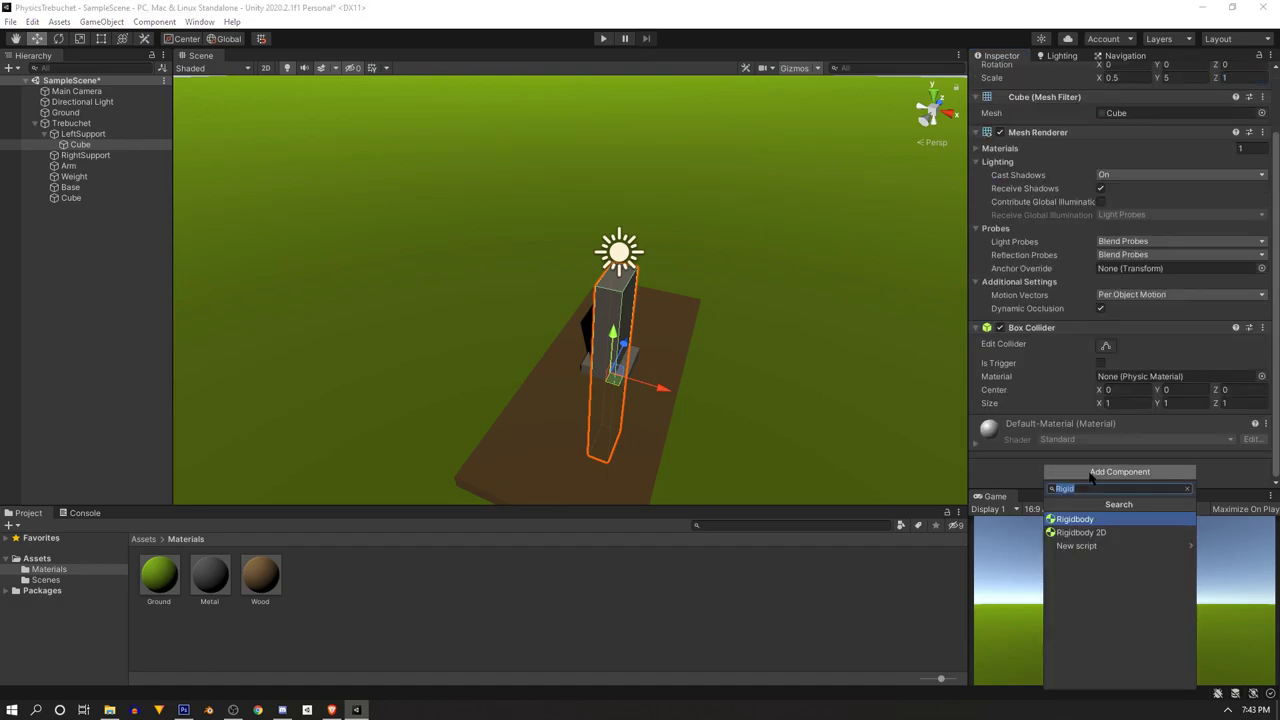
click(1078, 520)
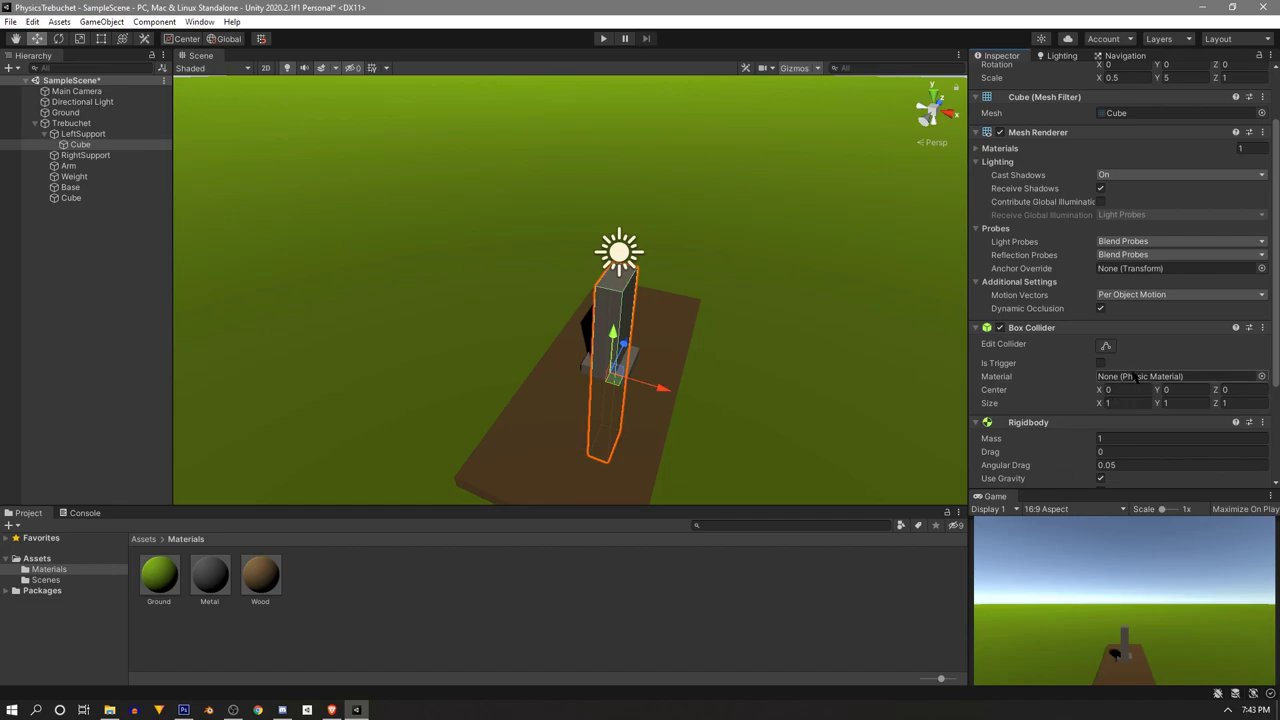
Make the LeftSupport cube's Rigidbody kinematic and move the cube upright onto the left side of the base
scroll(1137, 377, down, 3)
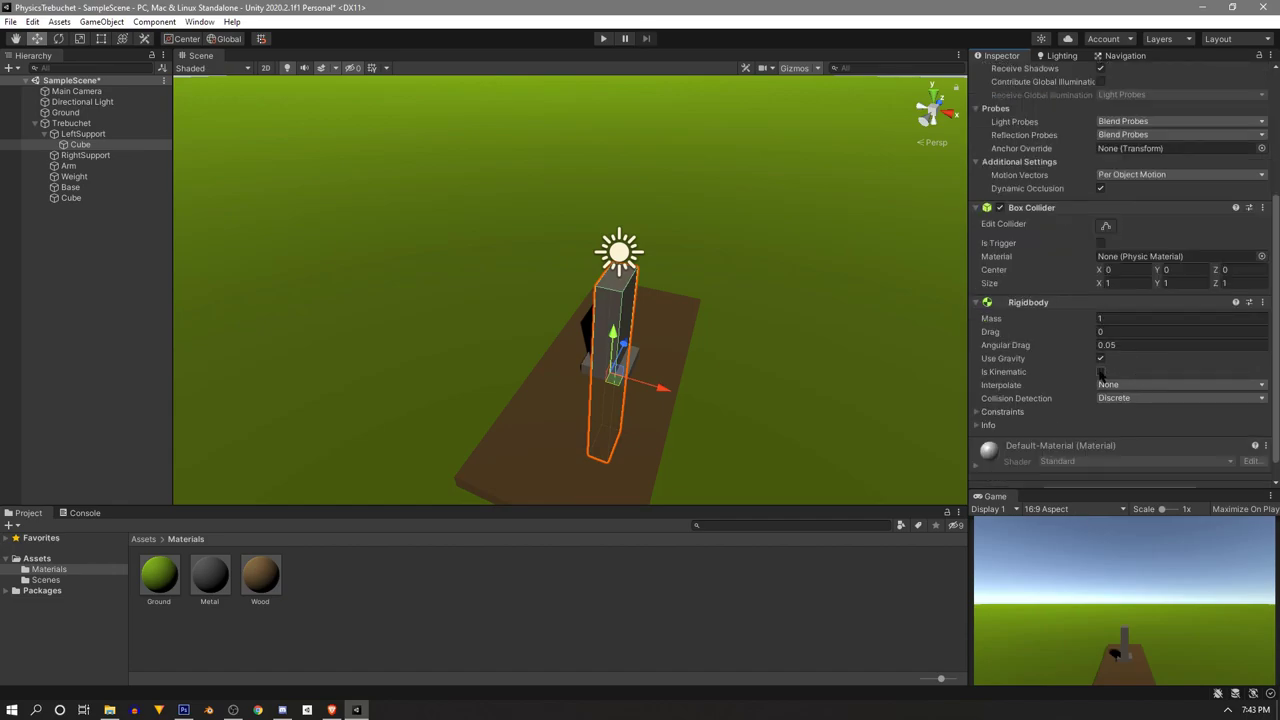
click(1100, 372)
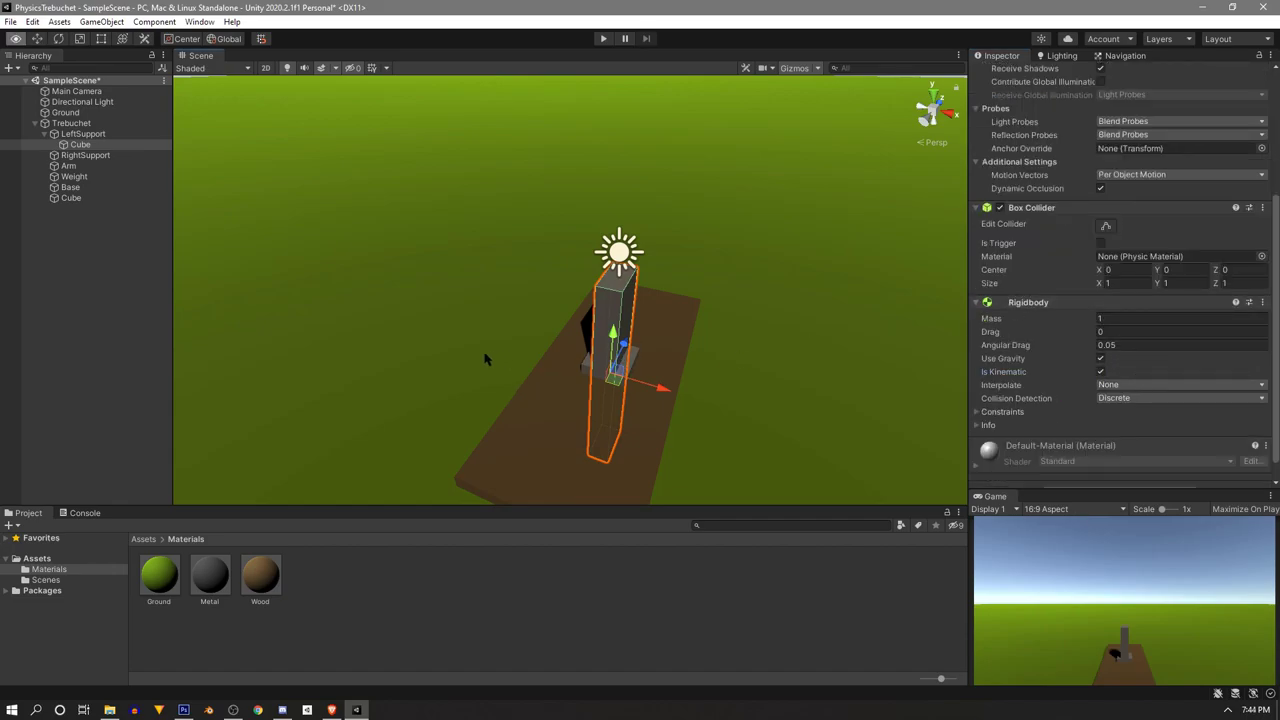
alt+drag(483, 354, 629, 175)
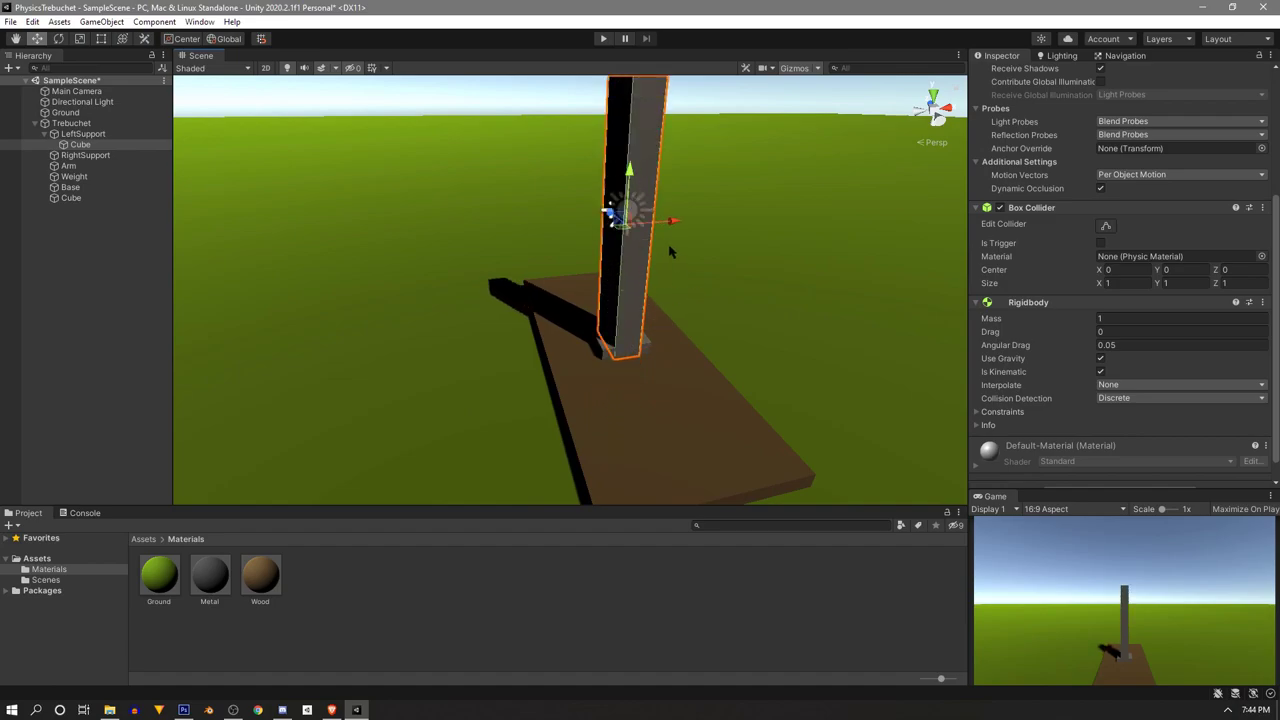
drag(675, 226, 622, 240)
scroll(601, 286, down, 4)
Rename the cube under LeftSupport as LeftPost and collapse LeftSupport in the hierarchy
click(71, 146)
text(LeftPost)
click(84, 156)
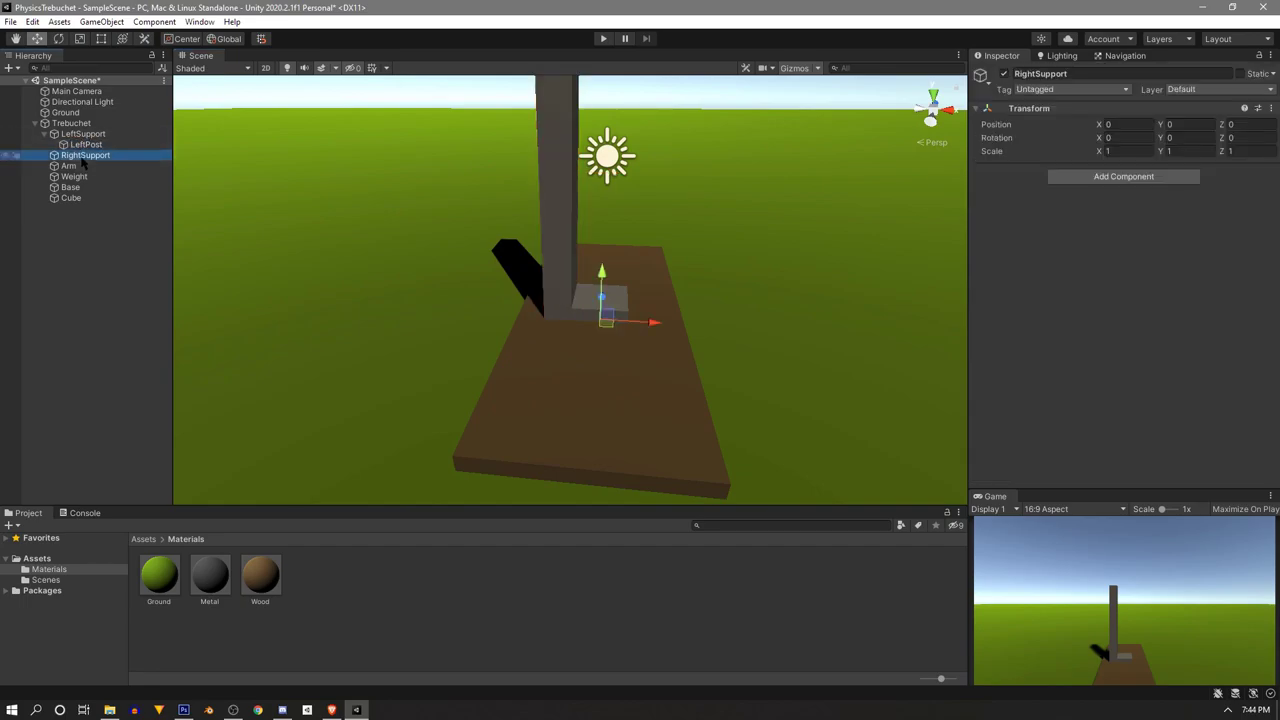
click(44, 134)
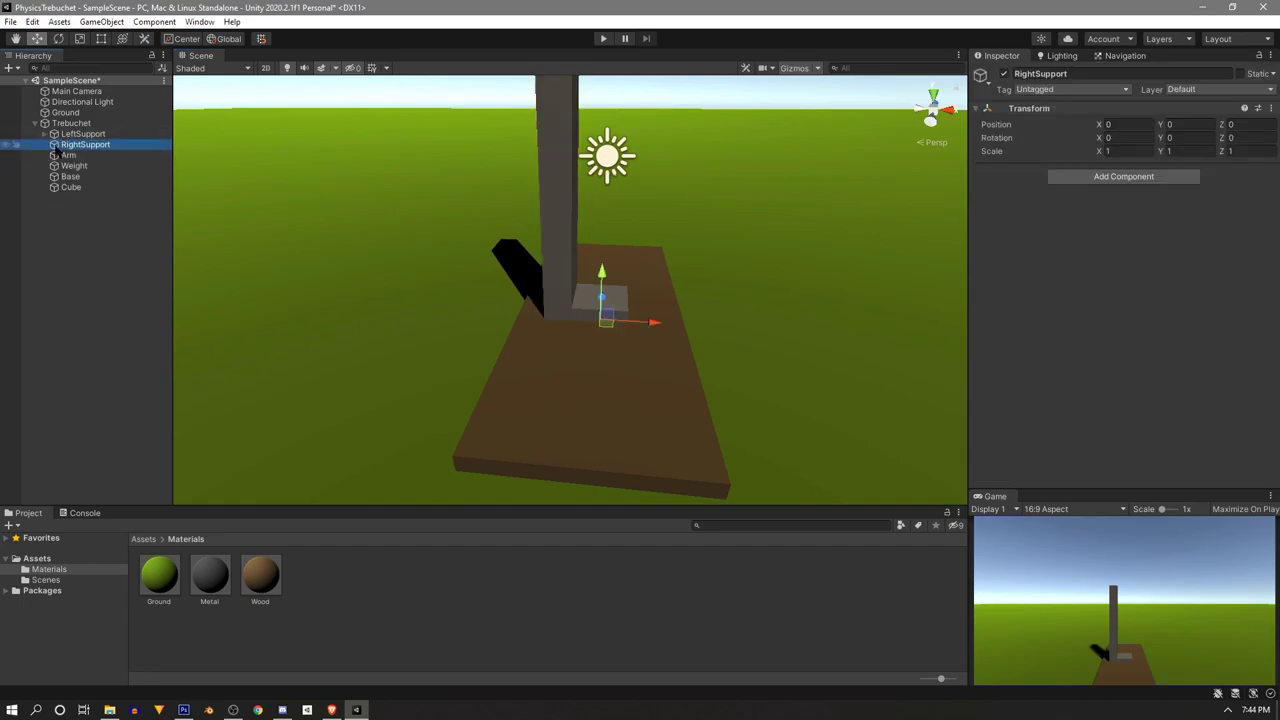
Add a cube as a child of RightSupport and set its scale to X 0.5 and Y 5
right_click(66, 145)
mouse_move(130, 333)
click(235, 340)
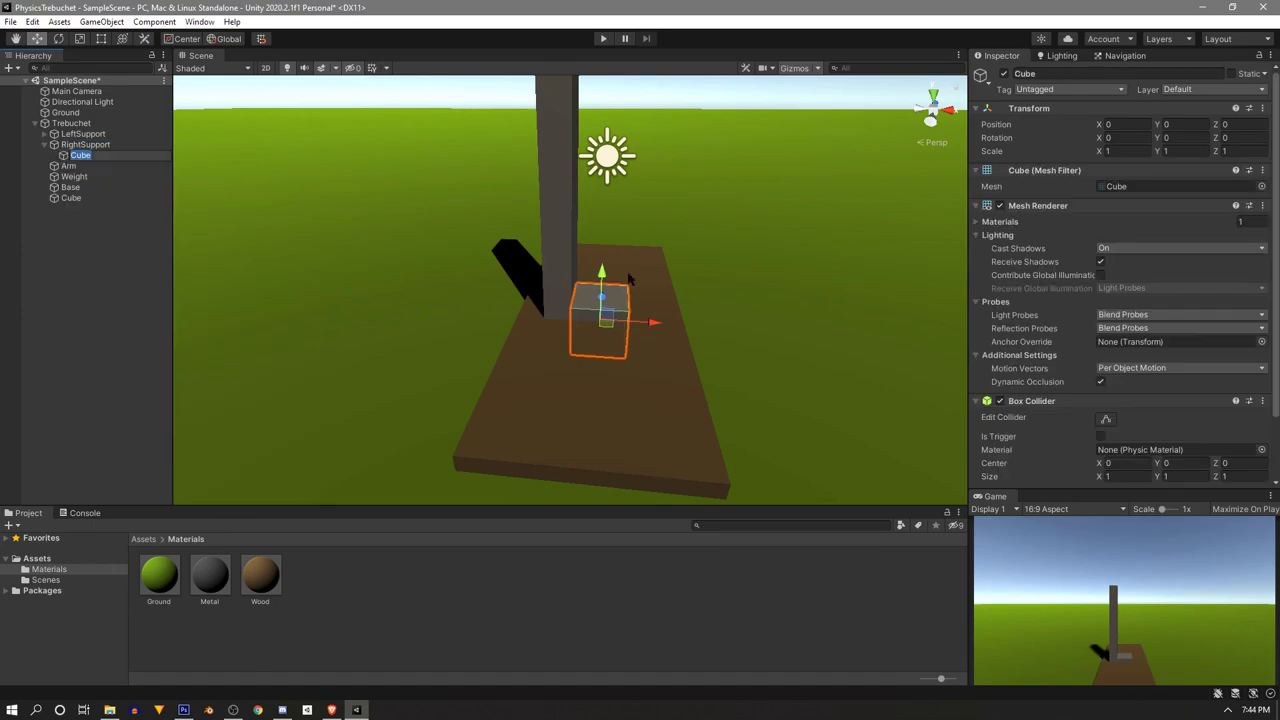
click(1113, 151)
text(0.5)
click(1170, 151)
text(5)
Add a Rigidbody component to the RightSupport cube and enable Is Kinematic on it
scroll(1120, 320, down, 2)
click(1100, 471)
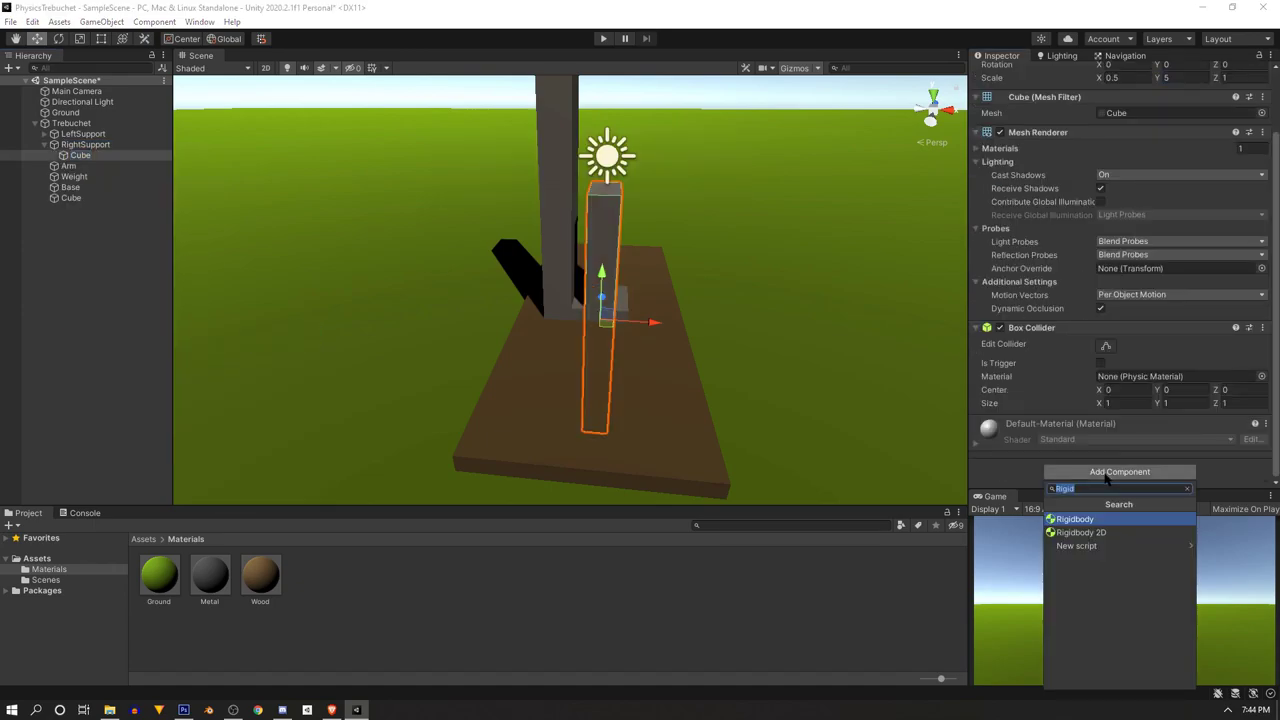
click(1075, 519)
scroll(1100, 377, down, 2)
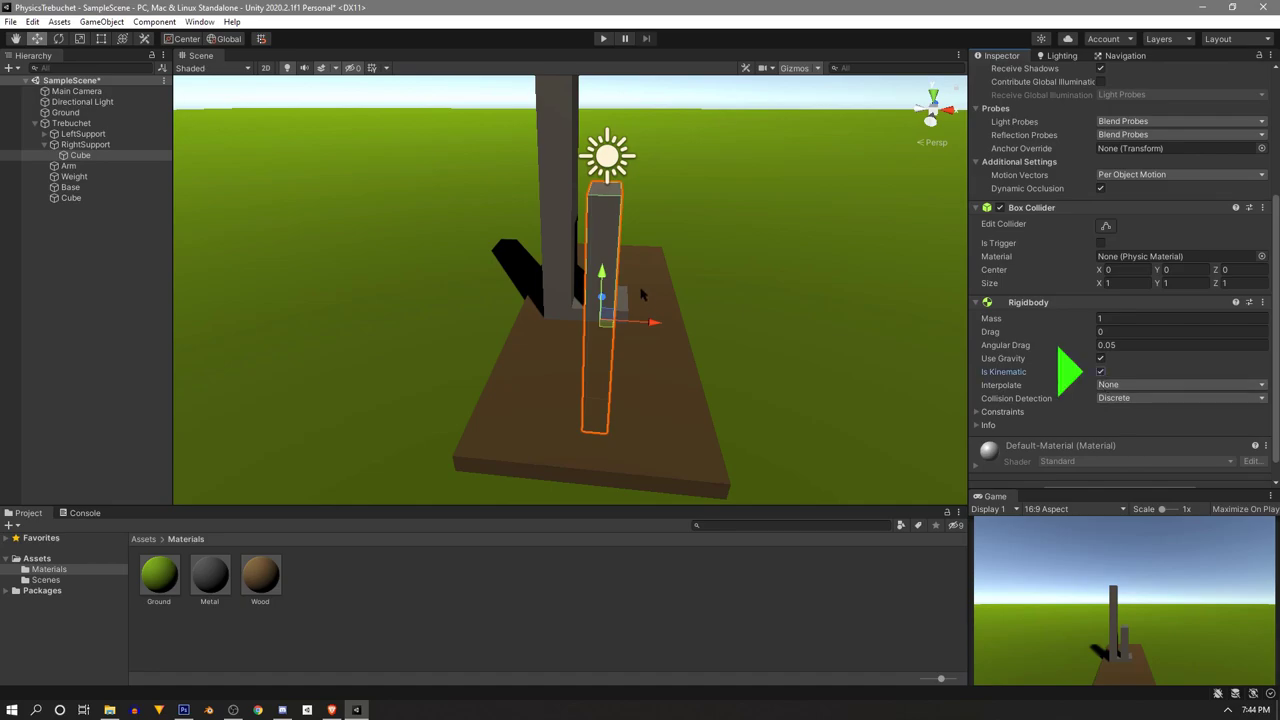
Move the RightSupport cube opposite LeftPost at X 0.75, Y 2.75 and apply the Wood material to both posts
drag(603, 275, 716, 178)
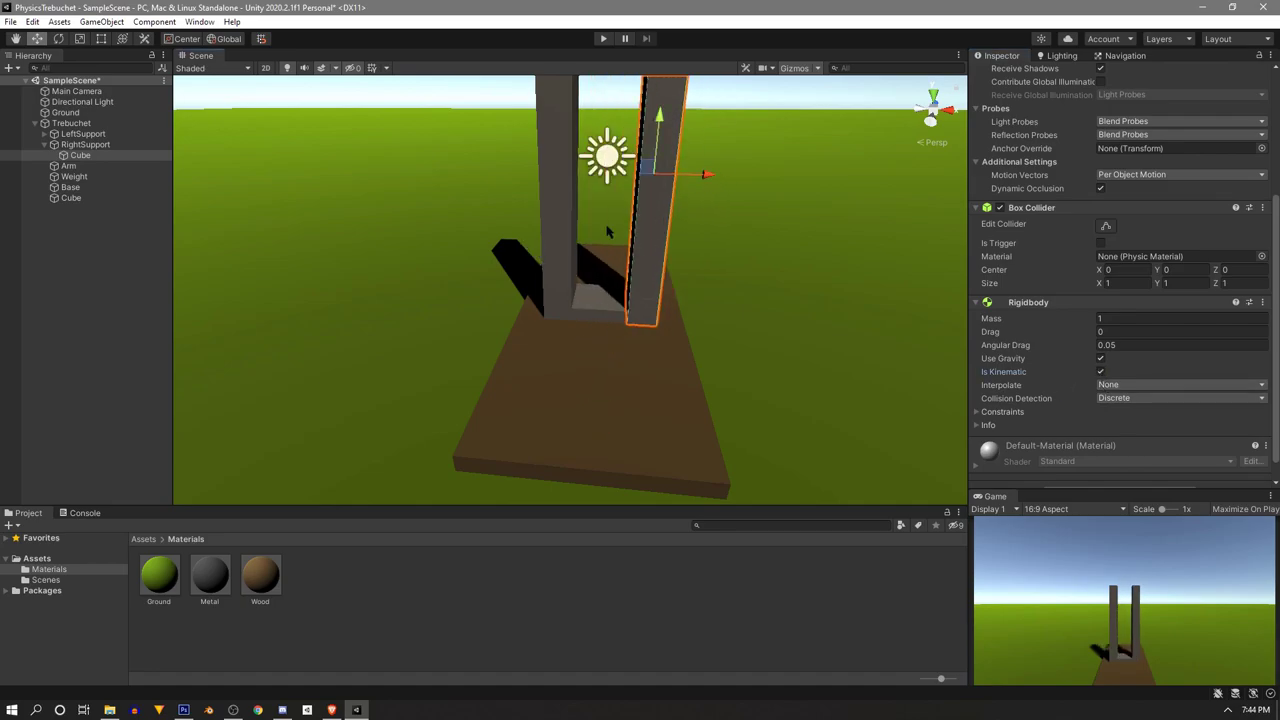
click(452, 101)
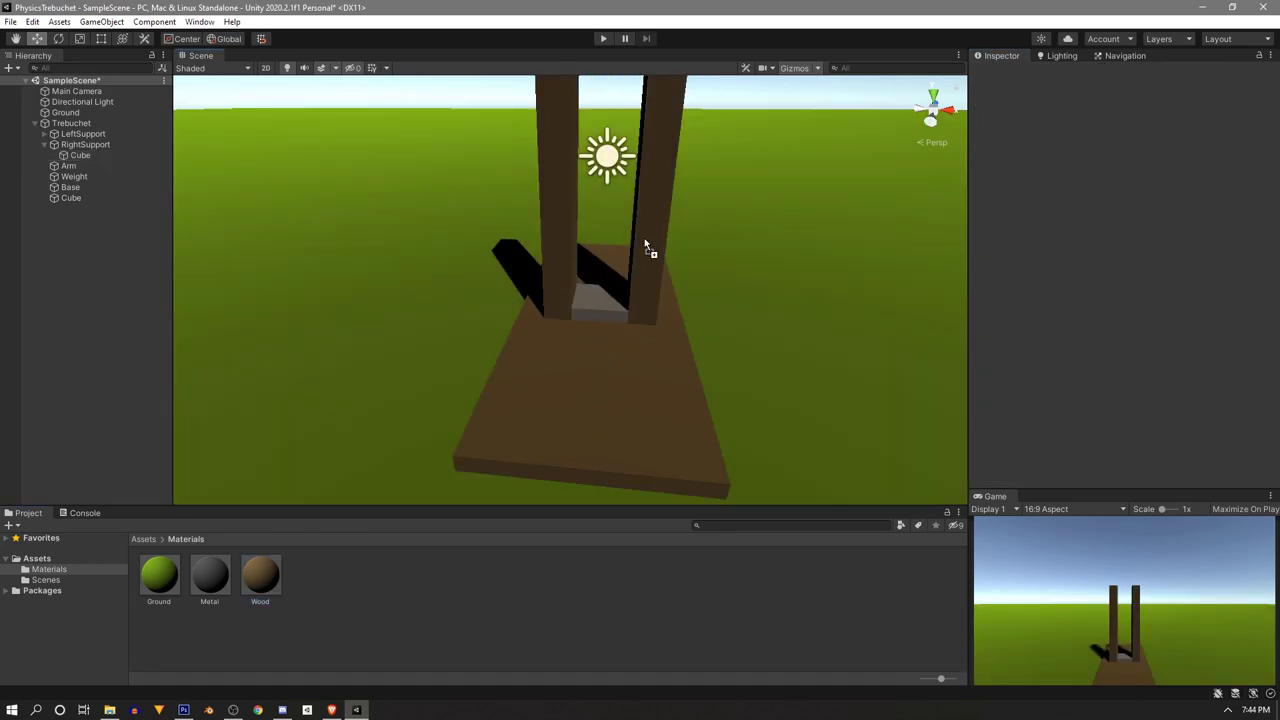
Frame the trebuchet diagonally from above at a distance and align the Main Camera with that scene view
key(d)
right_drag(223, 154, 466, 268)
key(s)
alt+drag(466, 269, 476, 221)
click(90, 91)
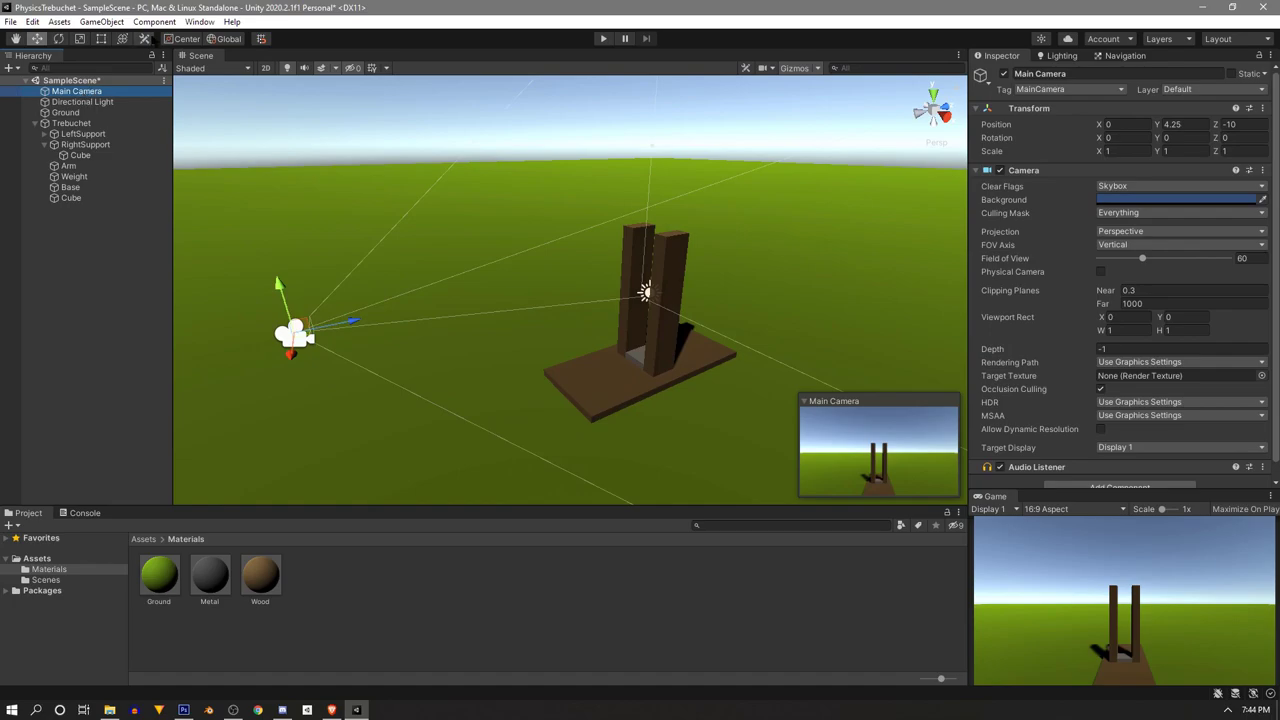
click(101, 21)
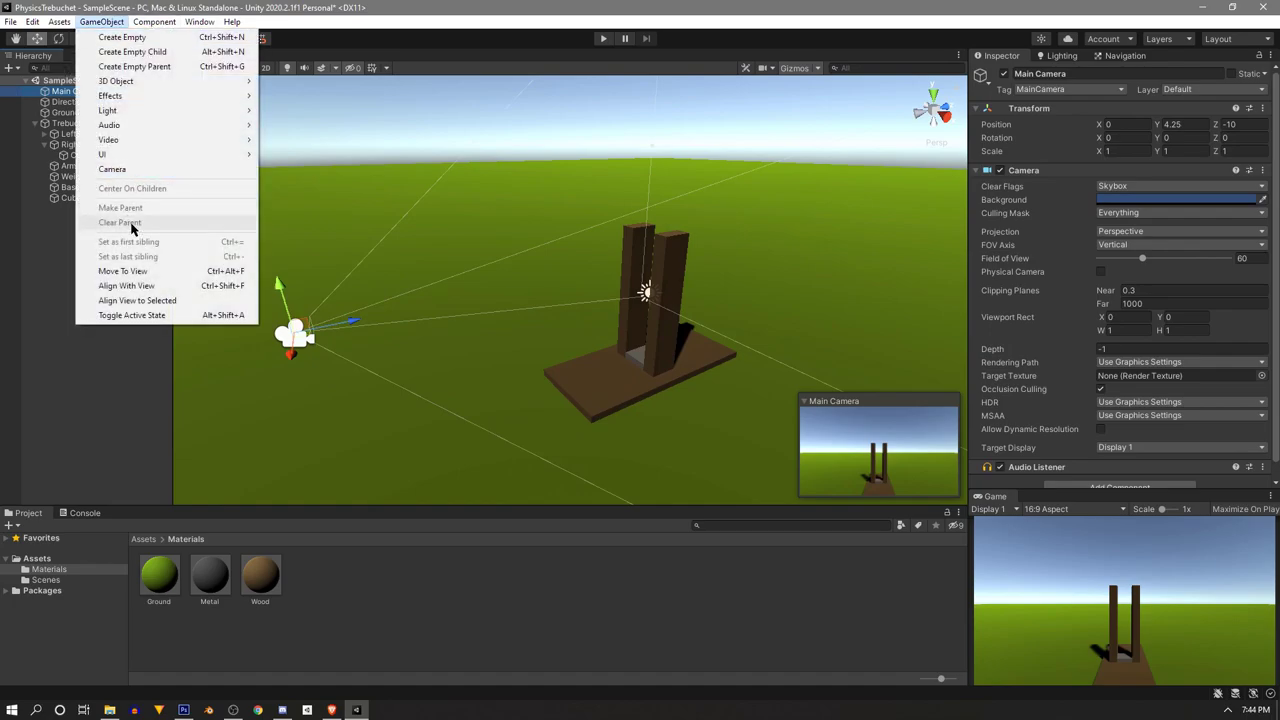
click(125, 286)
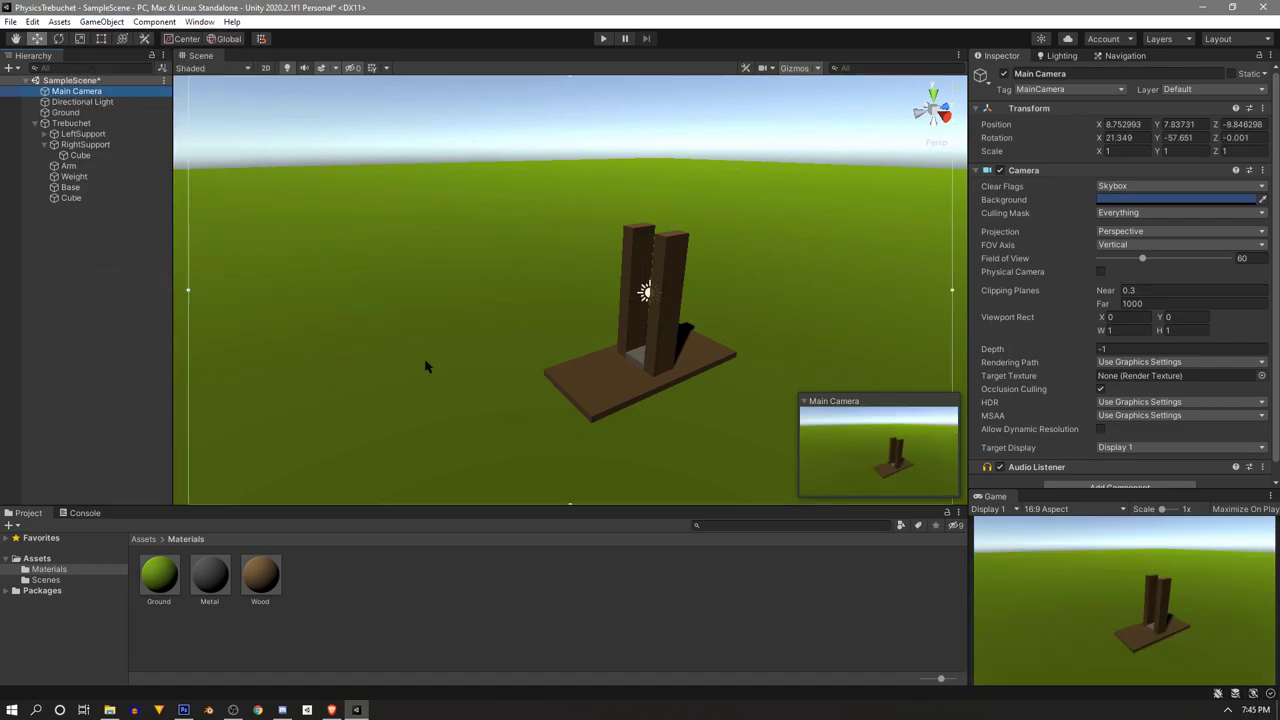
click(111, 332)
Add a second cube as a child of LeftSupport for a diagonal brace
alt+drag(565, 349, 631, 366)
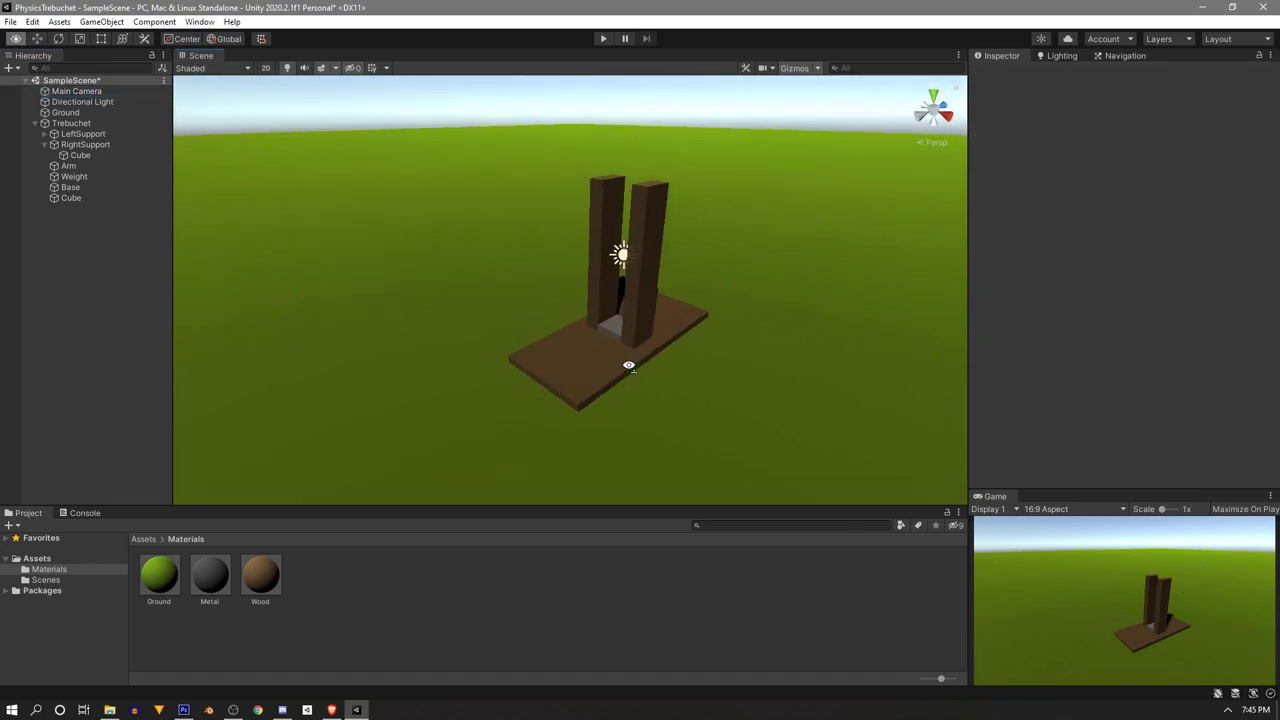
scroll(631, 366, up, 4)
alt+drag(540, 366, 612, 327)
click(44, 144)
right_click(82, 133)
mouse_move(140, 323)
click(240, 323)
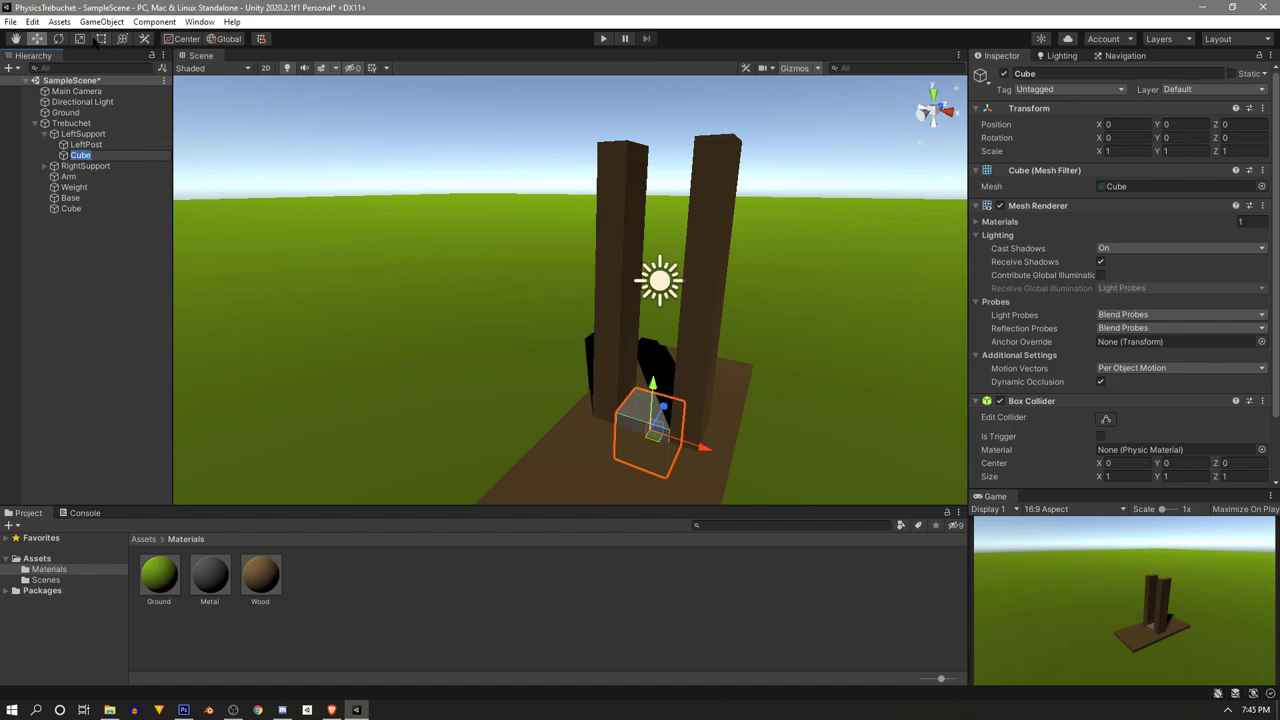
Scale the new LeftSupport cube to about X 0.35, Y 4.66 and tilt it about 45 degrees around X
click(82, 39)
drag(704, 448, 670, 438)
mouse_move(652, 383)
mouse_down()
mouse_move(646, 129)
mouse_move(652, 398)
mouse_up()
click(36, 40)
alt+drag(480, 370, 690, 400)
key(e)
mouse_move(585, 385)
mouse_down()
mouse_move(560, 338)
mouse_move(555, 383)
mouse_move(595, 398)
mouse_move(585, 405)
mouse_up()
Move the tilted brace against LeftPost at about X -0.75, Y 1.17, Z -1.5
key(w)
alt+drag(620, 380, 720, 392)
drag(638, 350, 611, 325)
Remove the Box Collider component from the diagonal brace
scroll(1036, 283, down, 2)
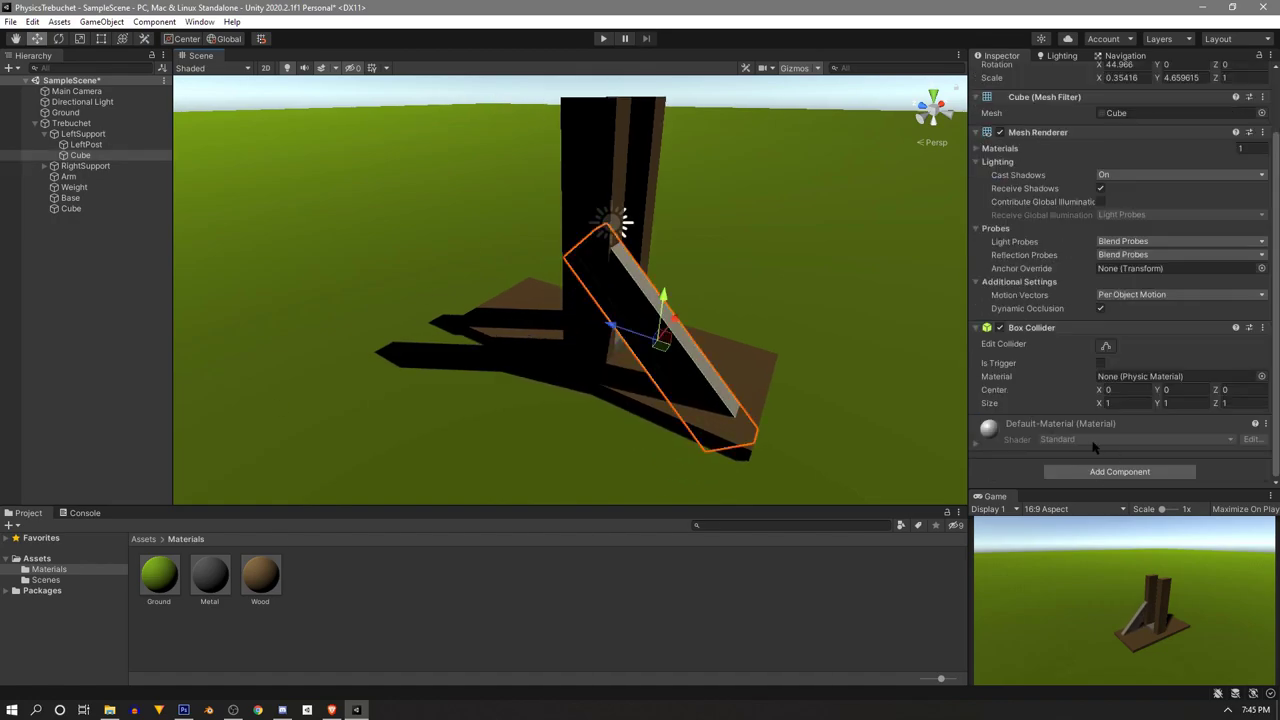
right_click(1066, 327)
click(1130, 379)
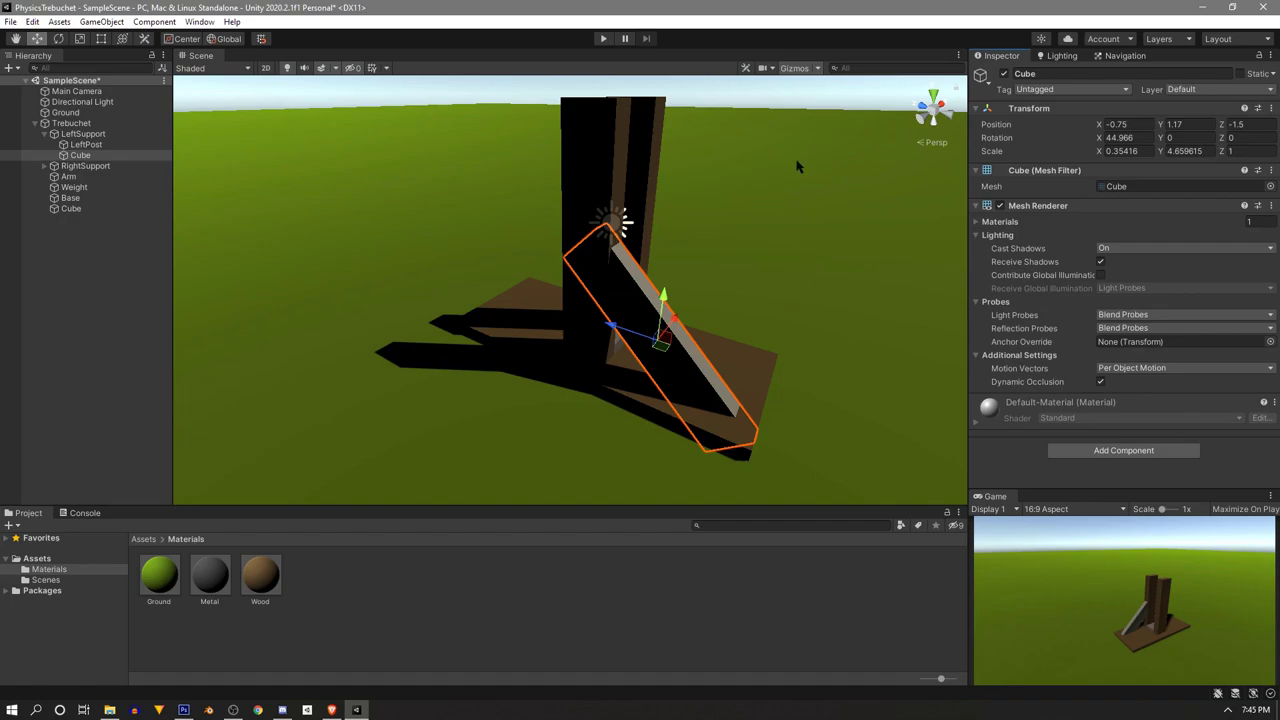
click(803, 240)
Duplicate the brace, rotate the copy about 180 degrees around Y and move it to the opposite side of LeftPost
alt+drag(803, 240, 797, 272)
click(764, 326)
key(ctrl+d)
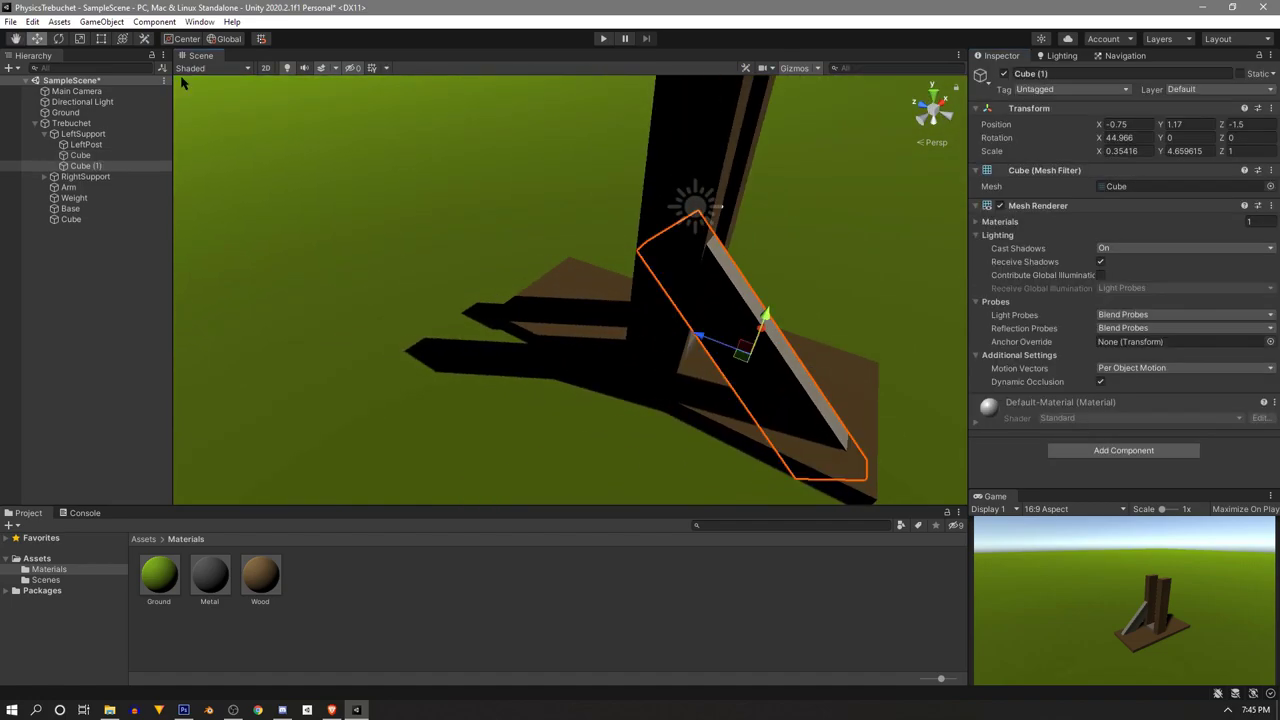
click(58, 38)
drag(752, 394, 407, 245)
click(40, 38)
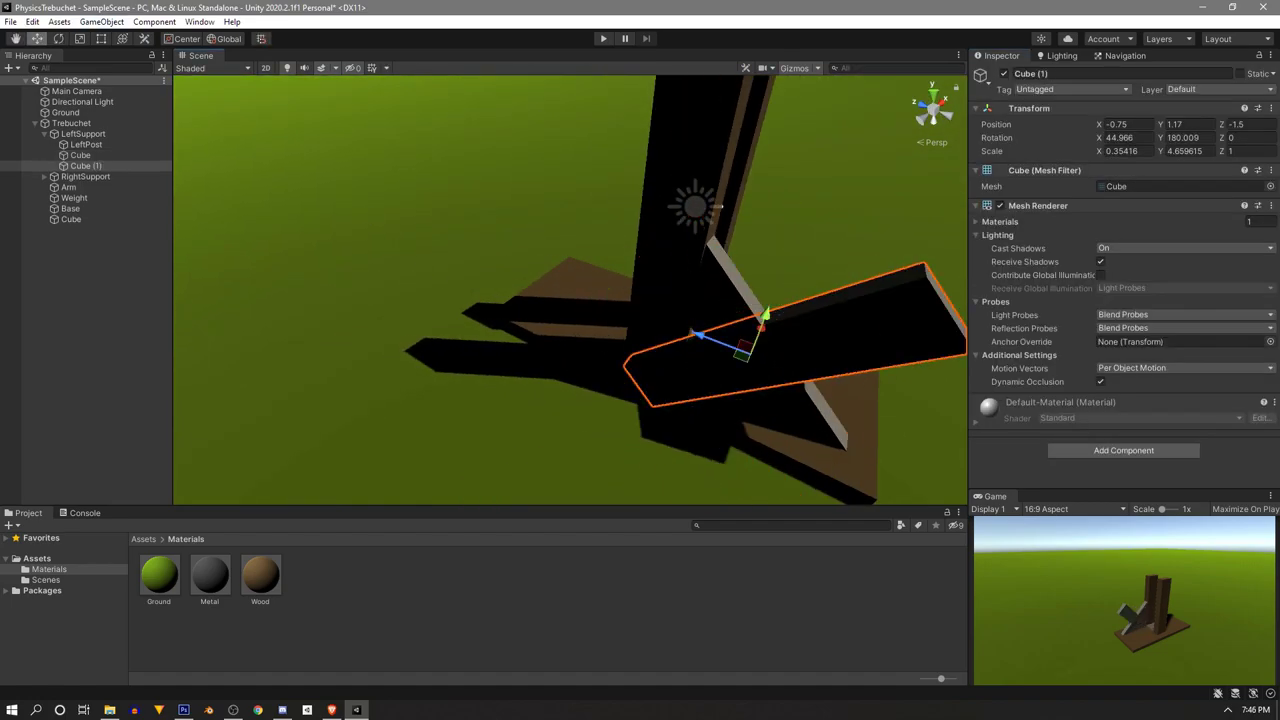
drag(697, 334, 527, 268)
Apply the Wood material to both diagonal braces of the left support
alt+drag(409, 177, 449, 190)
right_drag(449, 190, 926, 170)
right_drag(700, 236, 766, 197)
click(508, 178)
right_drag(522, 306, 600, 330)
drag(264, 578, 590, 309)
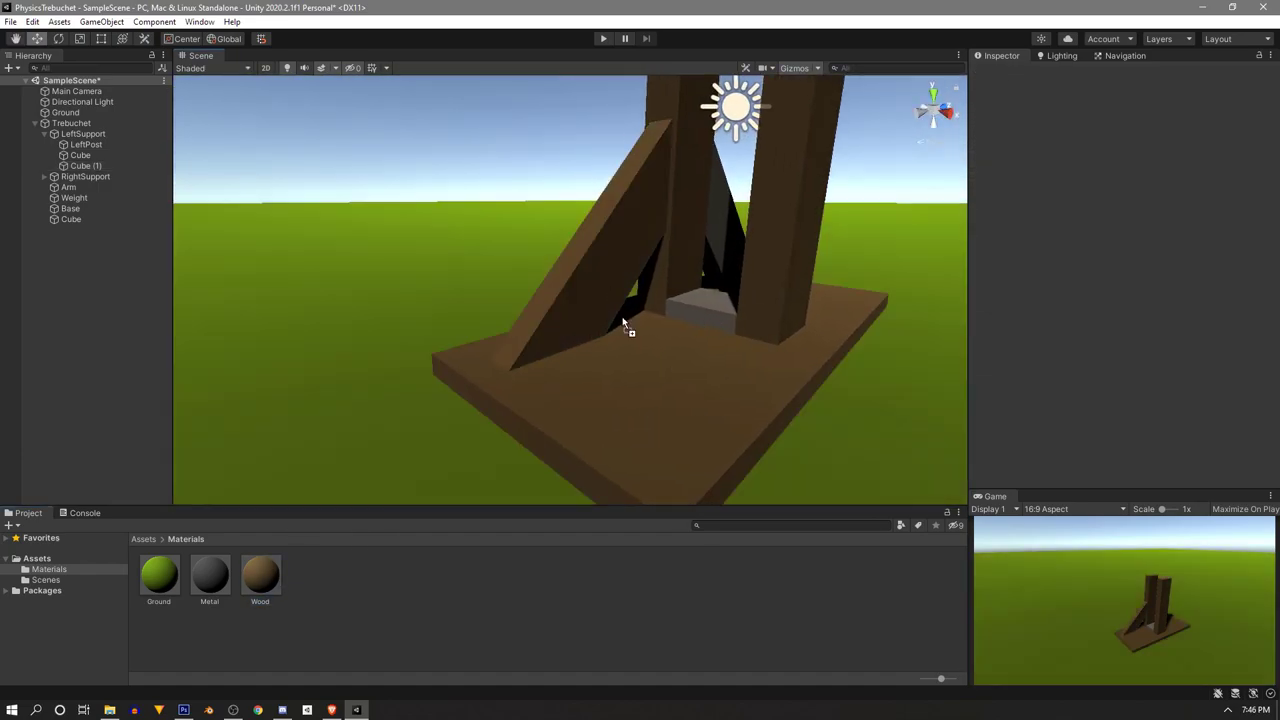
Duplicate both left braces, parent the copies to RightSupport and move them to X 0.75
click(80, 155)
ctrl+click(100, 166)
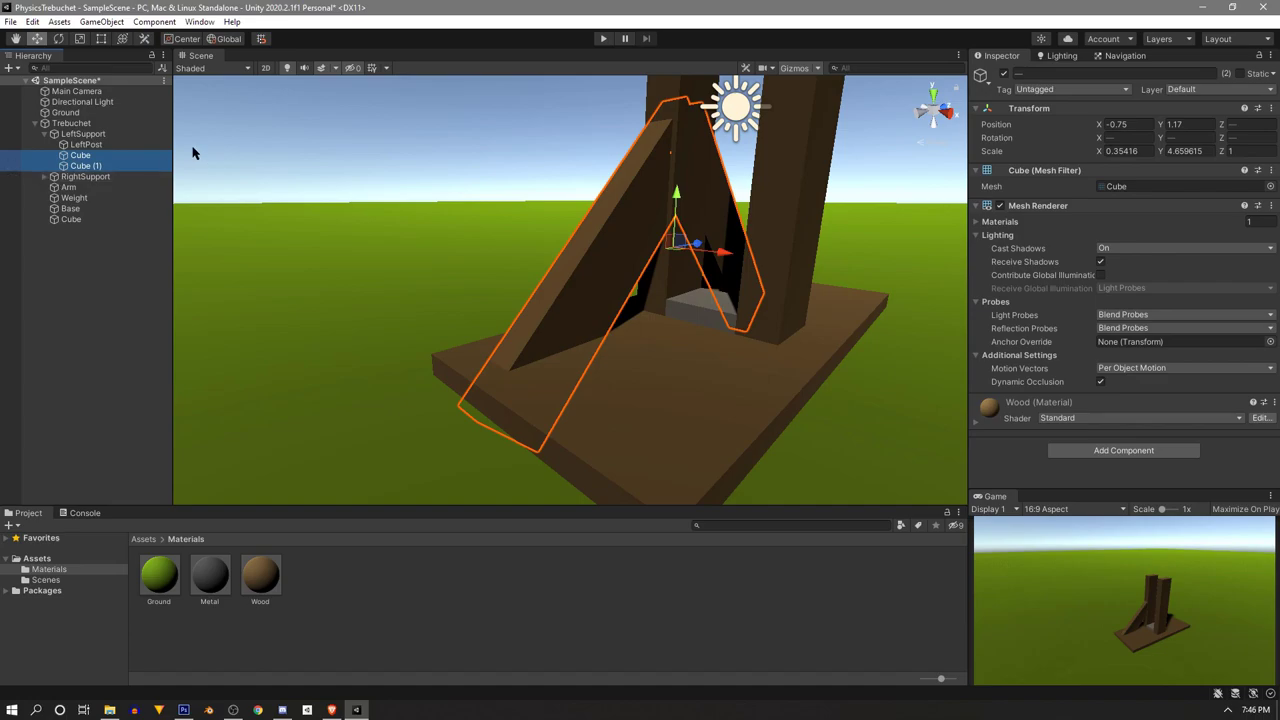
key(ctrl+d)
drag(86, 177, 87, 199)
drag(722, 250, 840, 263)
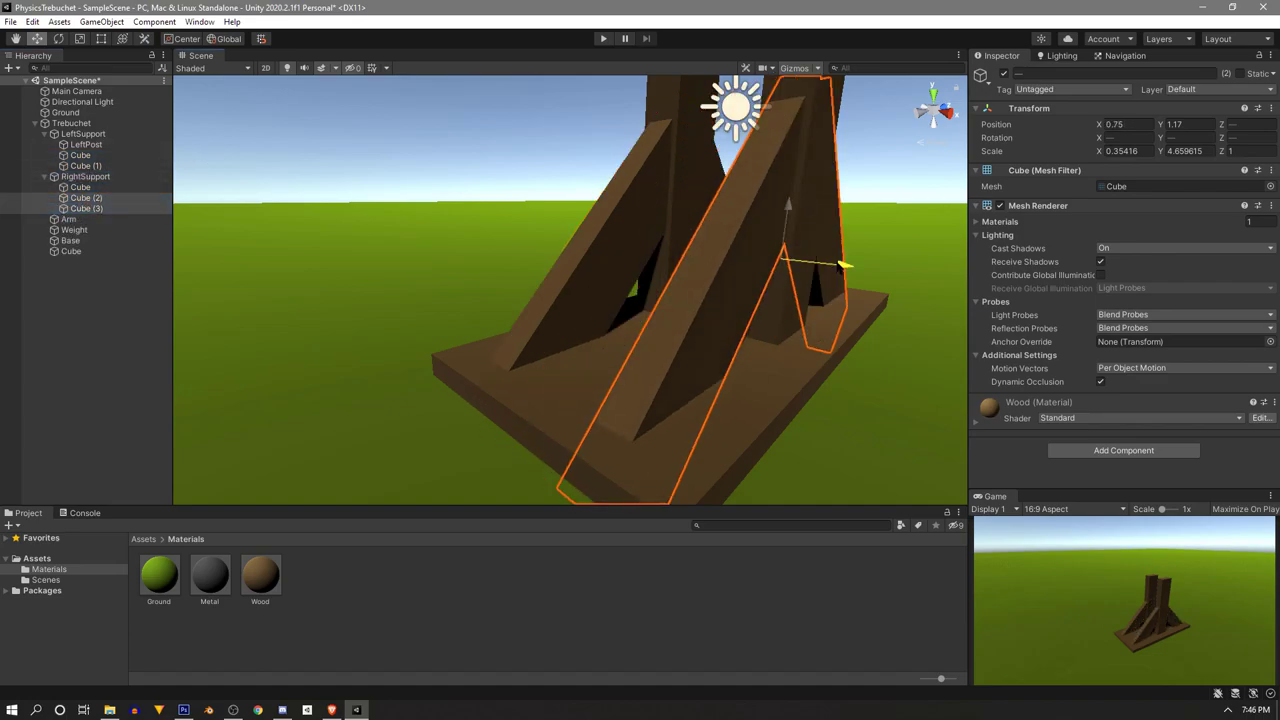
click(527, 151)
Rename the upright cube under RightSupport as RightPost
click(80, 187)
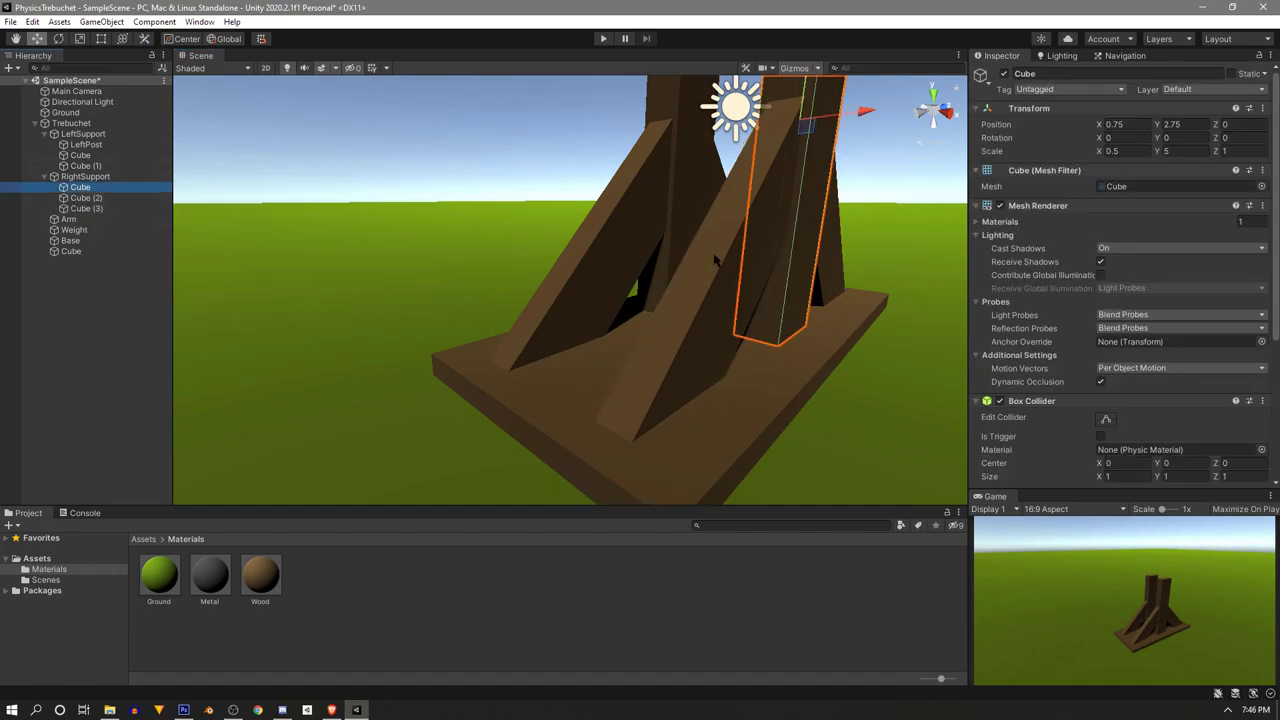
key(F2)
text(RightP)
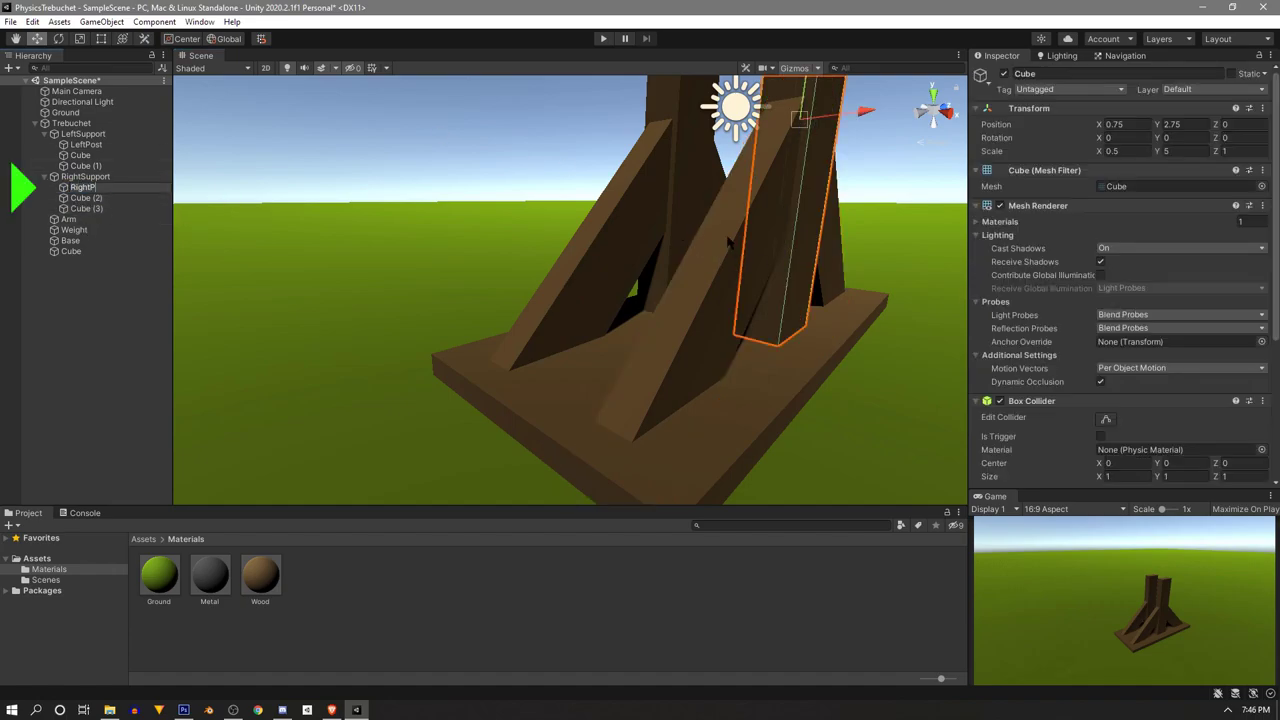
text(ost)
key(Return)
click(466, 209)
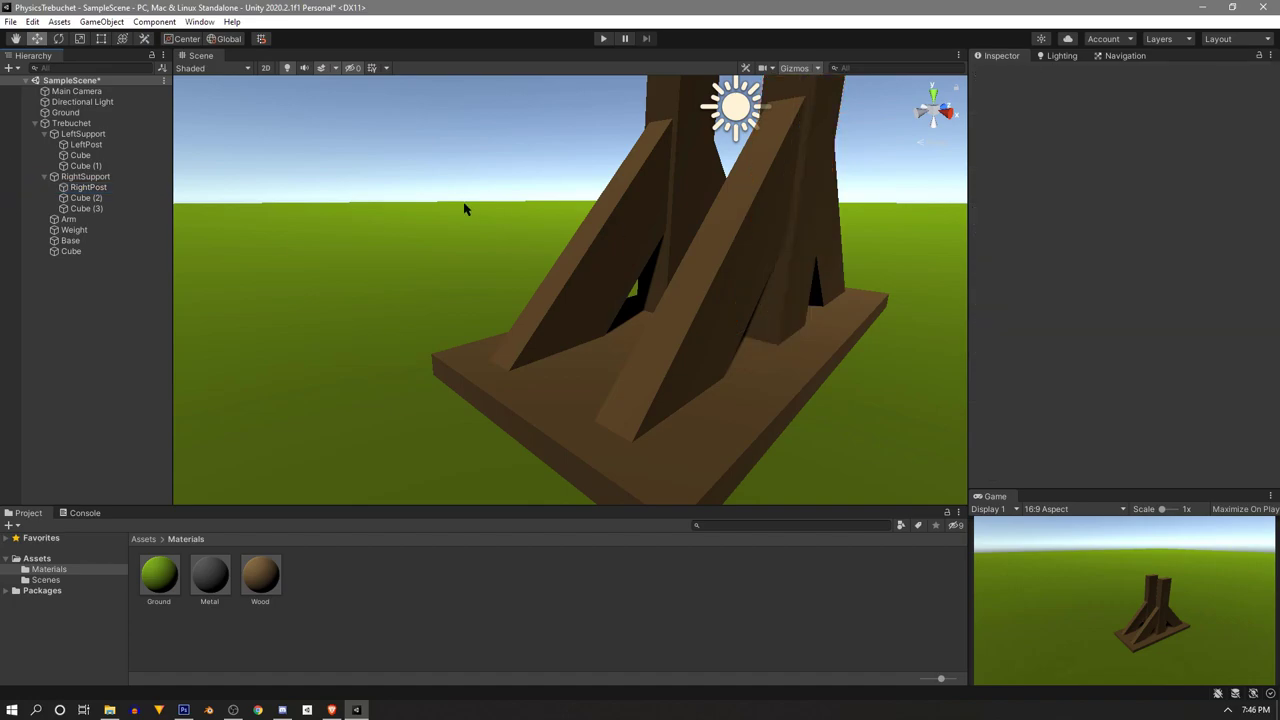
Make the spare cube at the end of the Trebuchet group a child of Arm
scroll(419, 231, down, 5)
alt+drag(446, 240, 762, 243)
alt+drag(720, 330, 539, 347)
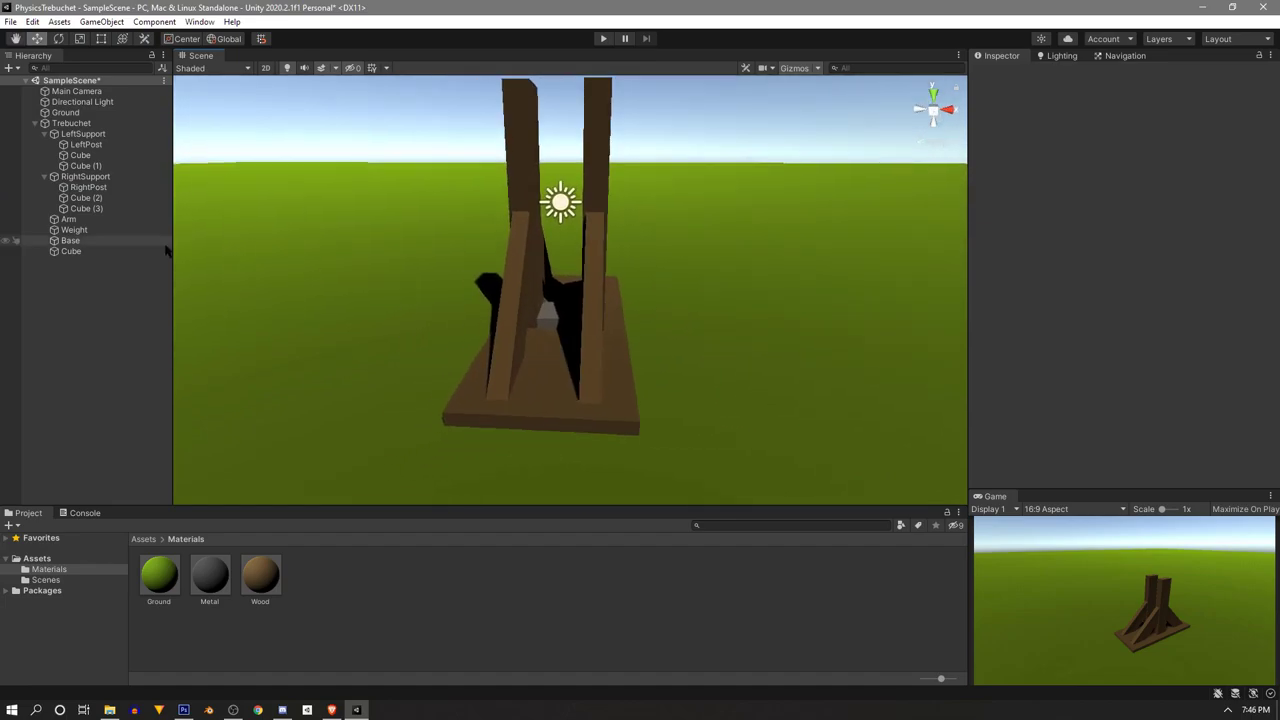
click(72, 251)
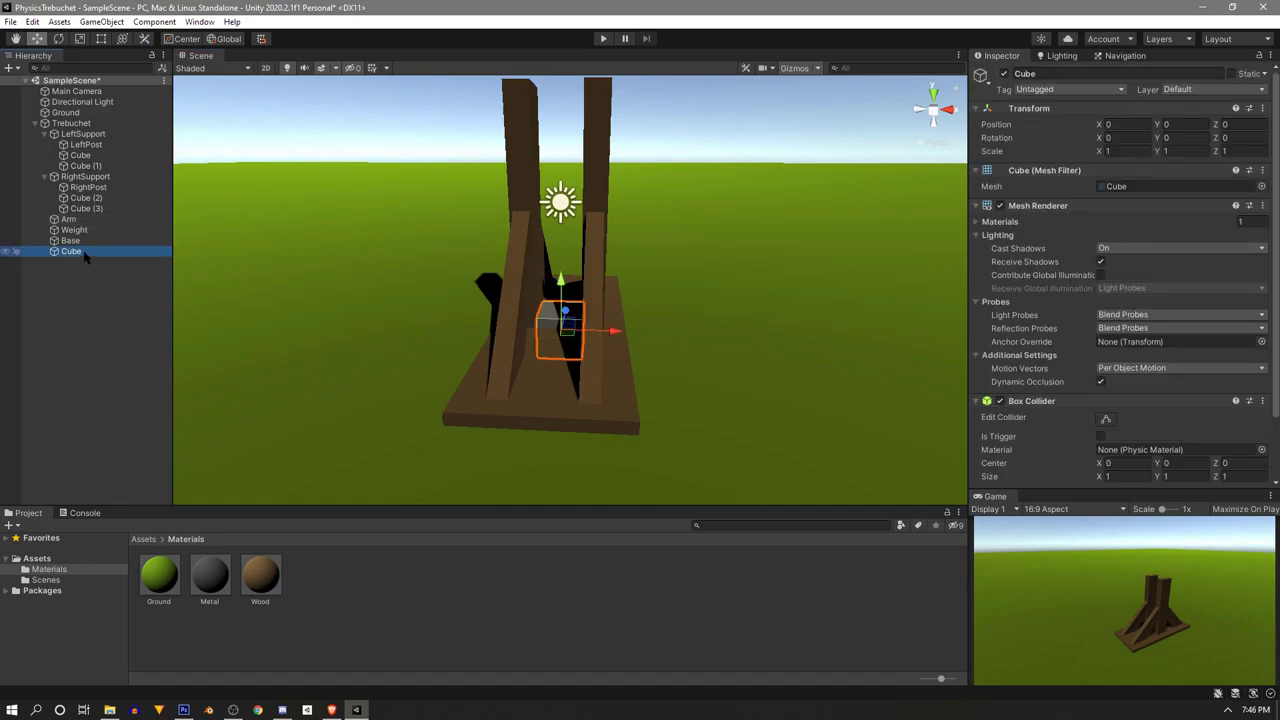
drag(100, 234, 70, 220)
Raise the Arm object between the tops of the posts to about Y 4.84
alt+drag(337, 316, 660, 312)
click(70, 219)
scroll(446, 240, down, 5)
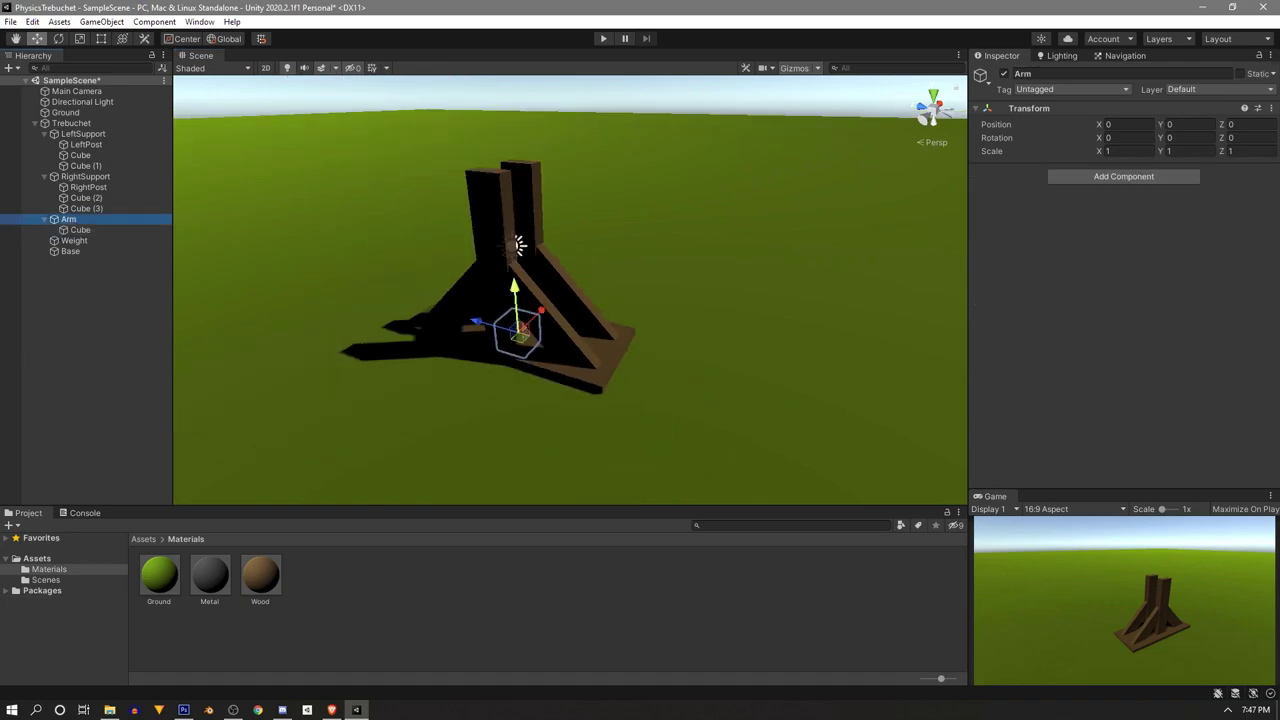
ctrl+drag(514, 288, 500, 128)
key(f)
alt+drag(330, 280, 489, 150)
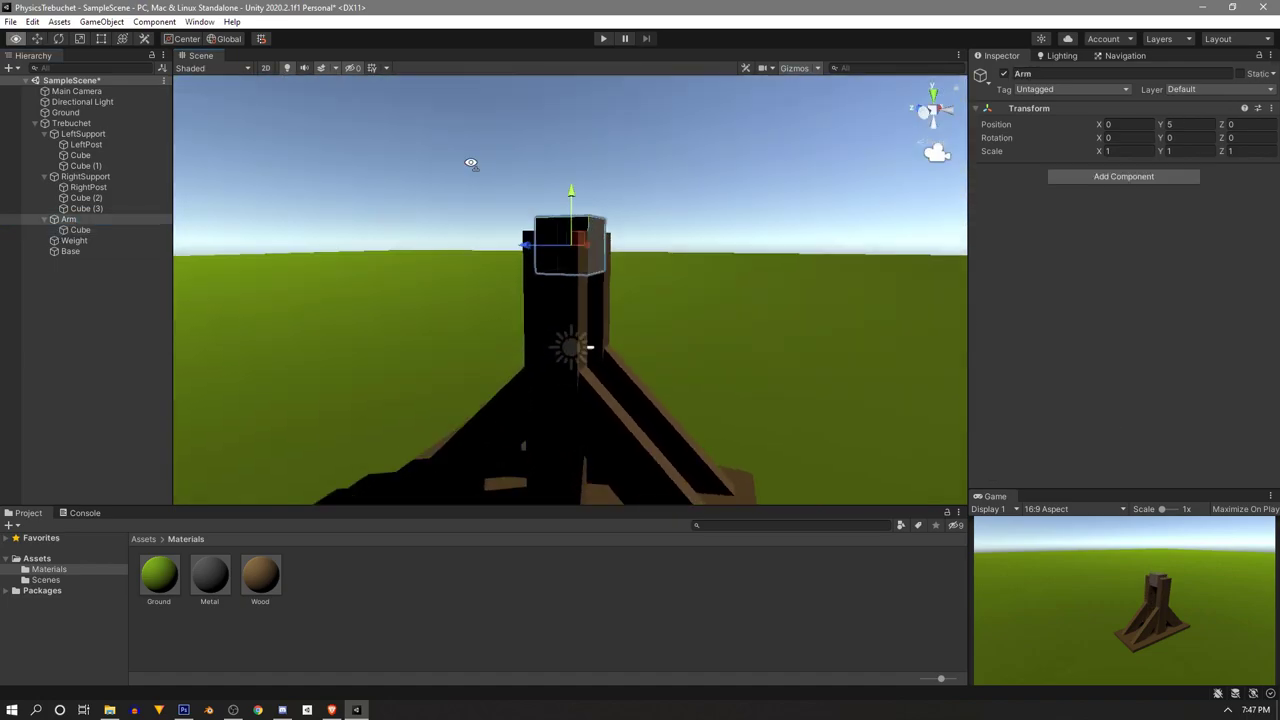
key(w)
right_drag(489, 150, 597, 214)
drag(597, 220, 597, 239)
right_drag(799, 289, 801, 293)
Rename the cube under Arm as MainArm and set its Z scale to 7
alt+drag(801, 294, 293, 290)
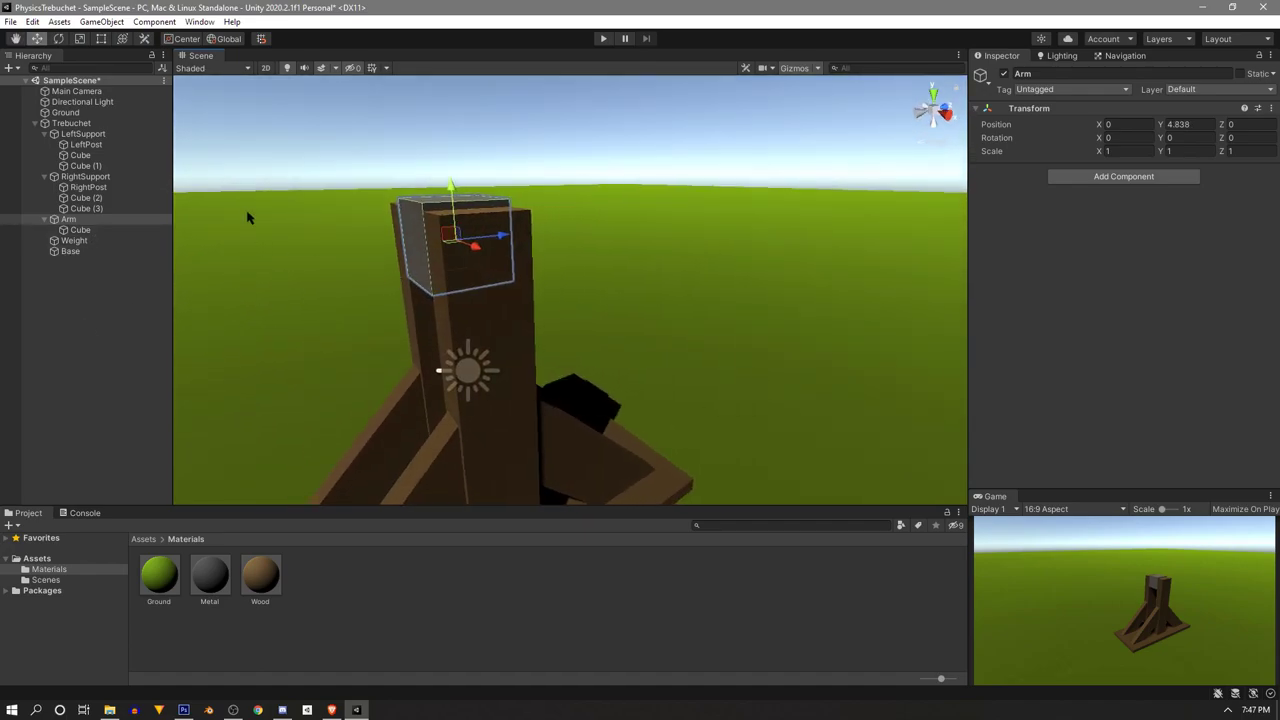
click(97, 232)
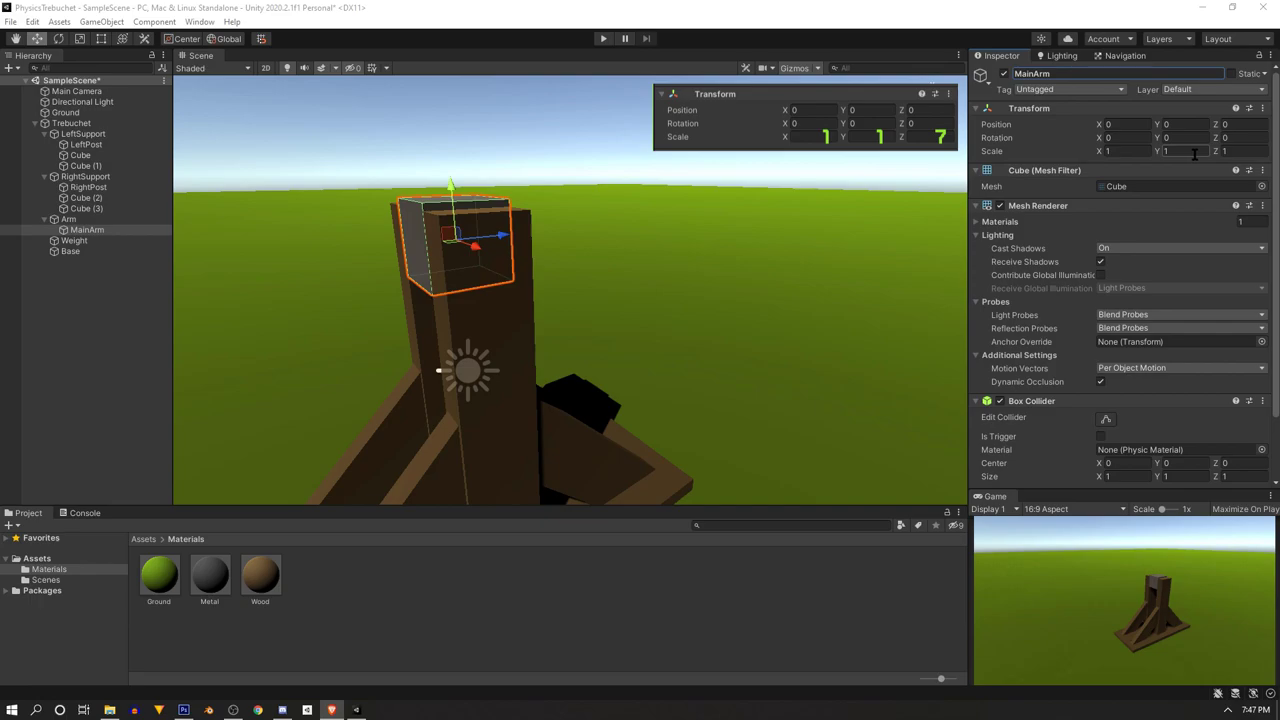
click(1233, 148)
text(7)
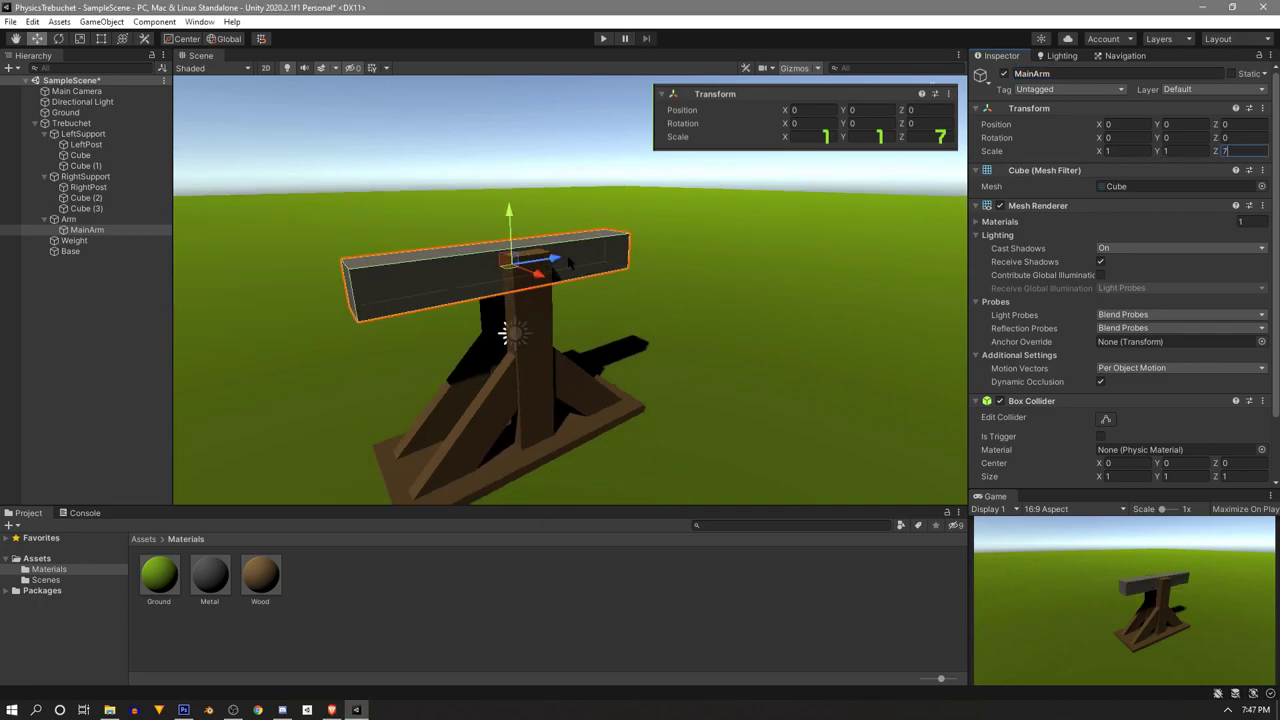
Apply the Wood material to the MainArm cube
key(w)
right_drag(651, 256, 560, 229)
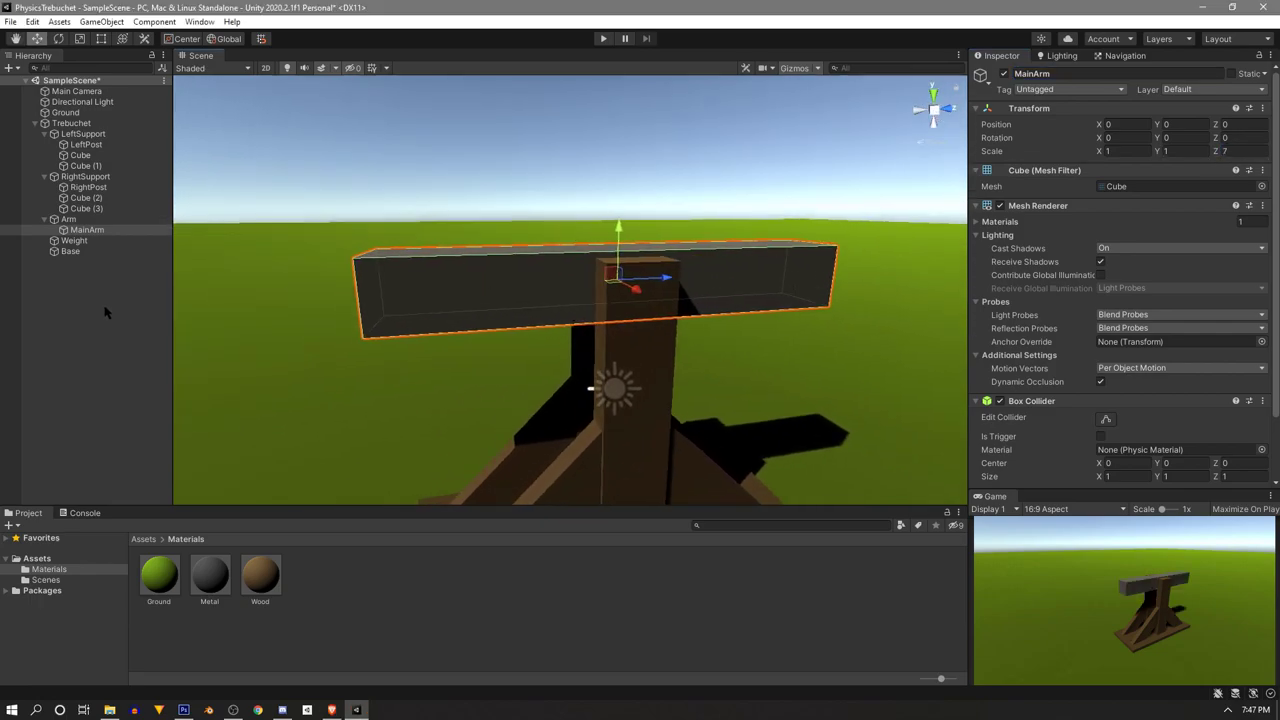
click(105, 313)
click(87, 230)
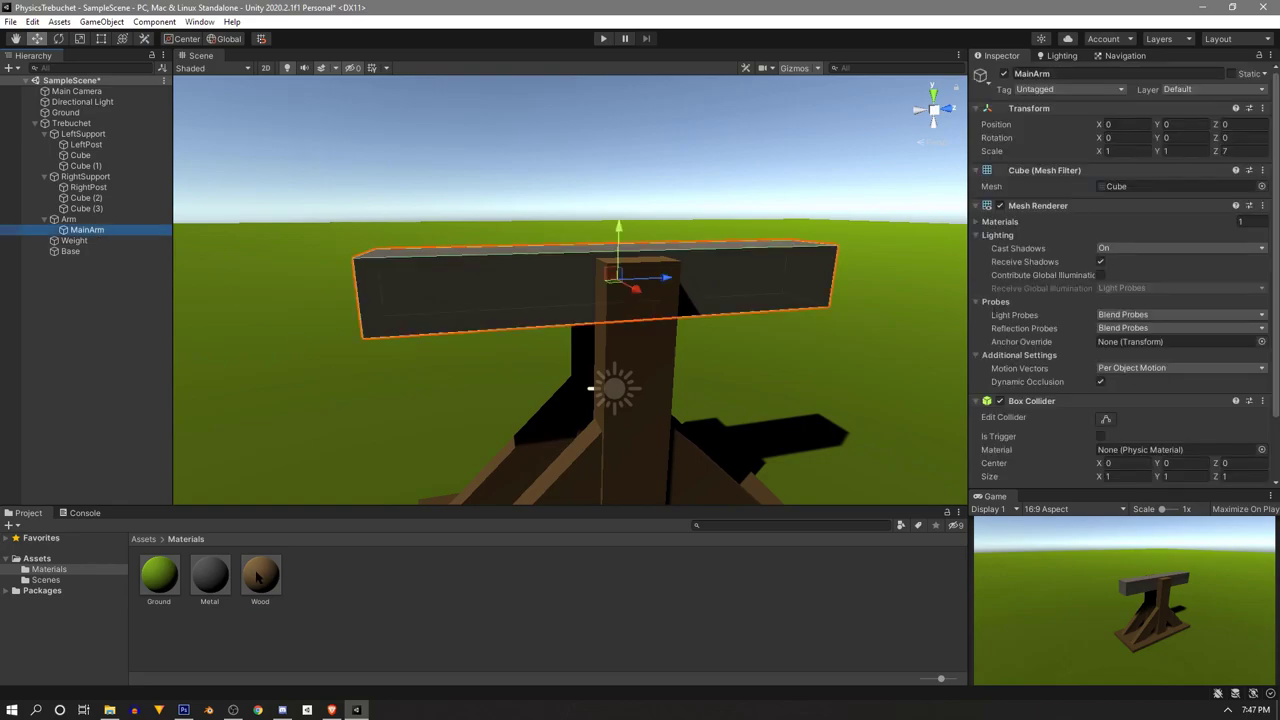
drag(258, 577, 474, 291)
scroll(524, 317, up, 3)
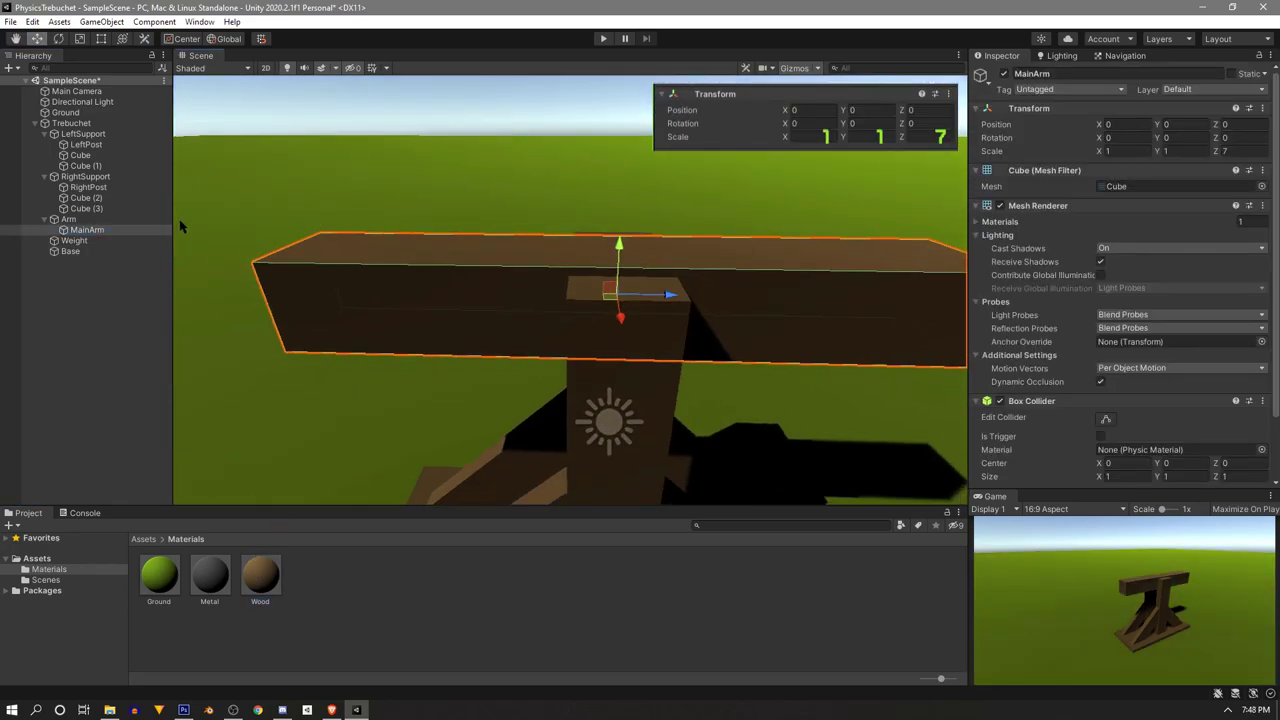
Shorten the MainArm cube by setting its Z scale to 6, and deselect it
click(1238, 151)
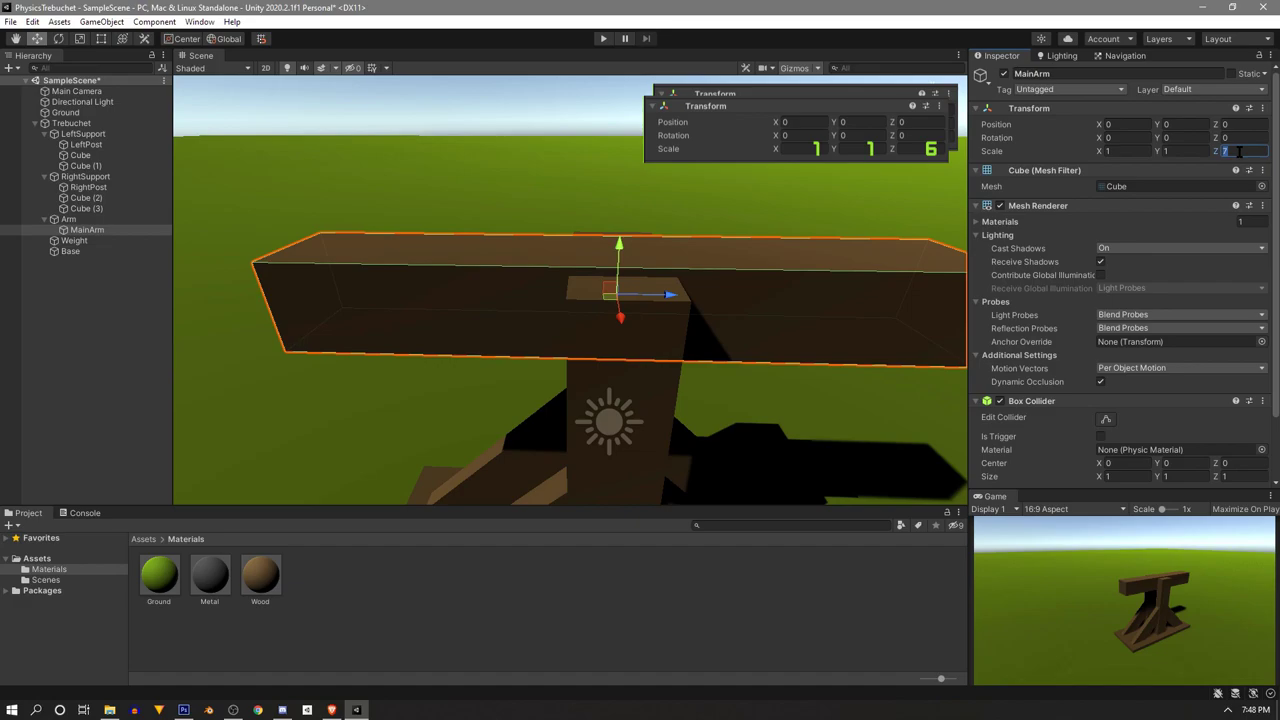
text(6)
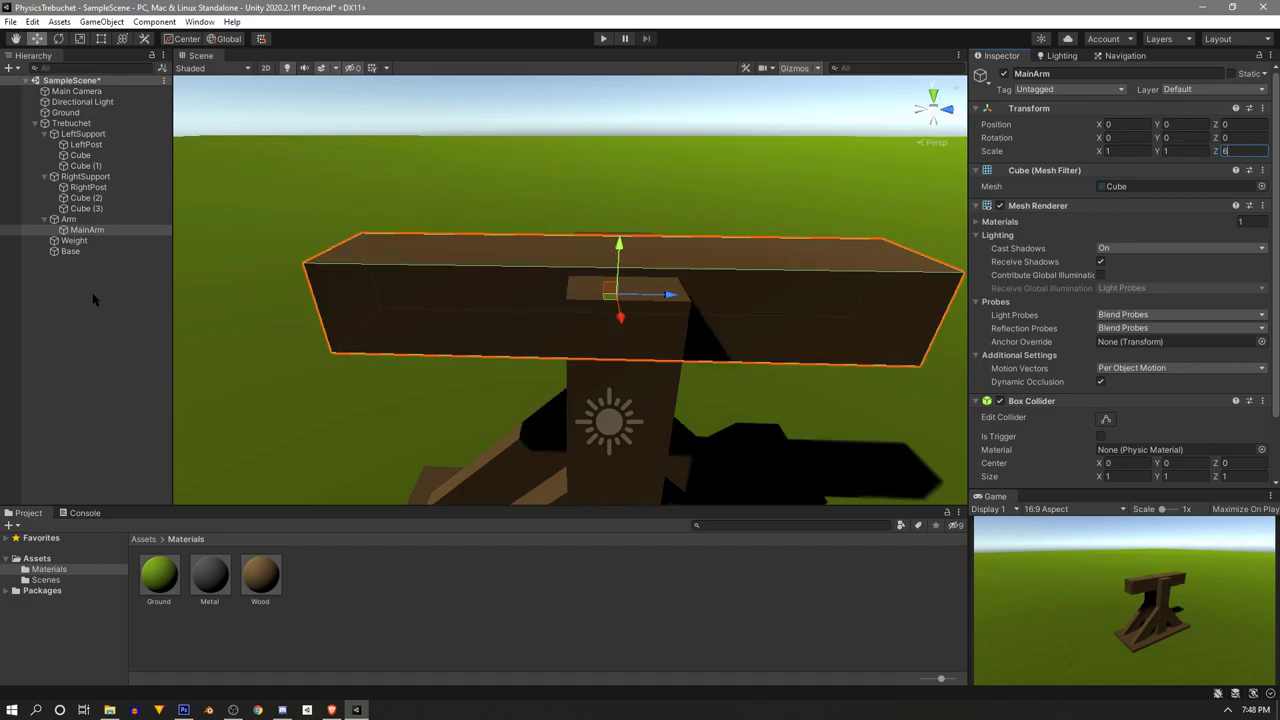
click(94, 299)
scroll(458, 261, down, 2)
alt+drag(460, 261, 533, 357)
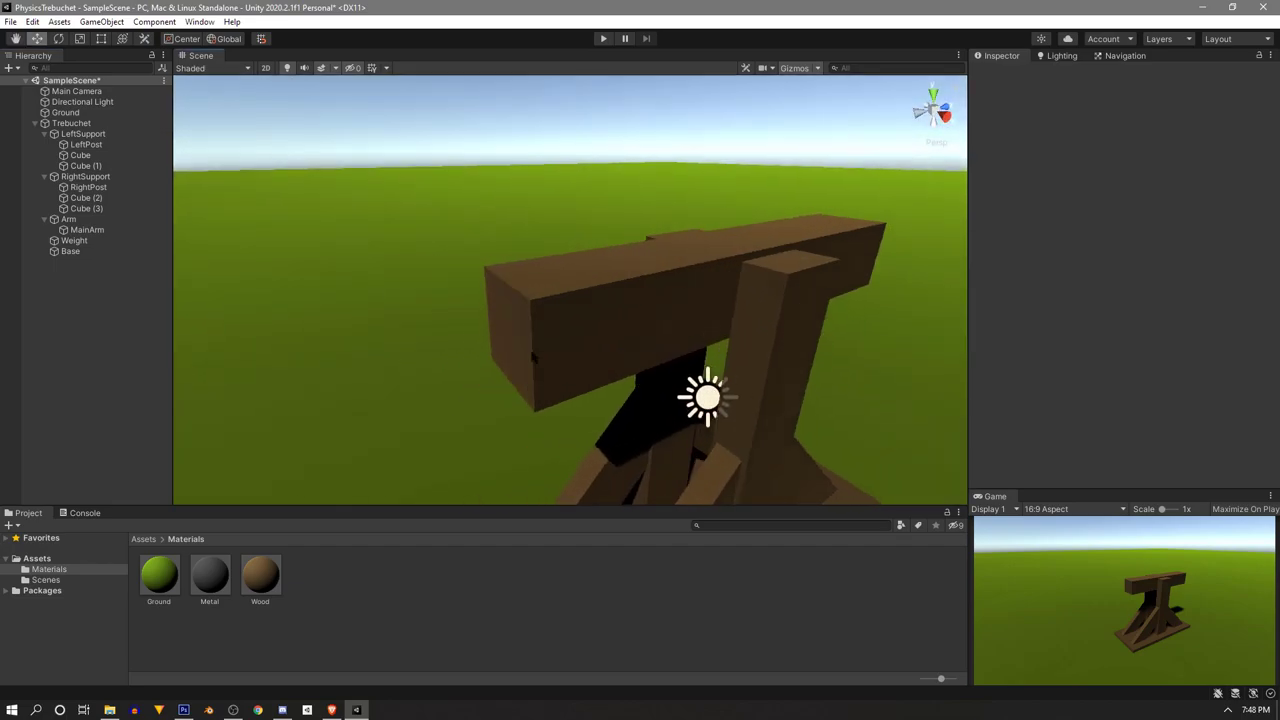
Add a Rigidbody component to MainArm and set its mass to 10
click(87, 230)
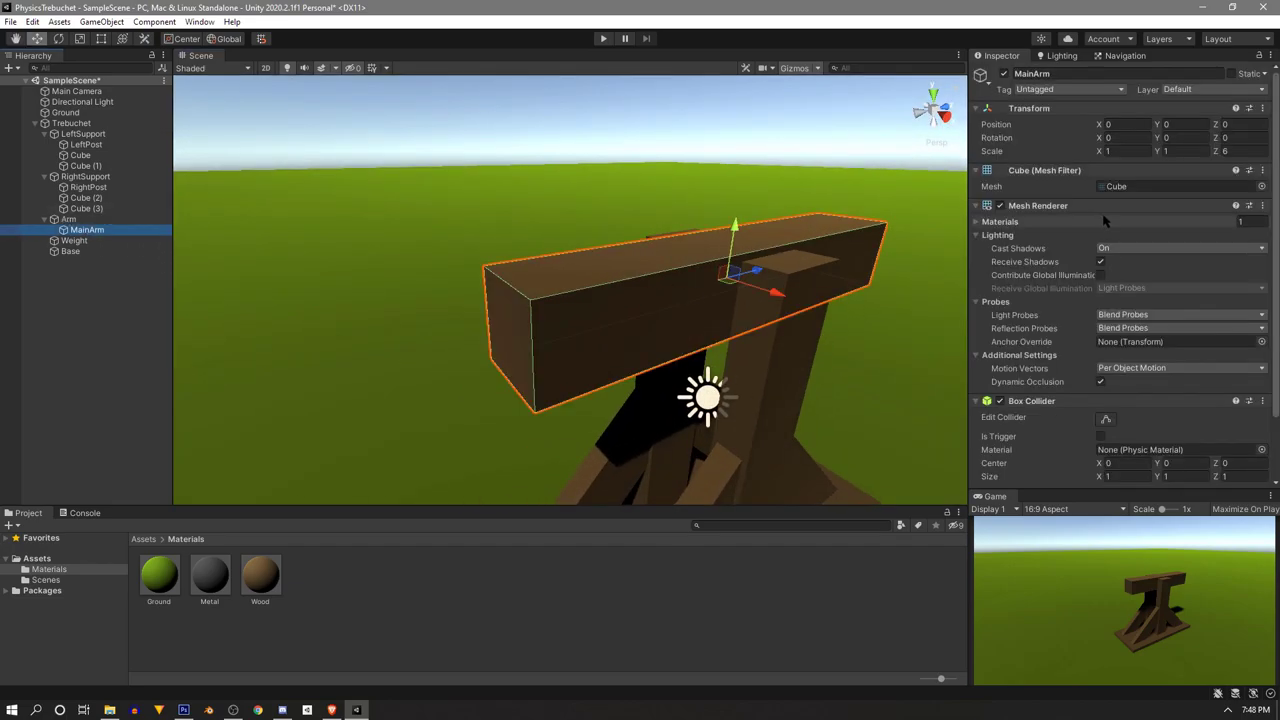
scroll(1105, 220, down, 2)
click(1130, 471)
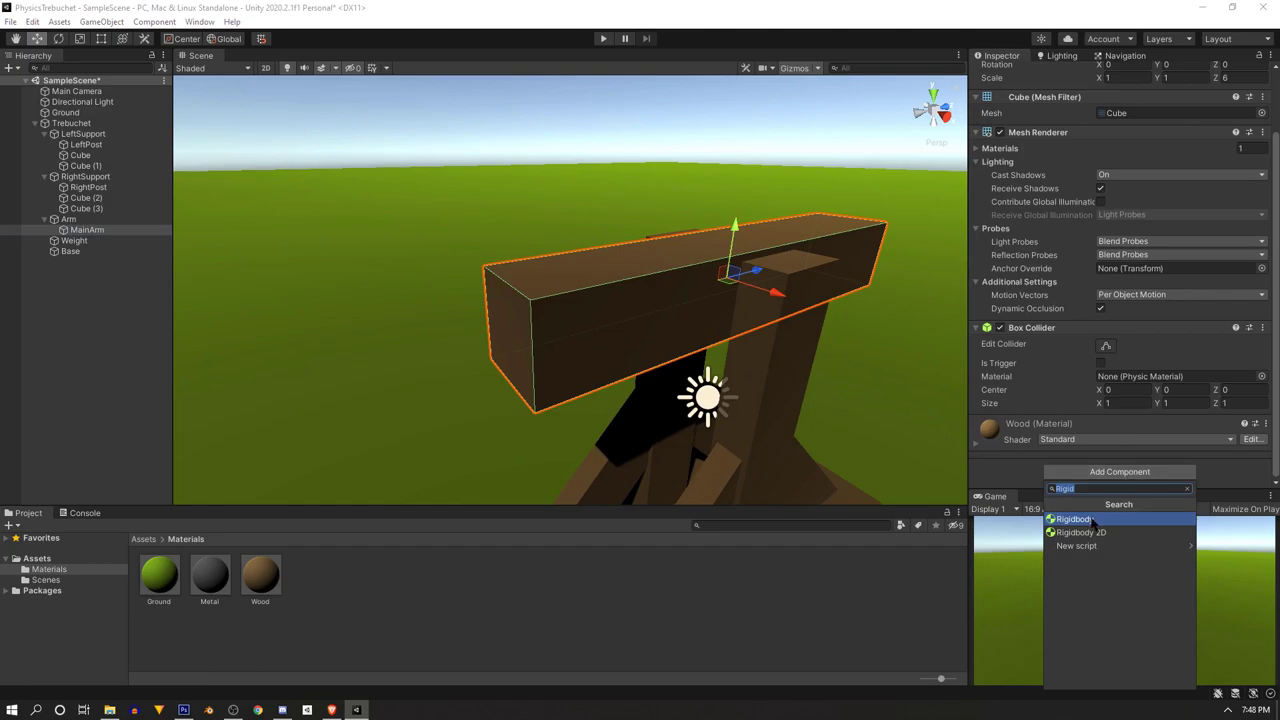
click(1093, 520)
click(1137, 437)
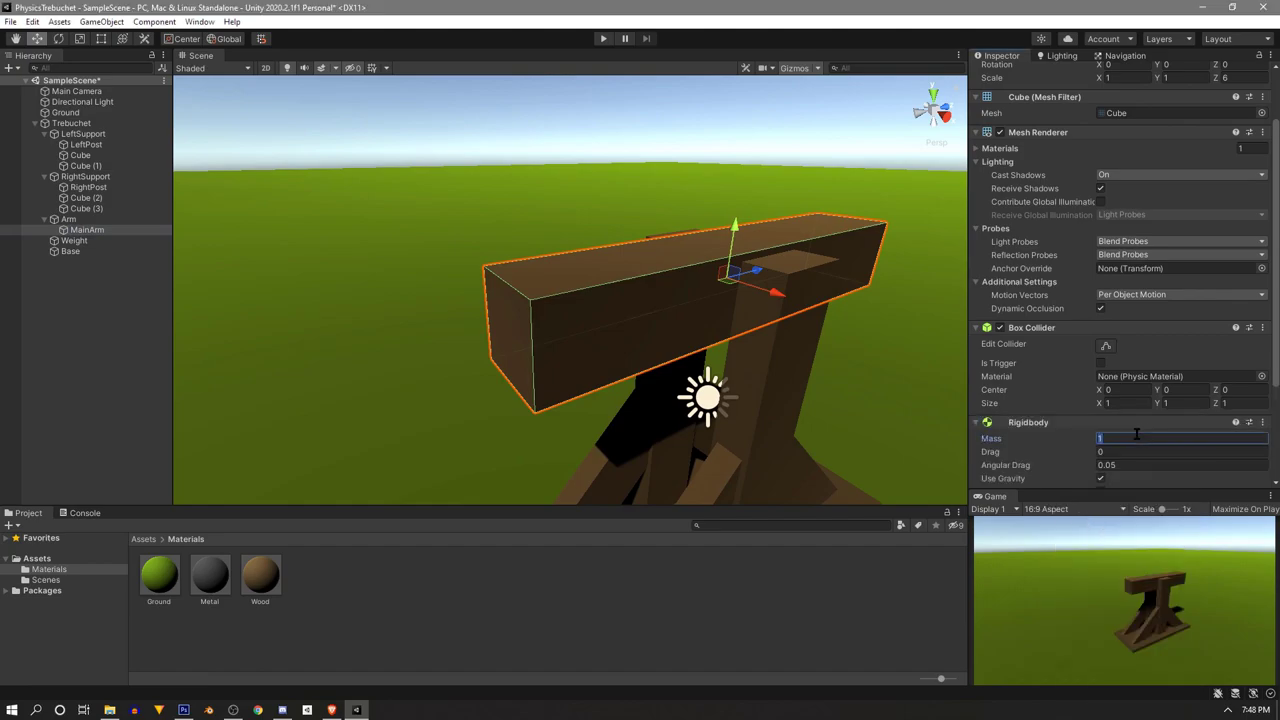
scroll(1137, 437, down, 3)
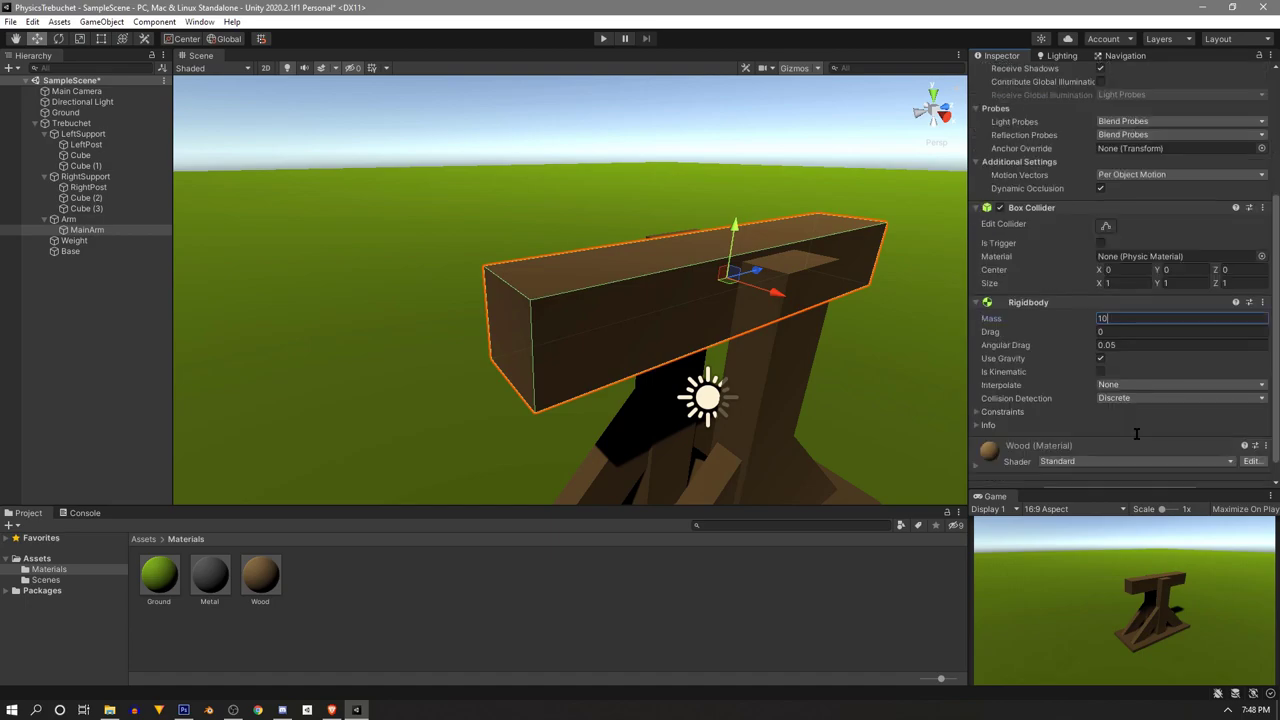
right_drag(850, 343, 808, 352)
Duplicate MainArm within the Arm group and rename the copy SecondaryArm
click(107, 230)
key(f)
key(ctrl+d)
scroll(851, 286, up, 6)
scroll(851, 286, down, 6)
key(F2)
scroll(1031, 186, up, 4)
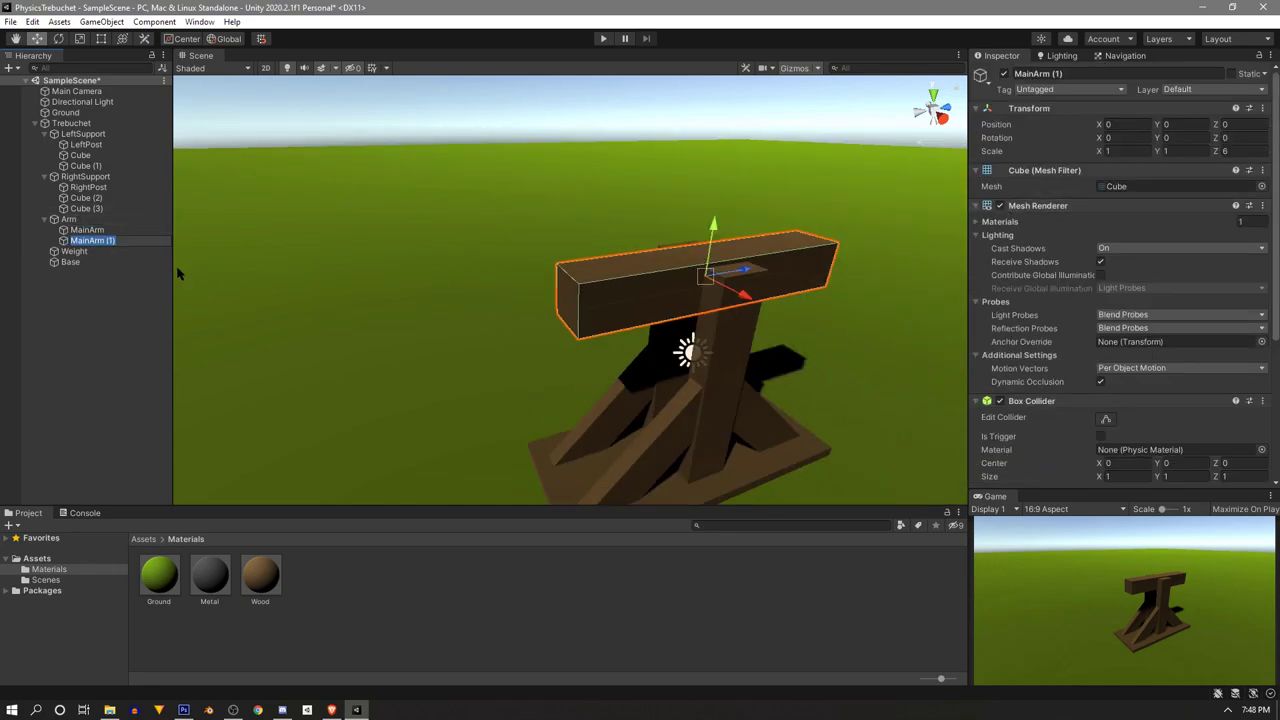
text(2nd)
key(BackSpace)
text(SecondaryArm)
key(Return)
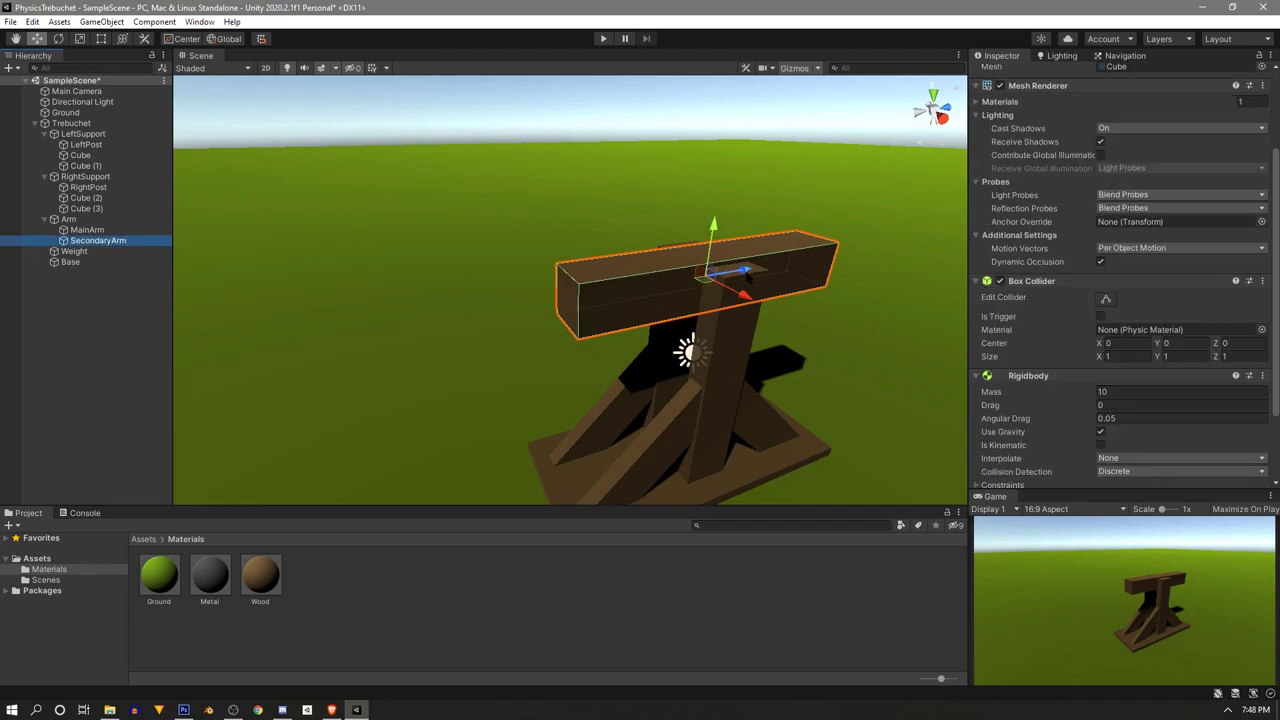
Slide SecondaryArm along Z to -3 and set its scale to X 0.5, Y 0.5, Z 2.5
drag(748, 272, 600, 293)
scroll(1085, 125, up, 3)
click(1125, 151)
text(.5)
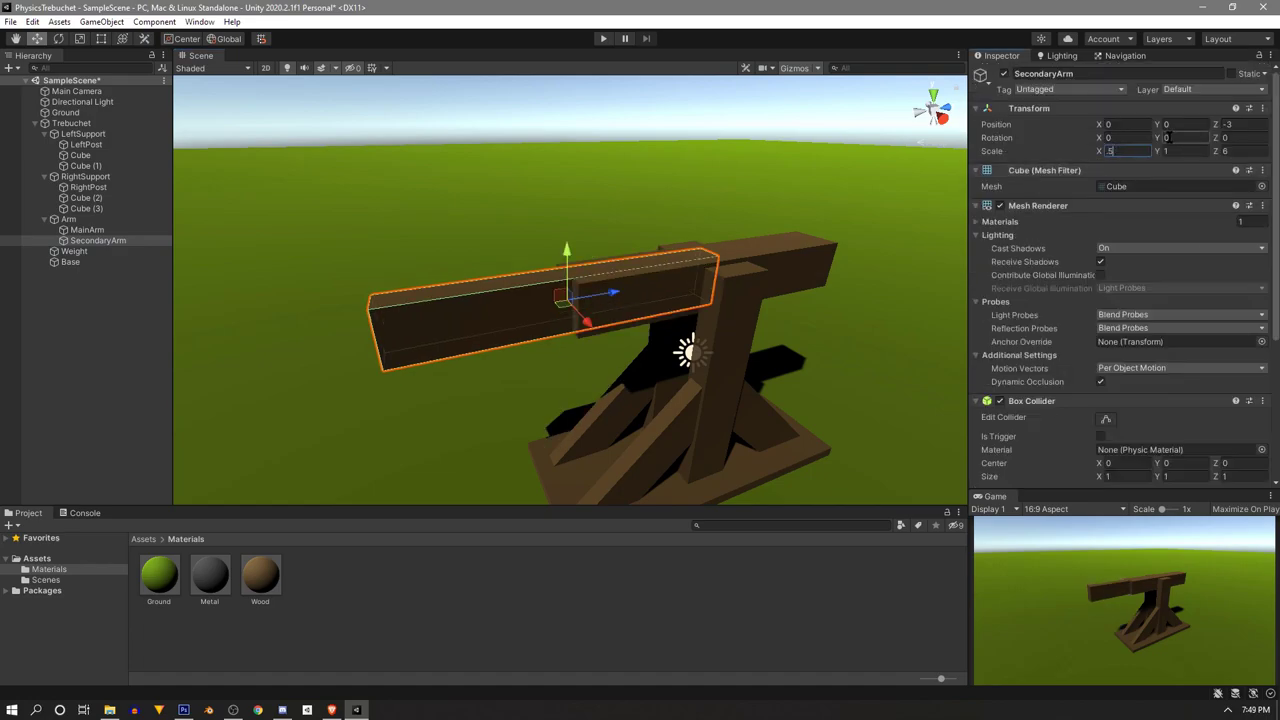
click(1188, 150)
text(.5)
click(1238, 151)
text(2.5)
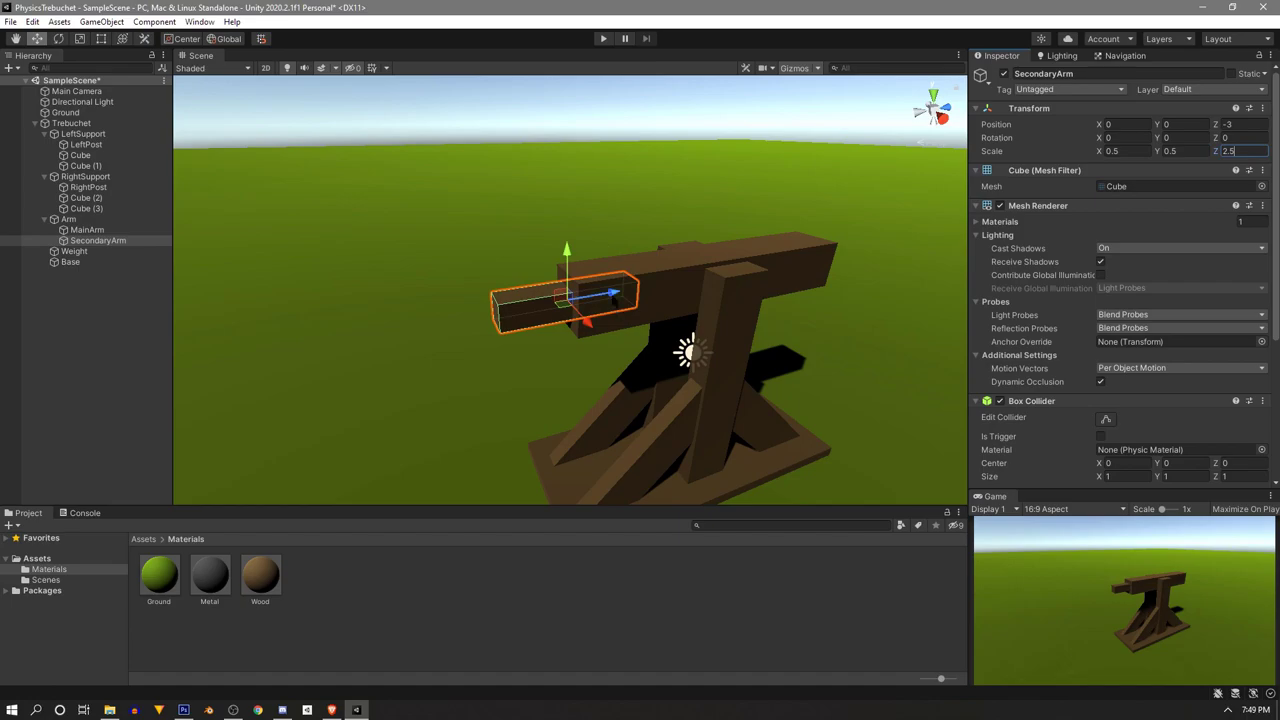
Move SecondaryArm to the end of MainArm at Z -4 and raise it to about Y 0.22
drag(600, 293, 634, 283)
key(w)
mouse_move(634, 283)
right_down()
mouse_move(634, 263)
mouse_move(613, 293)
right_up()
drag(542, 358, 536, 363)
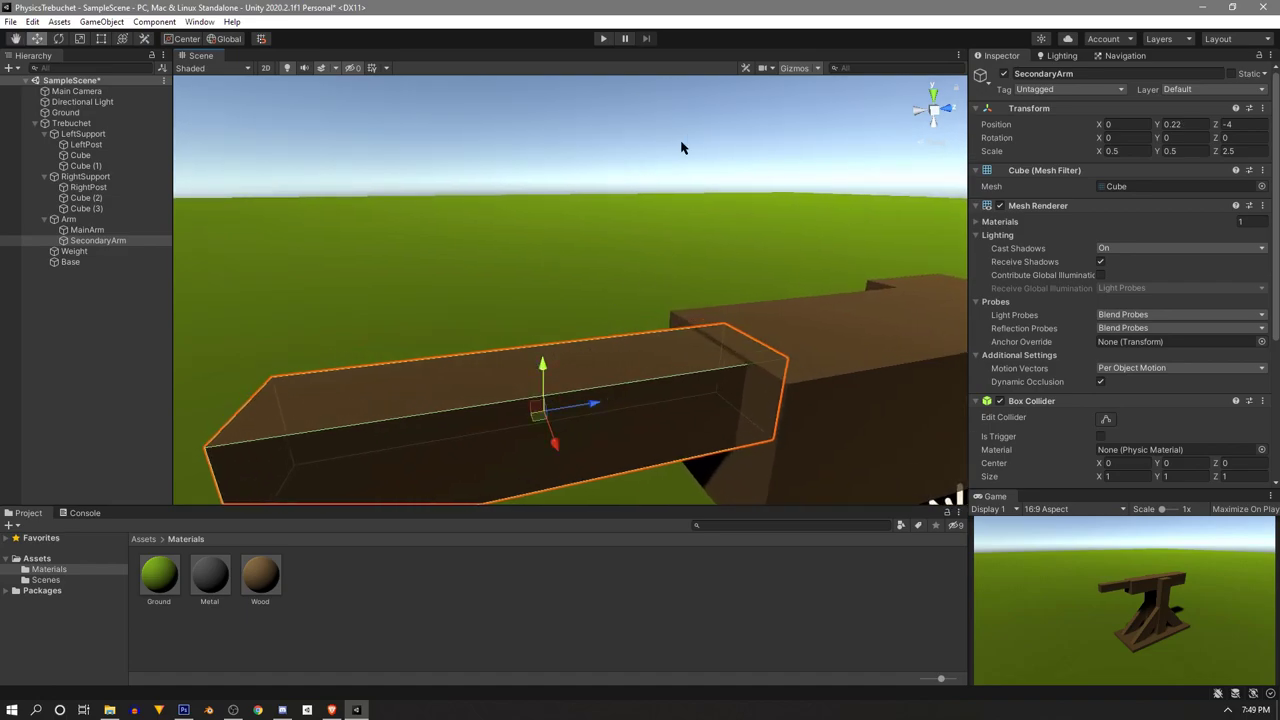
scroll(760, 318, down, 5)
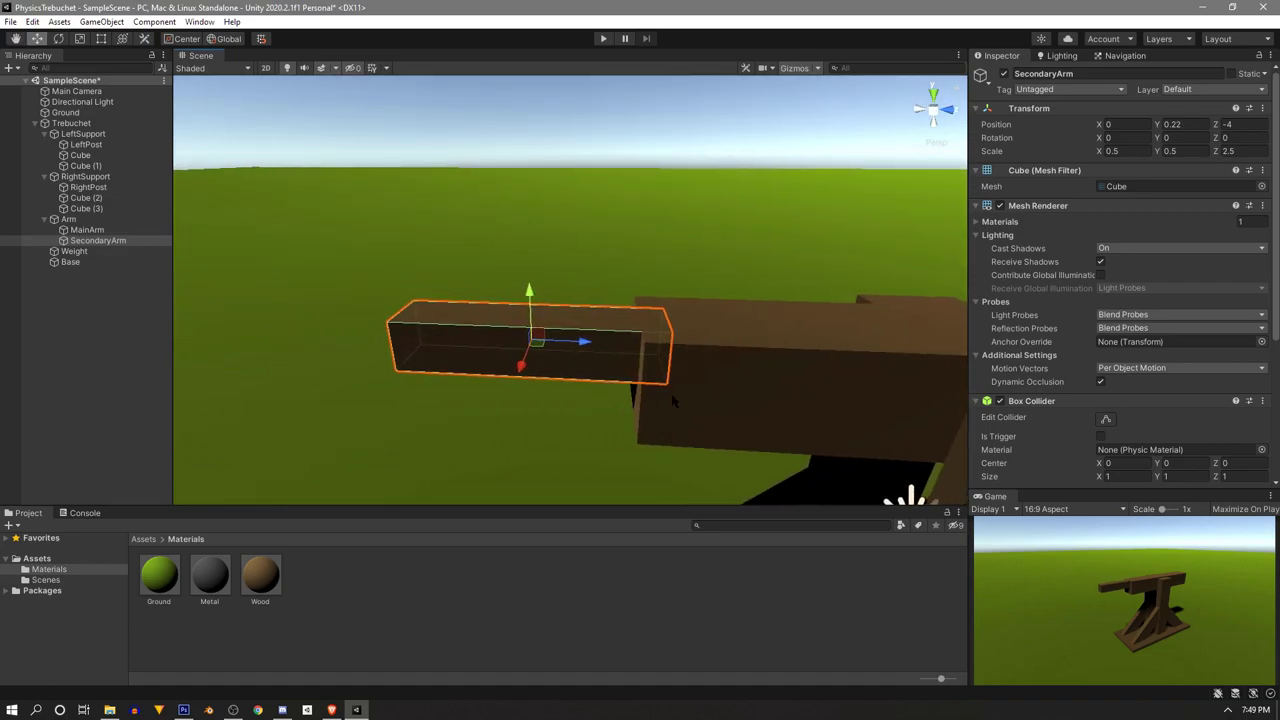
Set SecondaryArm's Rigidbody mass to 5 and add a Fixed Joint with MainArm as its connected body
scroll(1120, 320, down, 5)
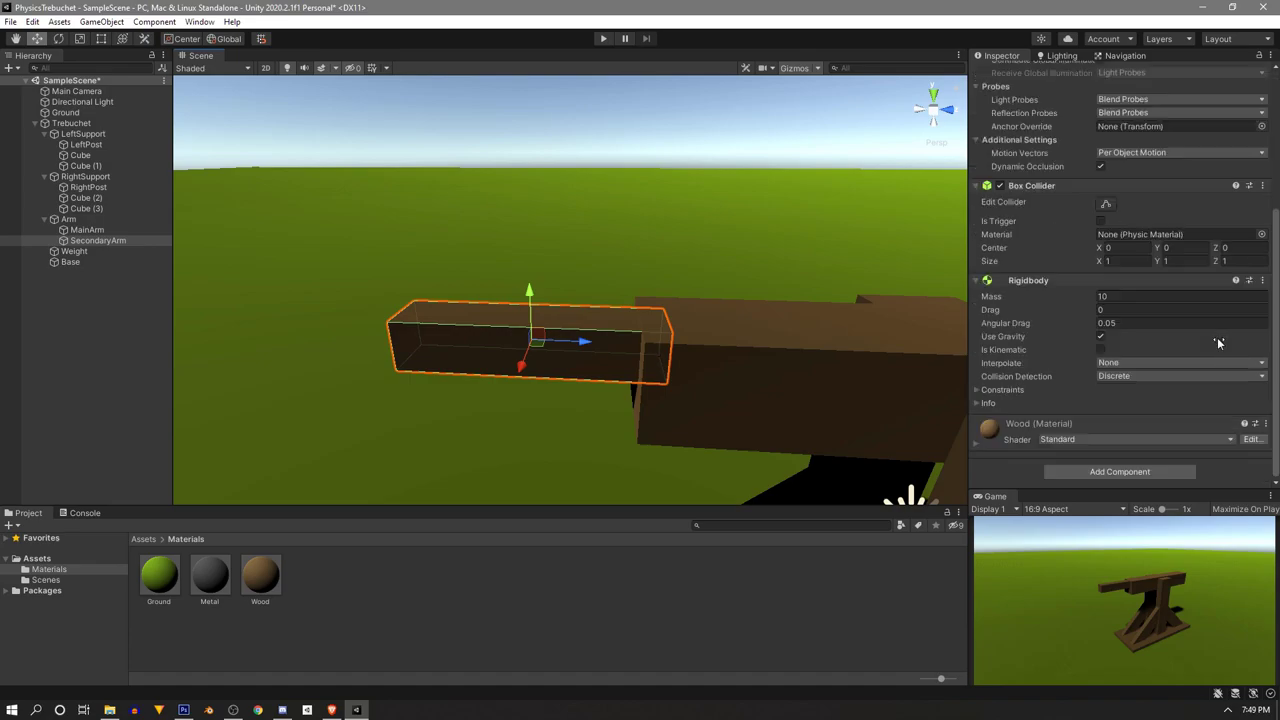
click(1117, 297)
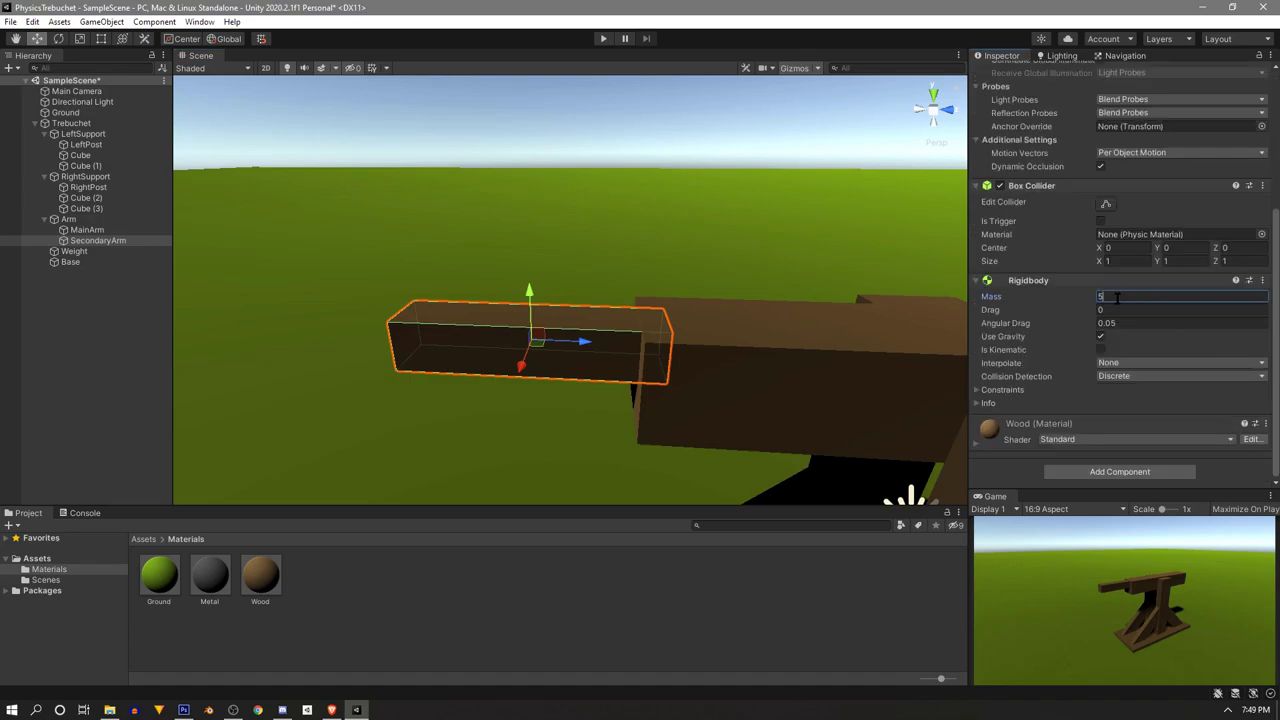
click(1117, 472)
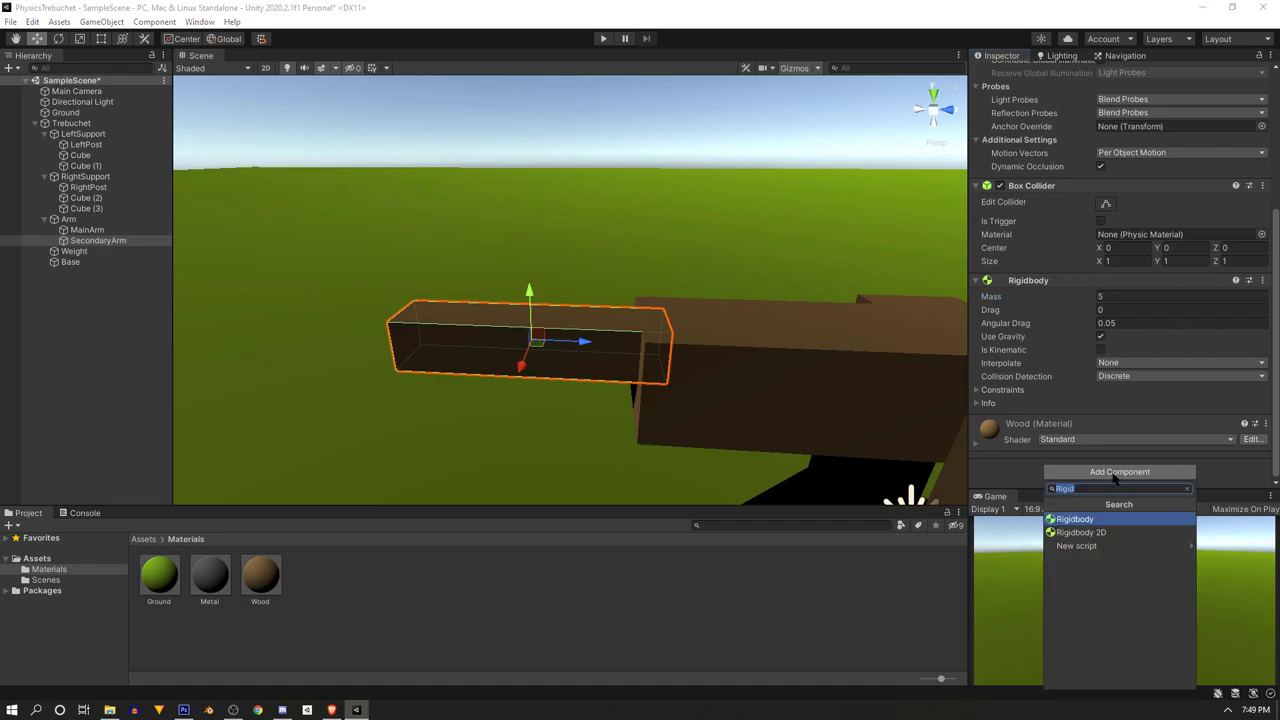
text(fix)
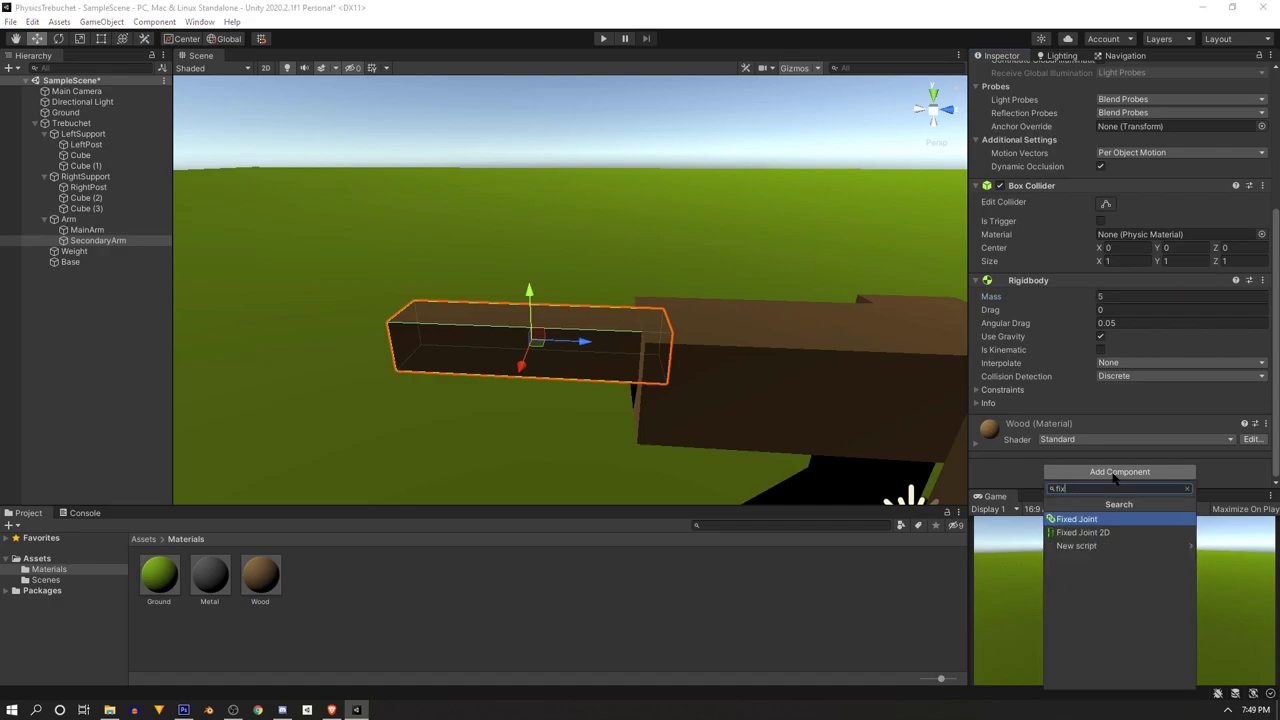
click(1078, 520)
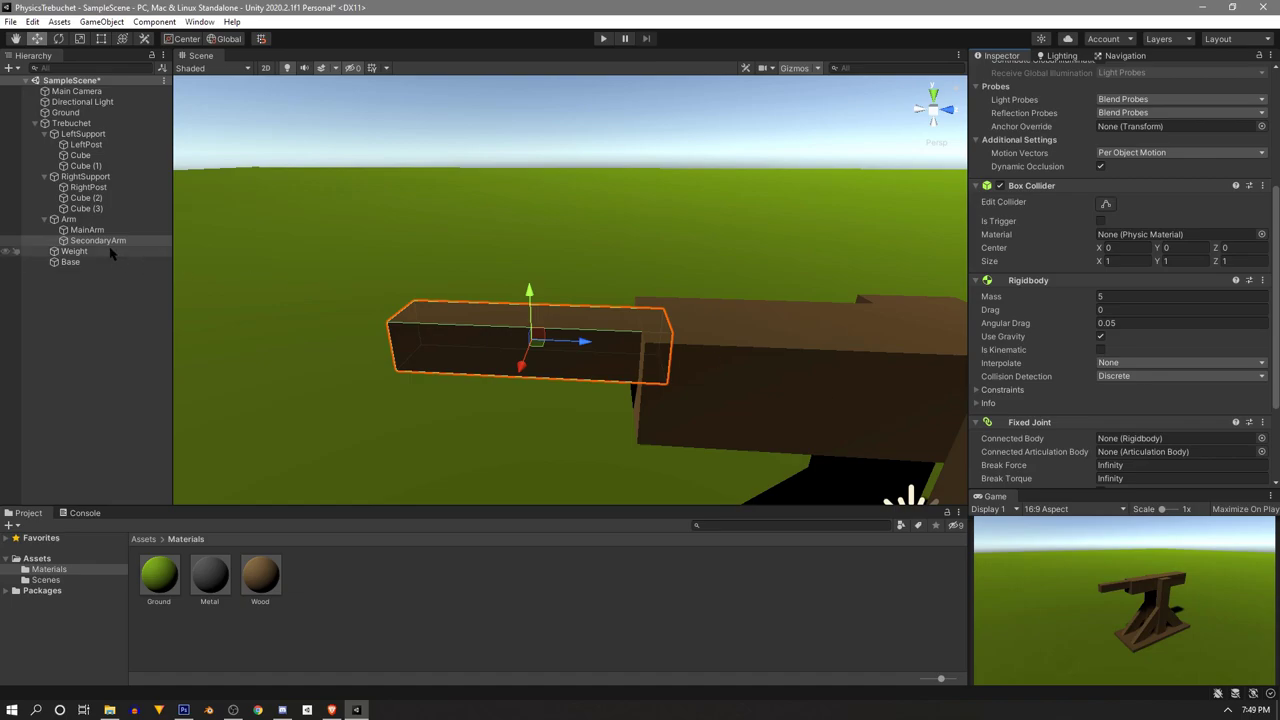
drag(87, 230, 1118, 446)
Duplicate SecondaryArm and rename the copy SlingArm
key(ctrl+d)
scroll(736, 357, down, 3)
text(SlingArm)
key(Return)
scroll(360, 311, up, 2)
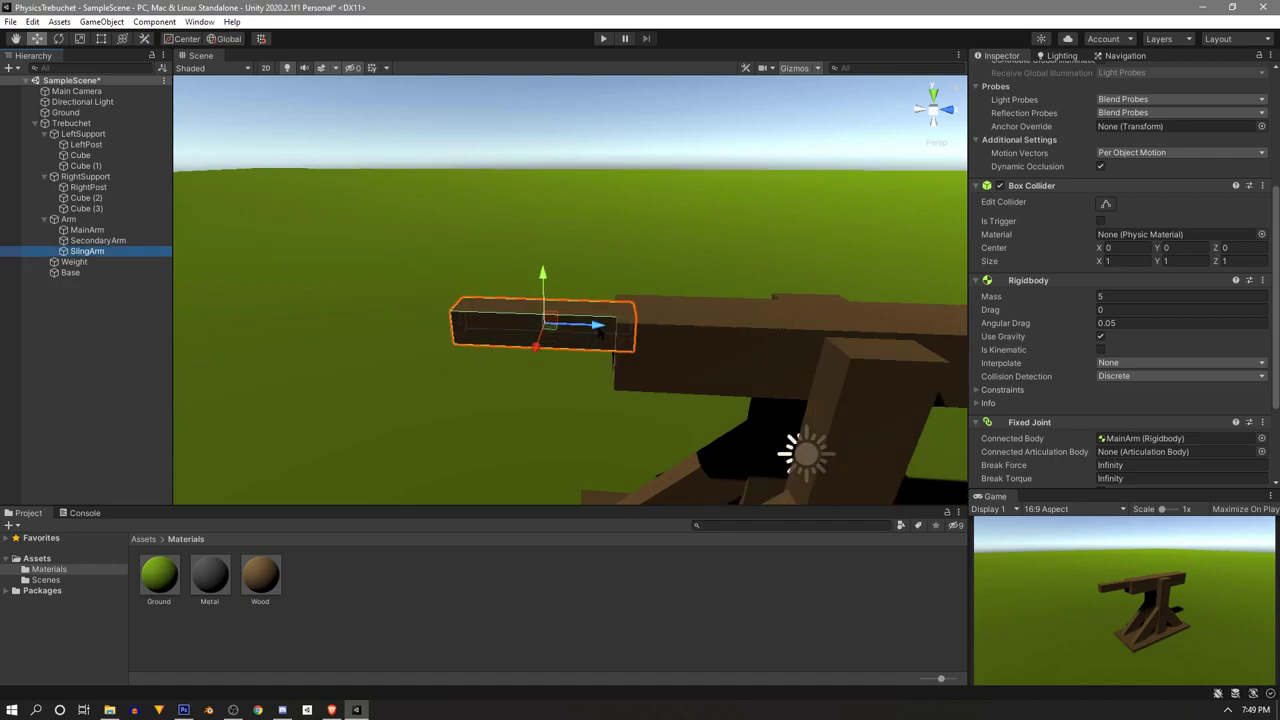
Slide SlingArm outward along Z to -6 and set its scale to X 0.25, Y 0.25, Z 1.25
drag(590, 331, 461, 320)
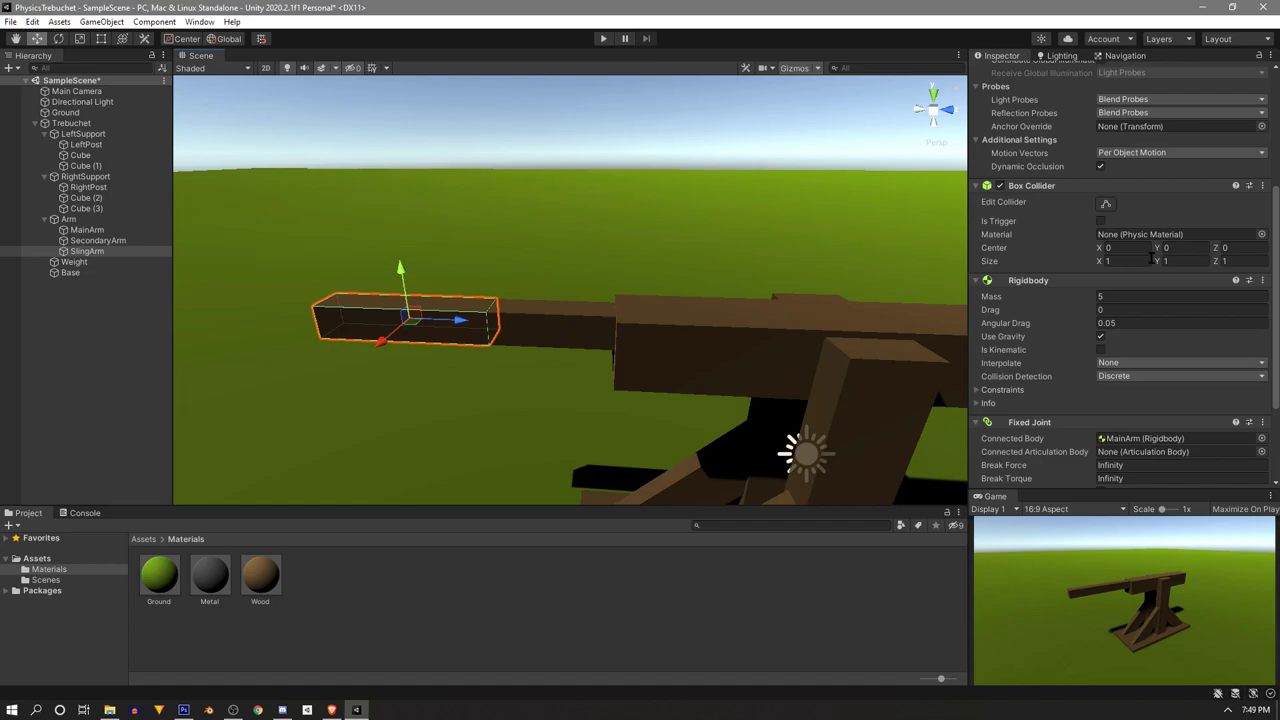
scroll(1152, 258, up, 5)
click(1125, 151)
key(BackSpace)
text(.25)
click(1181, 151)
key(BackSpace)
text(.25)
click(1245, 151)
text(1.25)
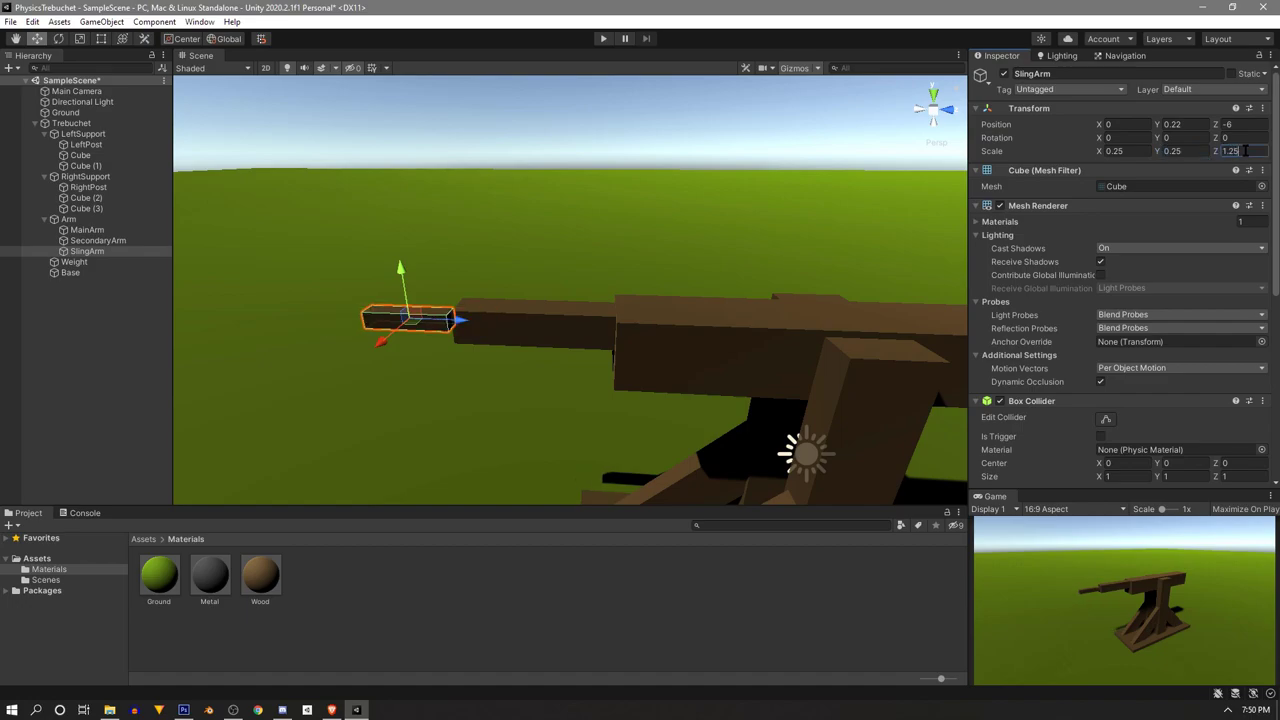
Fit SlingArm against the outer end of SecondaryArm at about Y 0.321, Z -5.807, and deselect it
right_drag(648, 284, 634, 269)
key(w)
key(a)
drag(591, 264, 593, 250)
drag(640, 304, 659, 305)
right_drag(684, 327, 751, 300)
key(w)
key(a)
drag(591, 222, 591, 232)
click(650, 170)
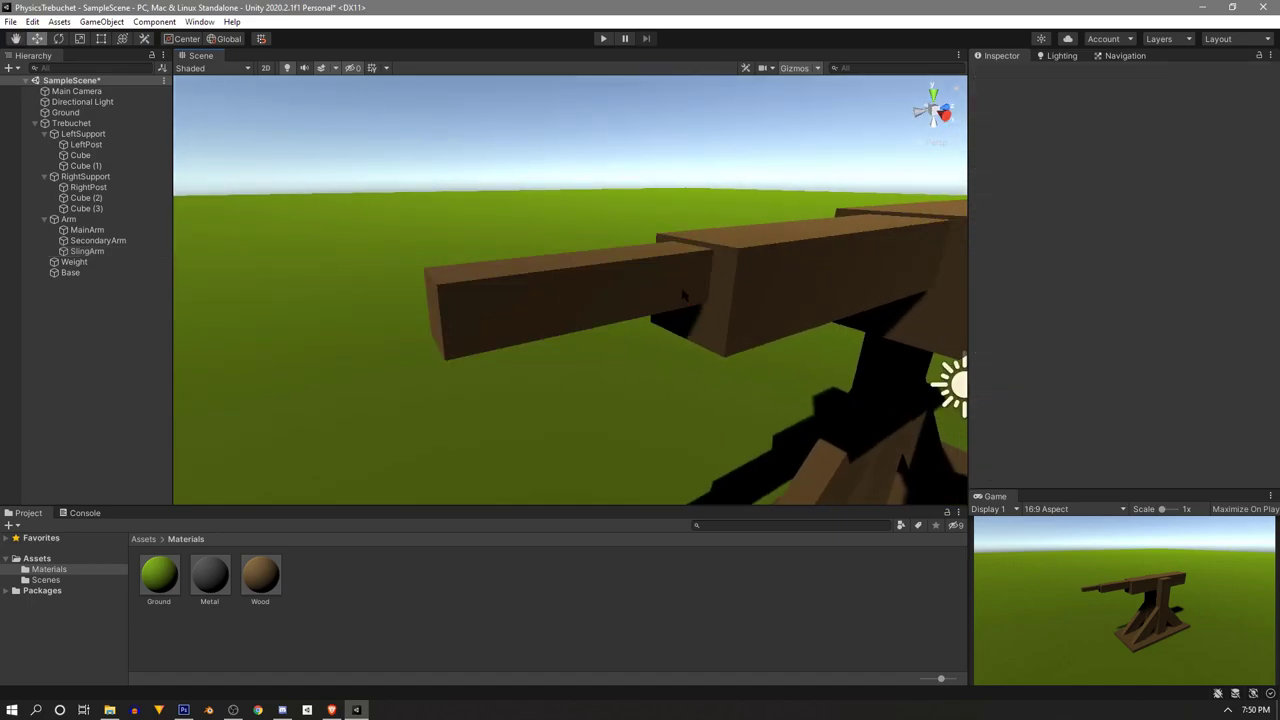
Set SecondaryArm as the connected body of SlingArm's Fixed Joint
click(87, 251)
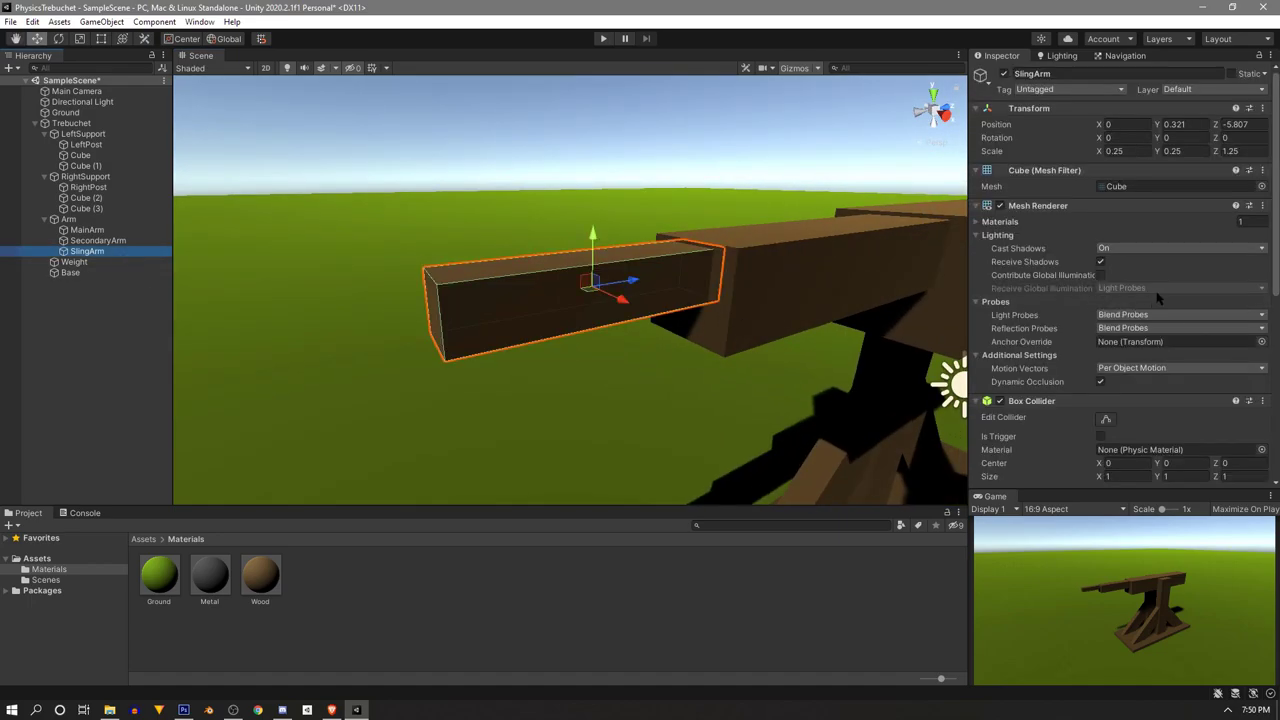
scroll(1157, 333, down, 5)
scroll(1157, 333, down, 3)
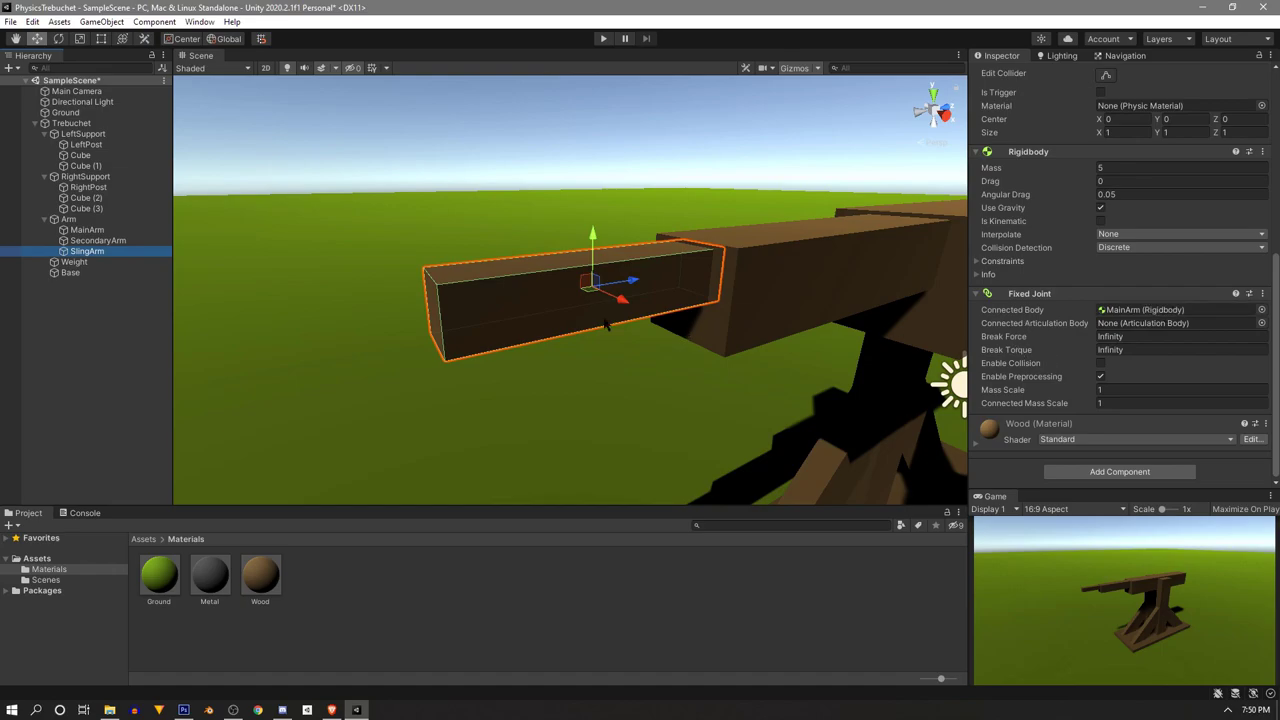
drag(98, 241, 1164, 310)
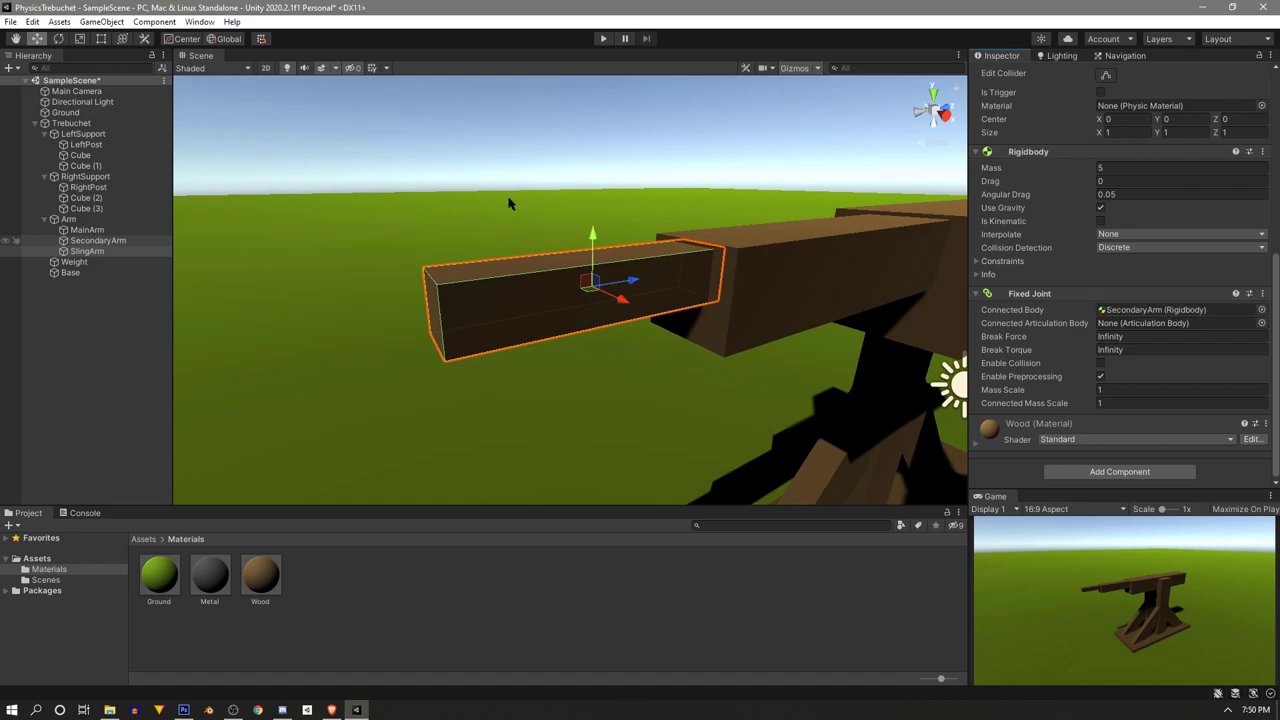
Run the scene to test how the jointed arm pieces behave on the trebuchet, and stop it
right_drag(505, 171, 657, 174)
right_drag(722, 204, 676, 186)
click(604, 40)
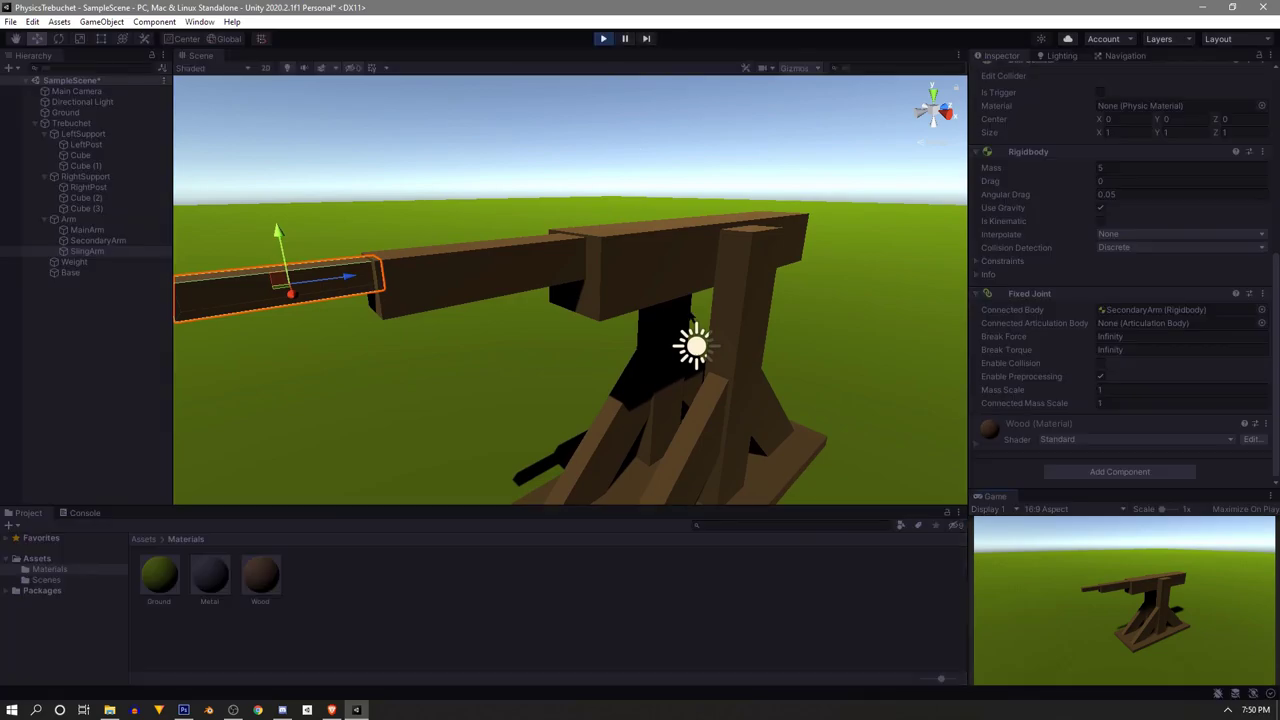
right_drag(720, 358, 666, 442)
click(602, 39)
click(603, 38)
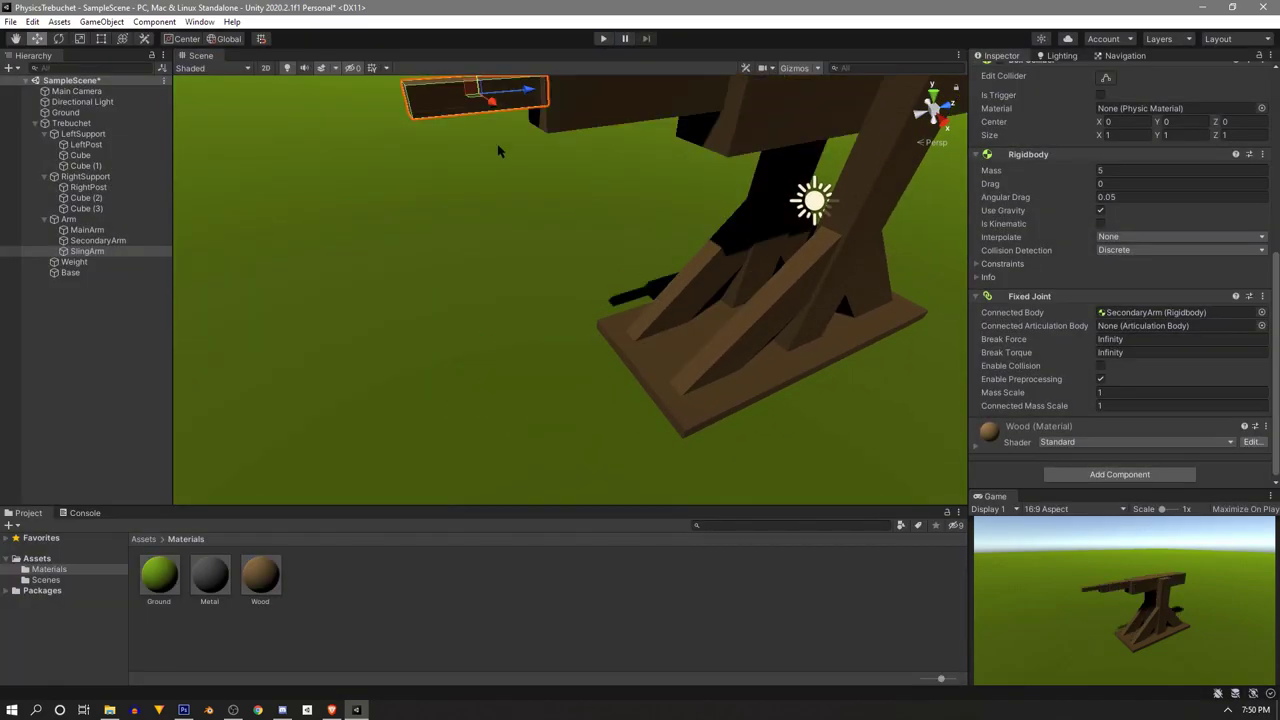
Set SlingArm's Rigidbody mass to 2.5
click(87, 251)
click(1117, 168)
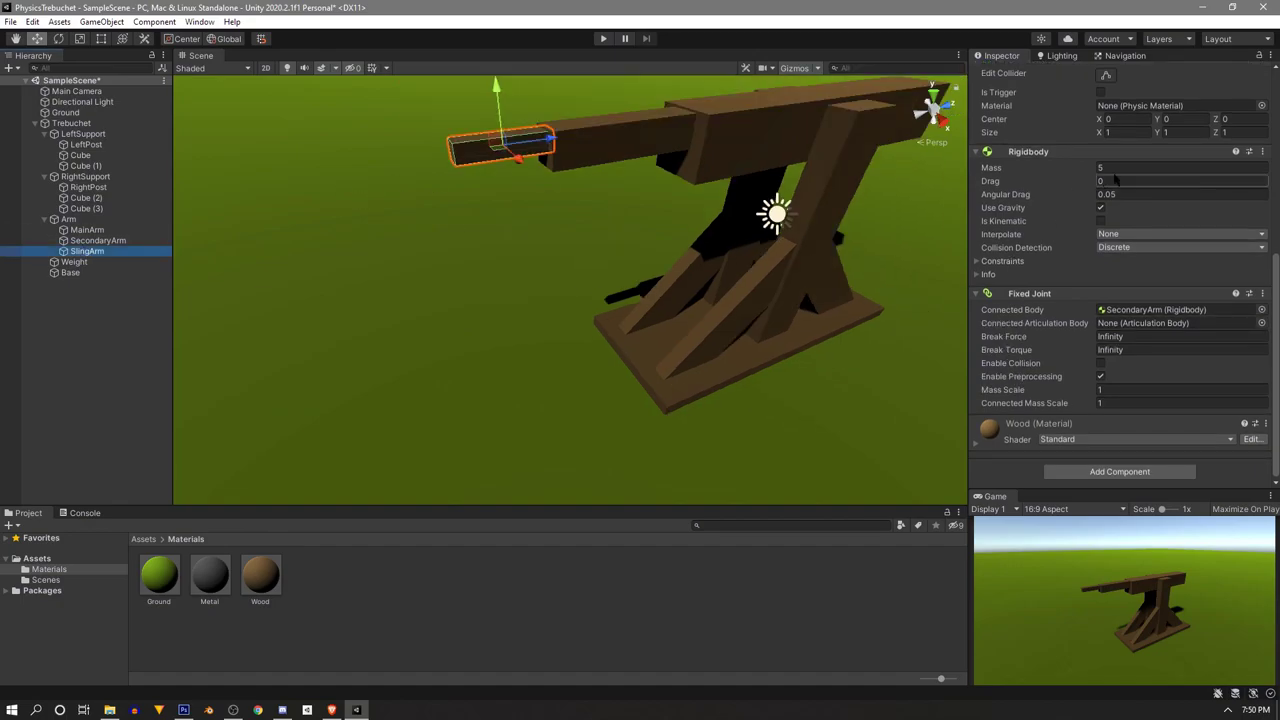
right_drag(559, 240, 614, 275)
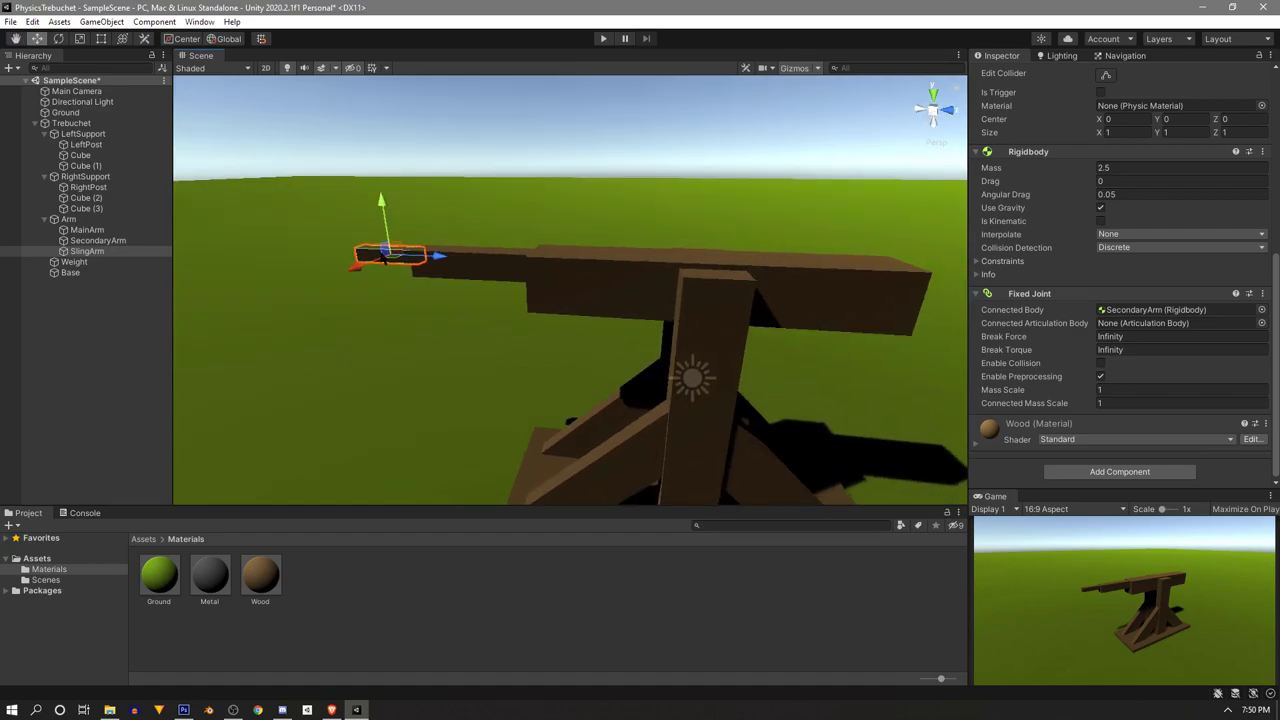
Rotate the whole Arm object about its X axis so the sling end tilts down toward the ground, and deselect it
click(68, 219)
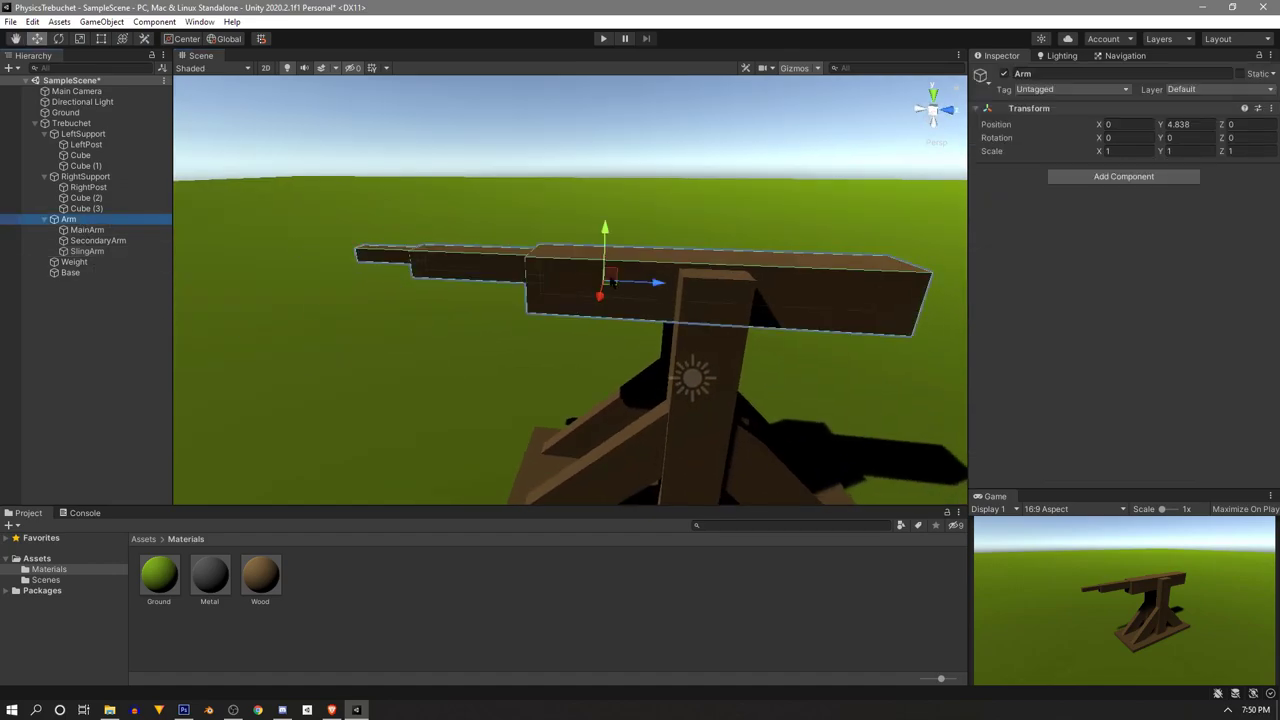
click(59, 39)
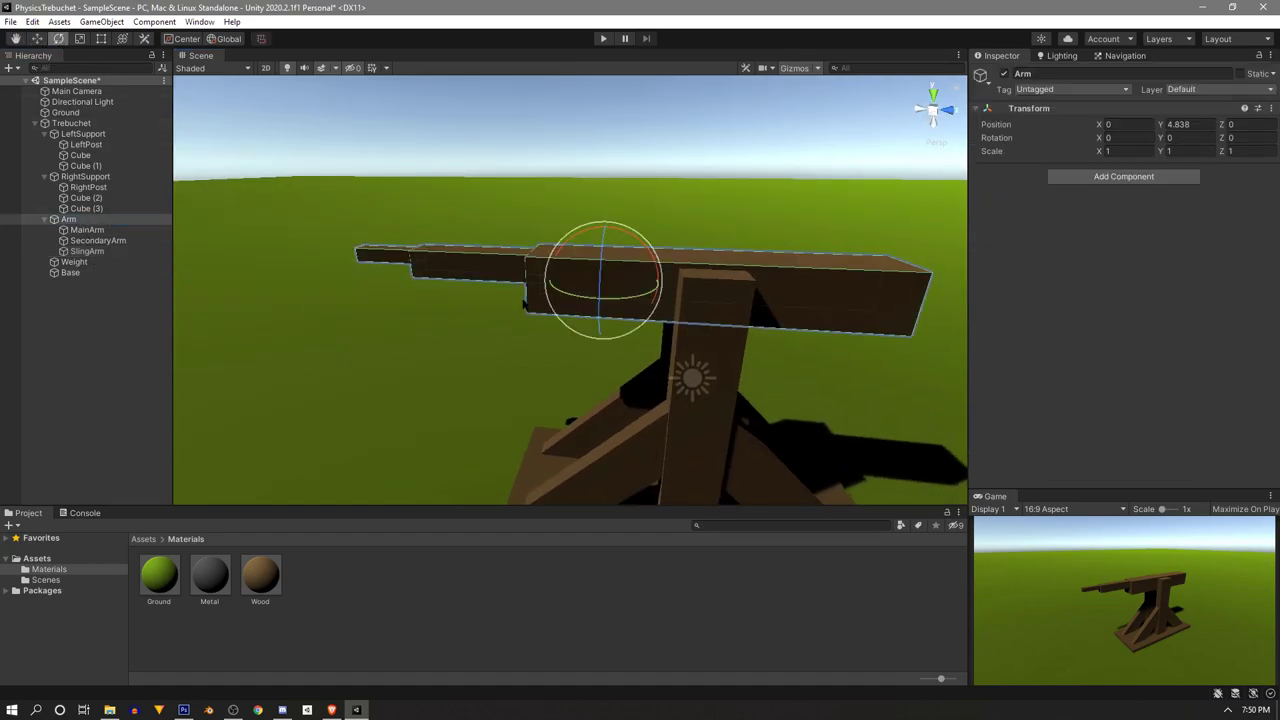
drag(583, 235, 672, 301)
key(w)
click(533, 305)
right_drag(672, 301, 674, 319)
right_drag(533, 305, 568, 325)
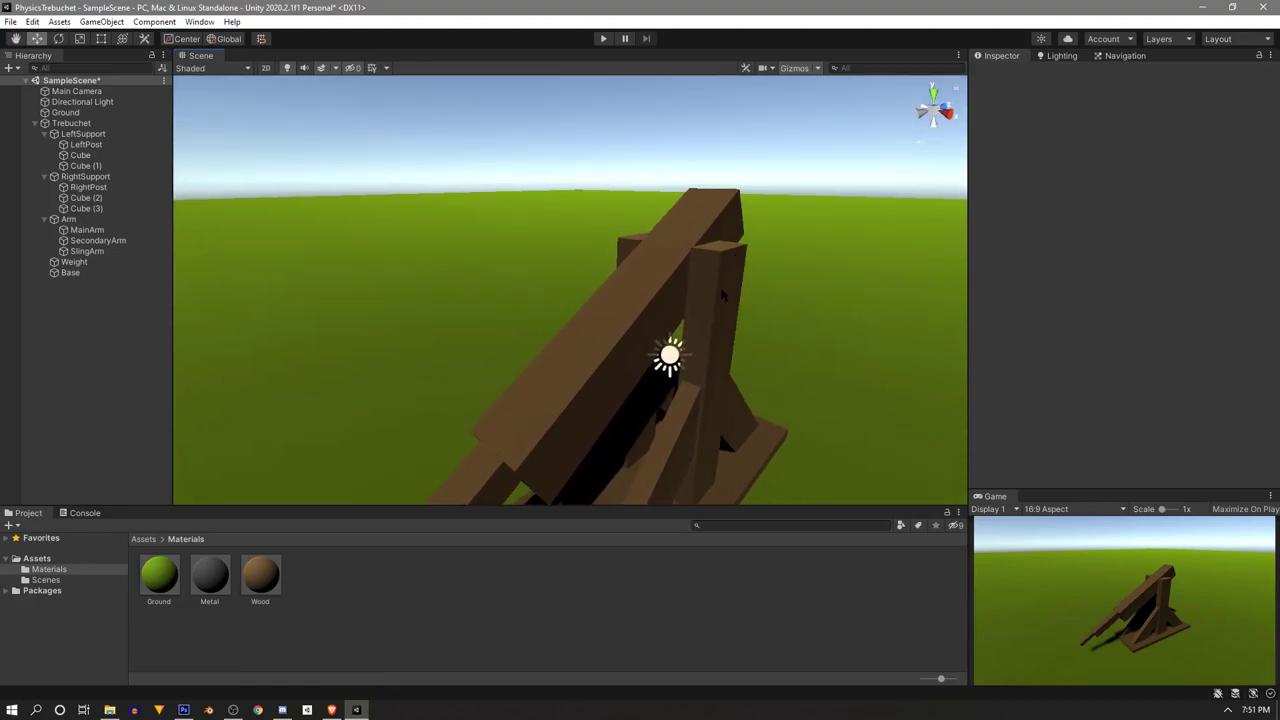
Add a Hinge Joint component to LeftPost
click(96, 146)
scroll(1249, 433, down, 5)
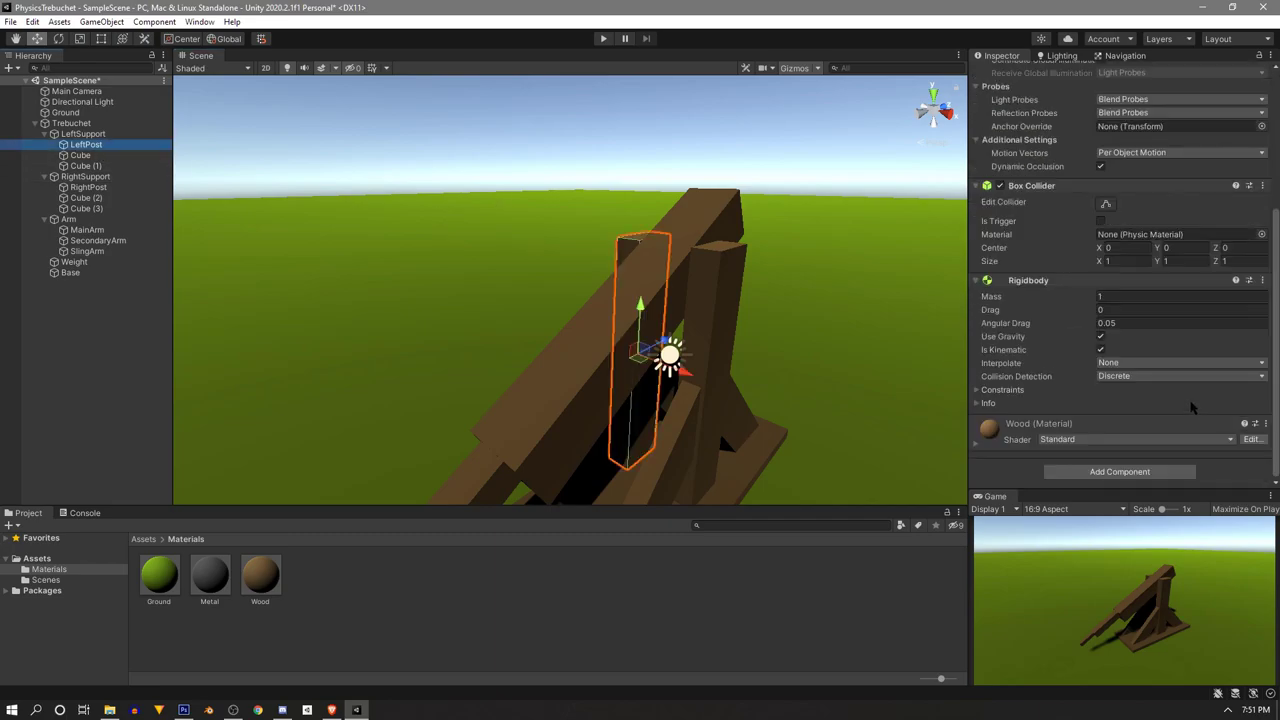
click(1091, 472)
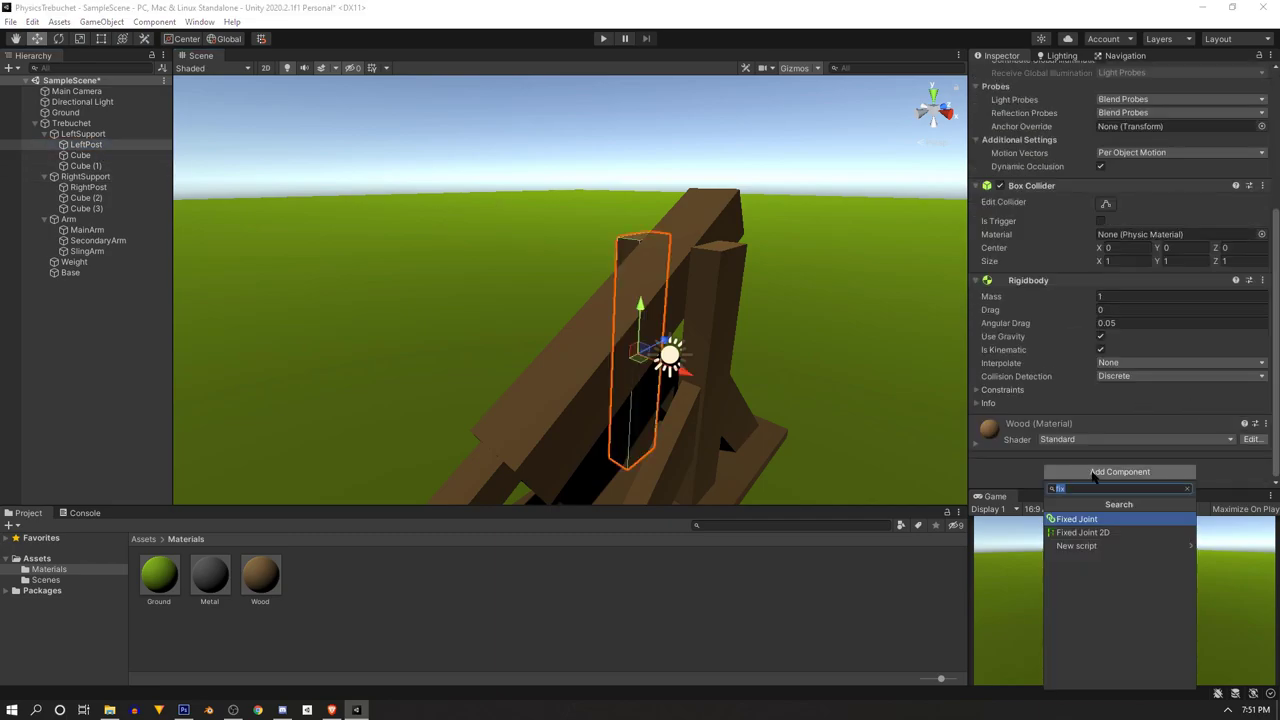
text(hing)
key(Return)
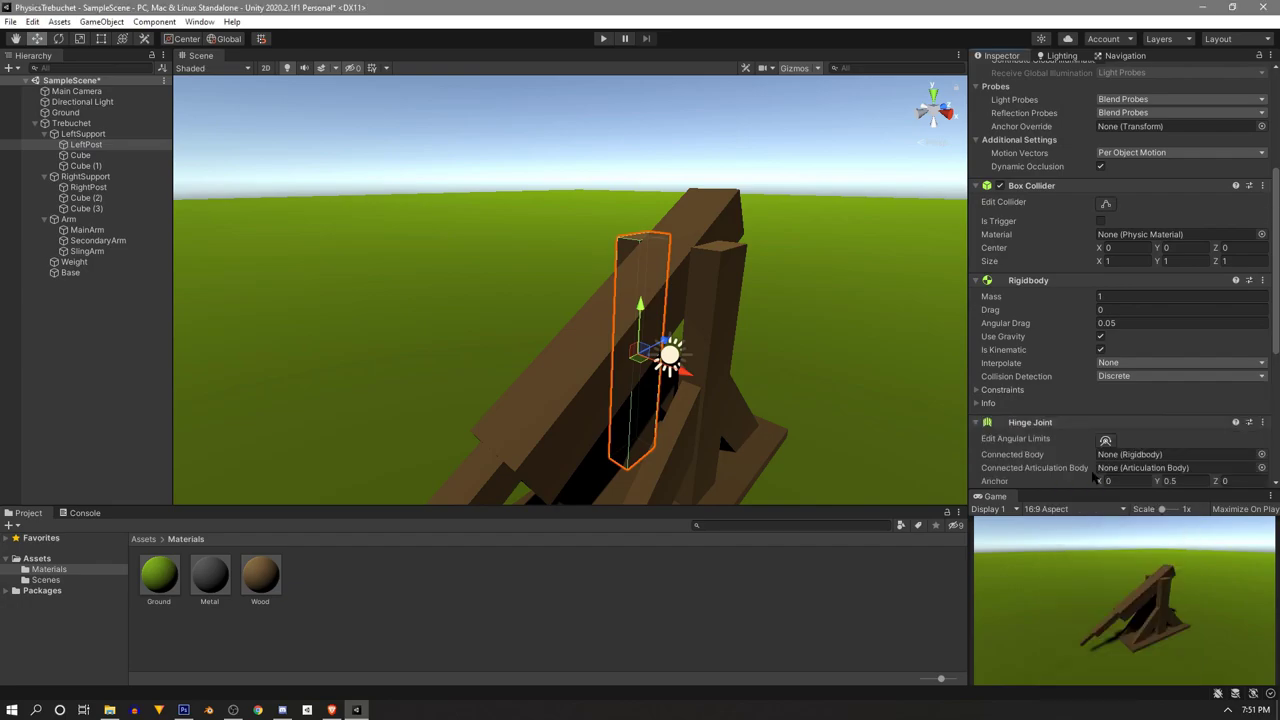
Add a Hinge Joint component to RightPost
key(w)
right_drag(594, 274, 855, 349)
right_drag(617, 277, 530, 343)
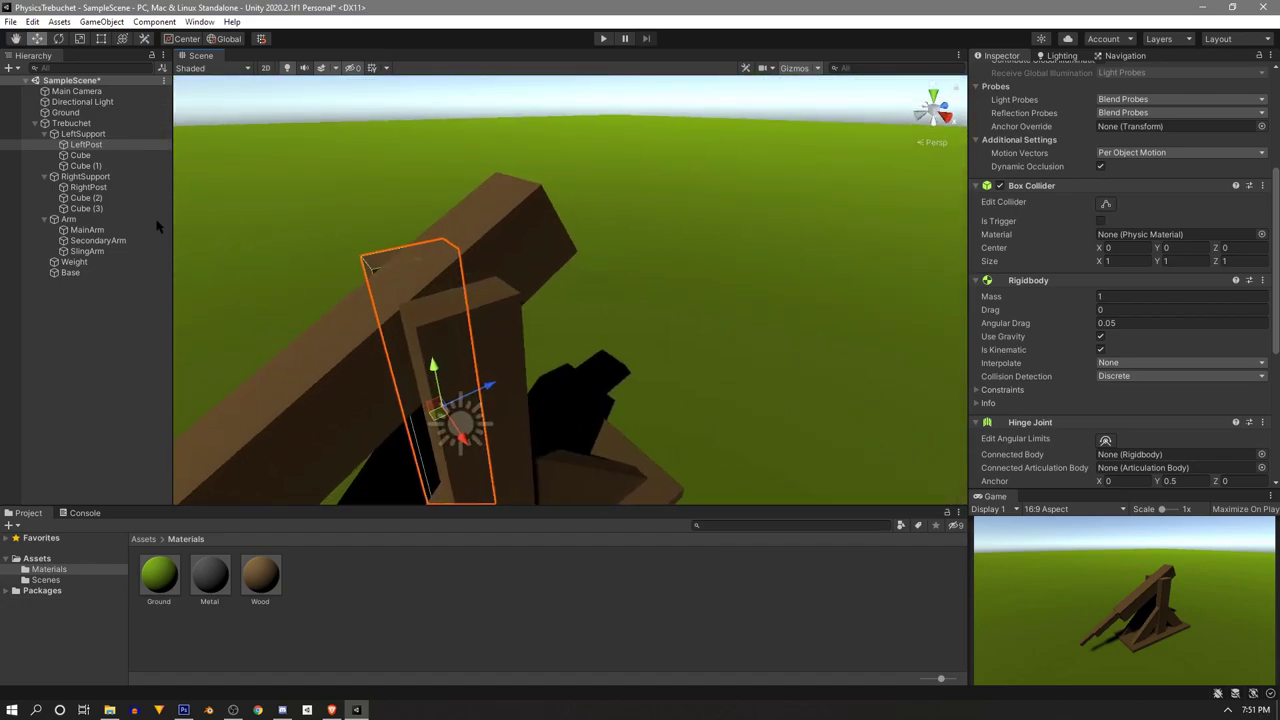
click(88, 187)
right_drag(430, 380, 455, 388)
click(1120, 471)
text(hinge)
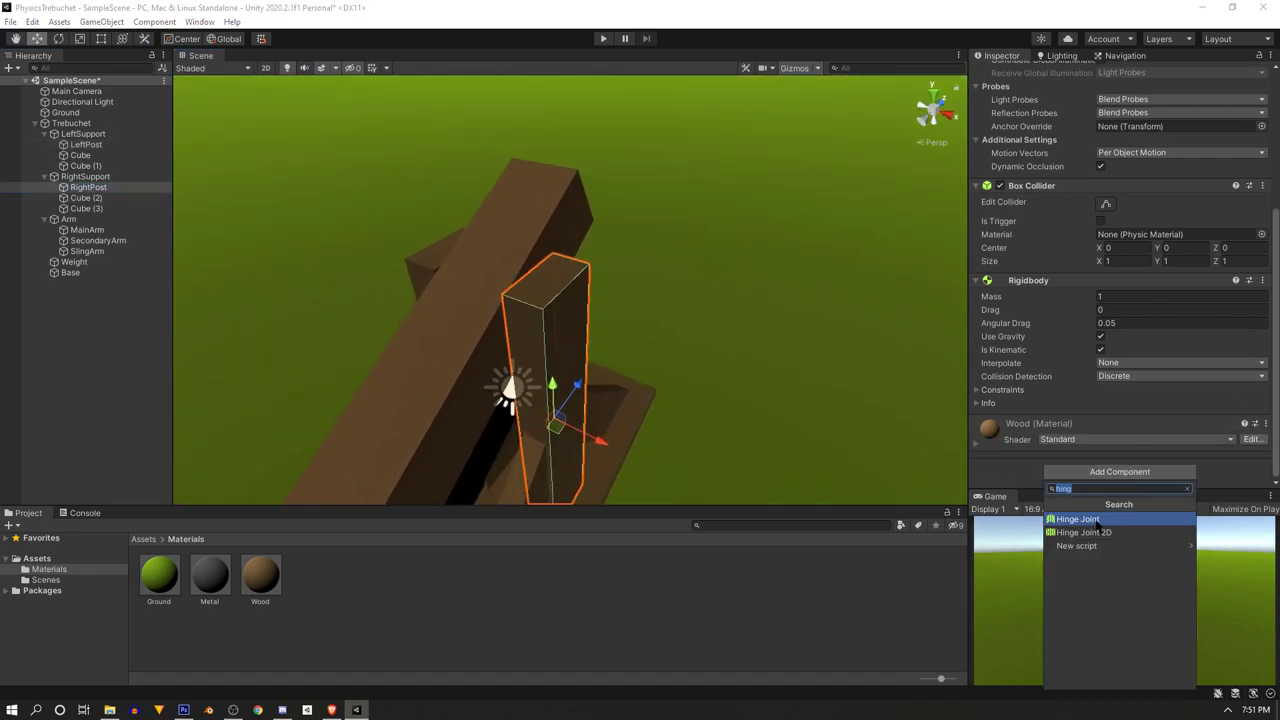
key(Return)
Set the anchor Y of RightPost's Hinge Joint to 0.45
right_drag(728, 257, 646, 314)
scroll(1149, 388, down, 5)
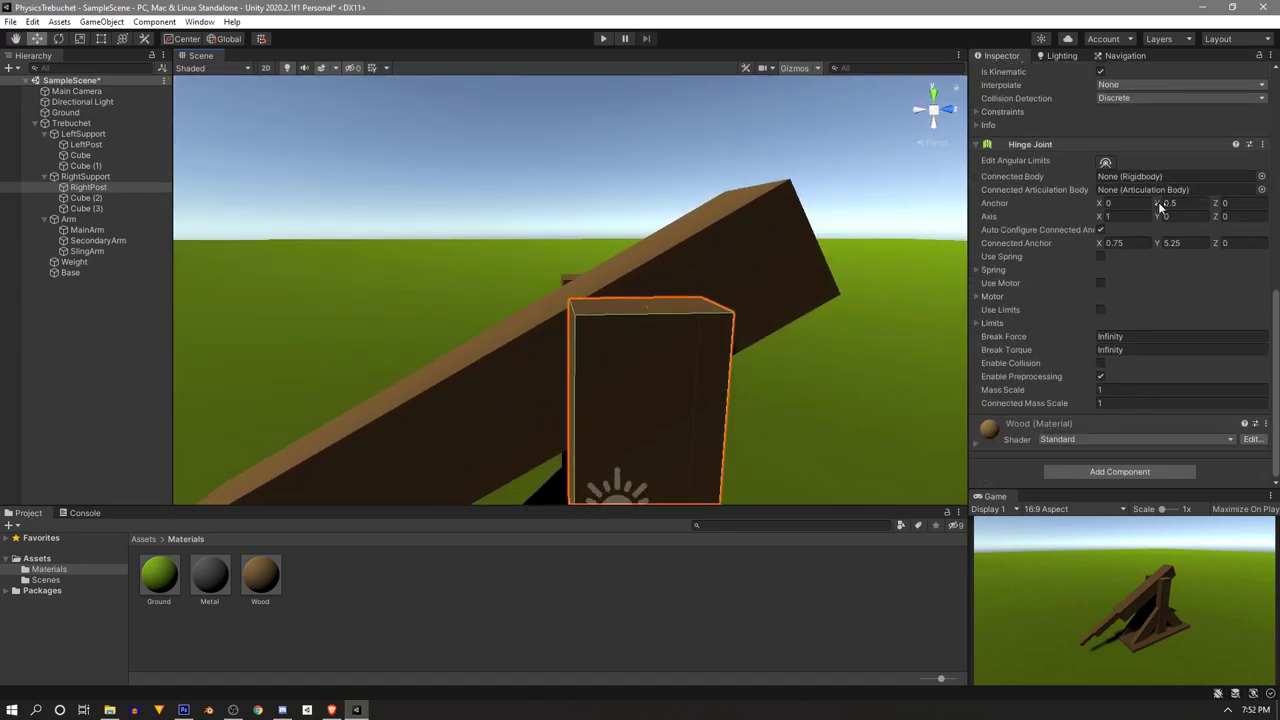
drag(1158, 204, 1159, 200)
click(1204, 204)
right_drag(784, 296, 785, 341)
click(1188, 203)
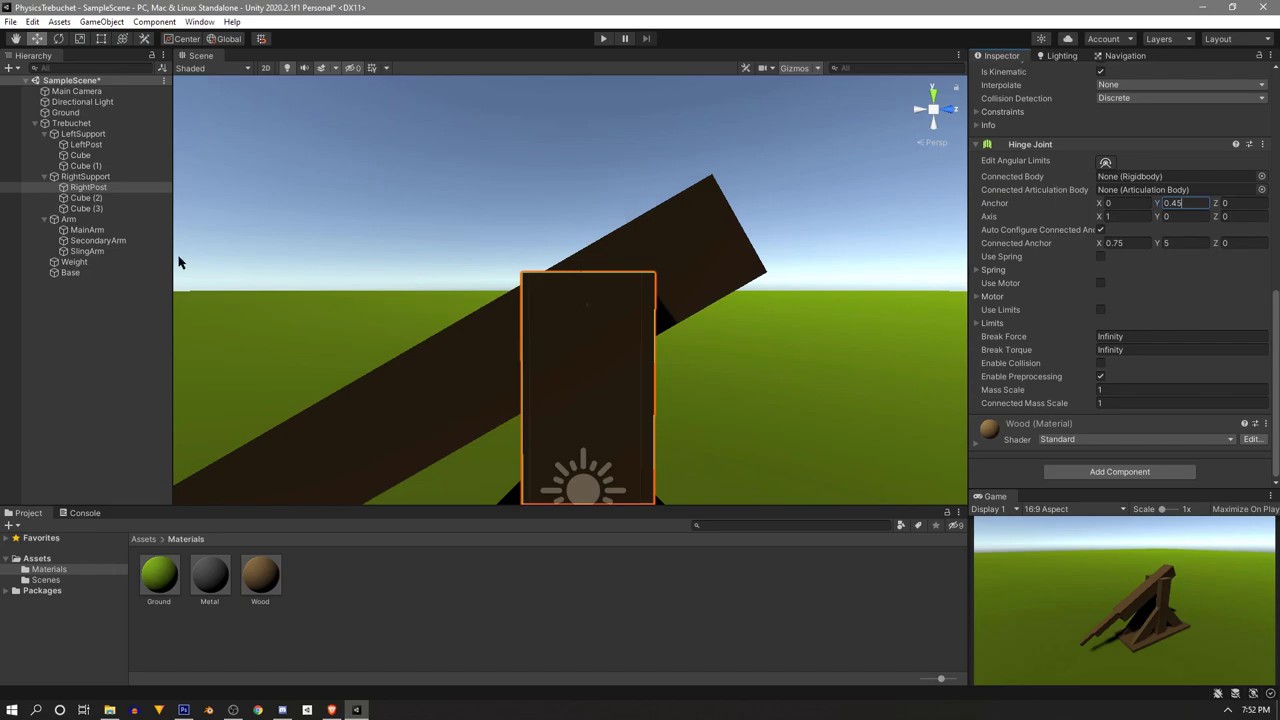
Set the anchor Y of LeftPost's Hinge Joint to 0.45 and check the anchor's placement on the post
click(85, 134)
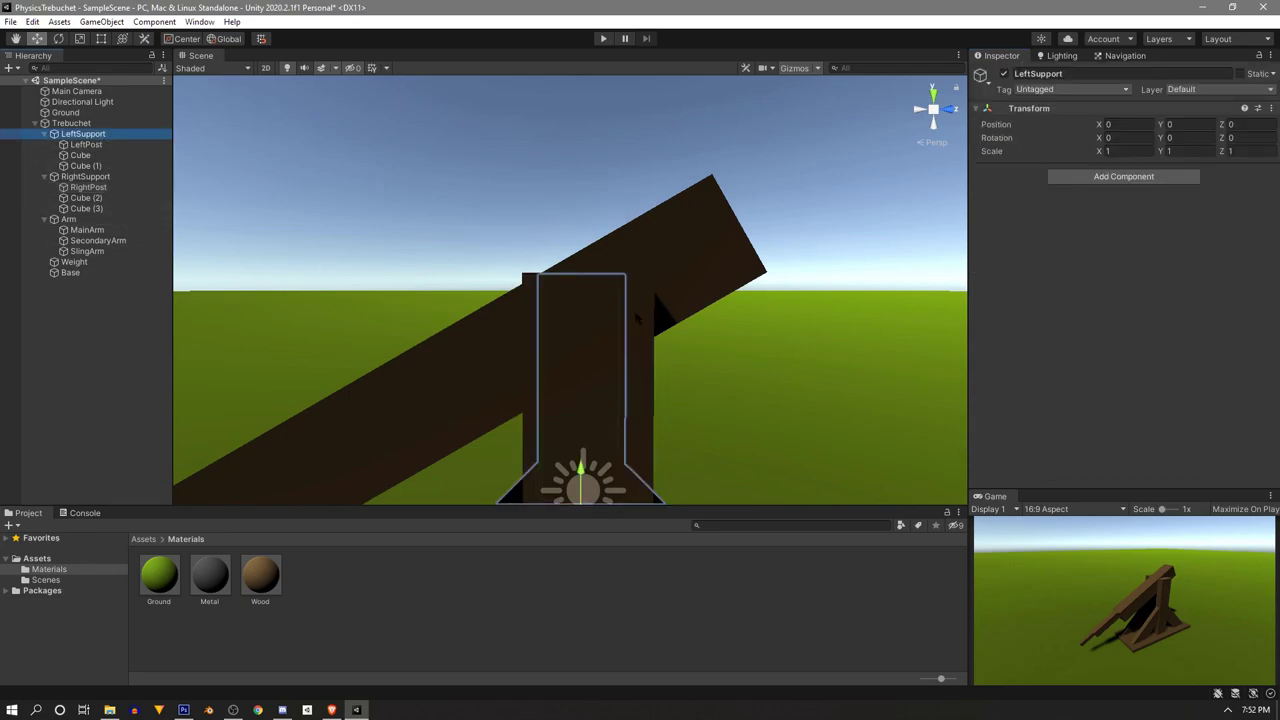
key(f)
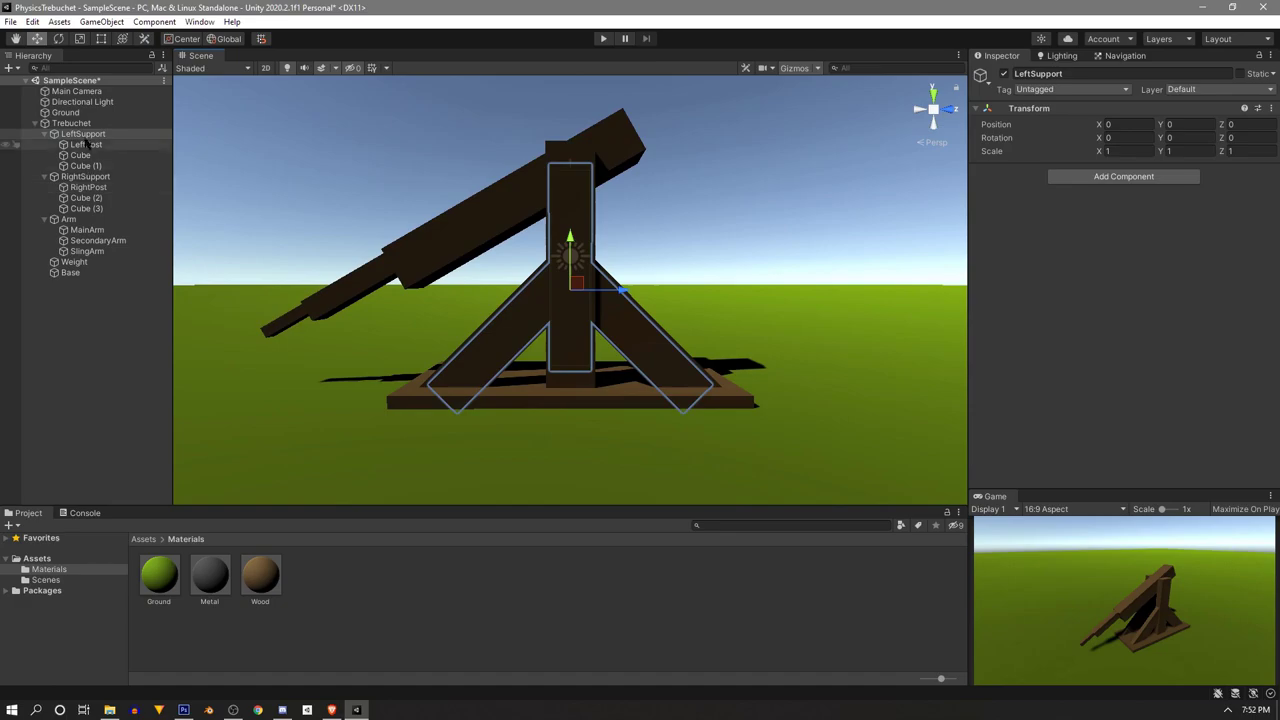
click(86, 144)
key(f)
key(d)
right_drag(719, 213, 330, 180)
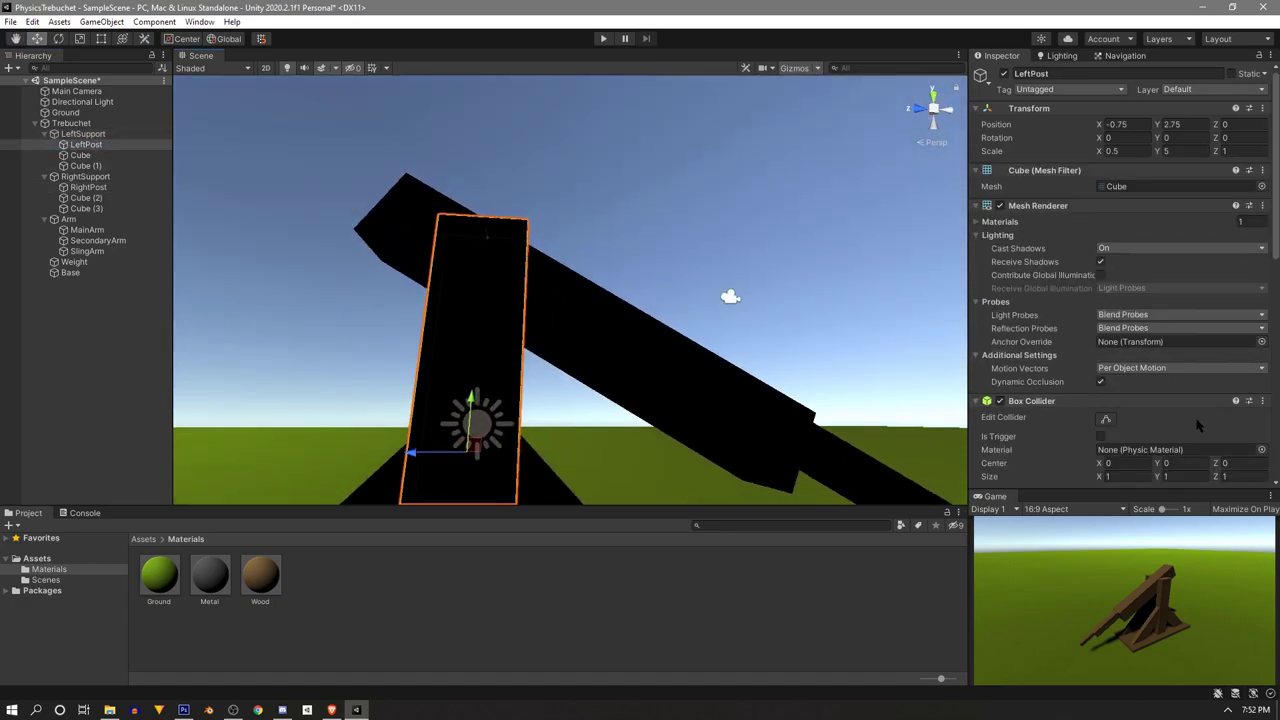
scroll(1197, 425, down, 5)
click(1188, 336)
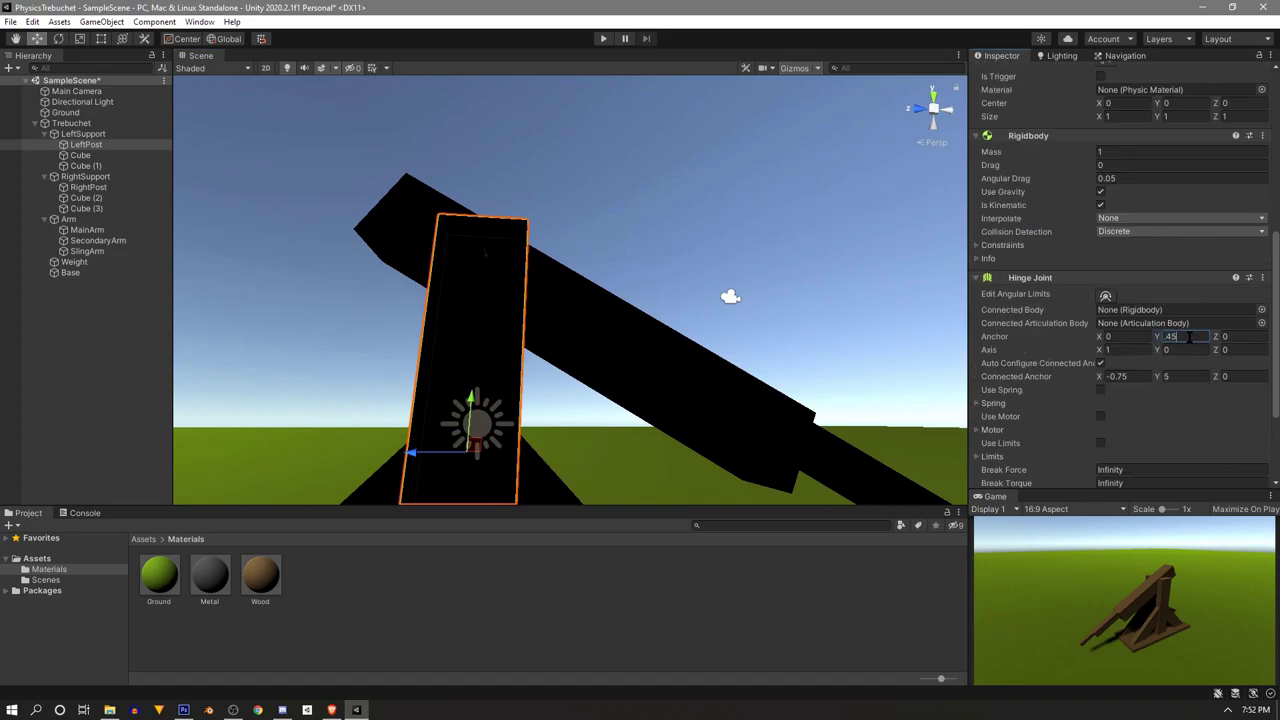
right_drag(712, 293, 294, 363)
key(w)
key(s)
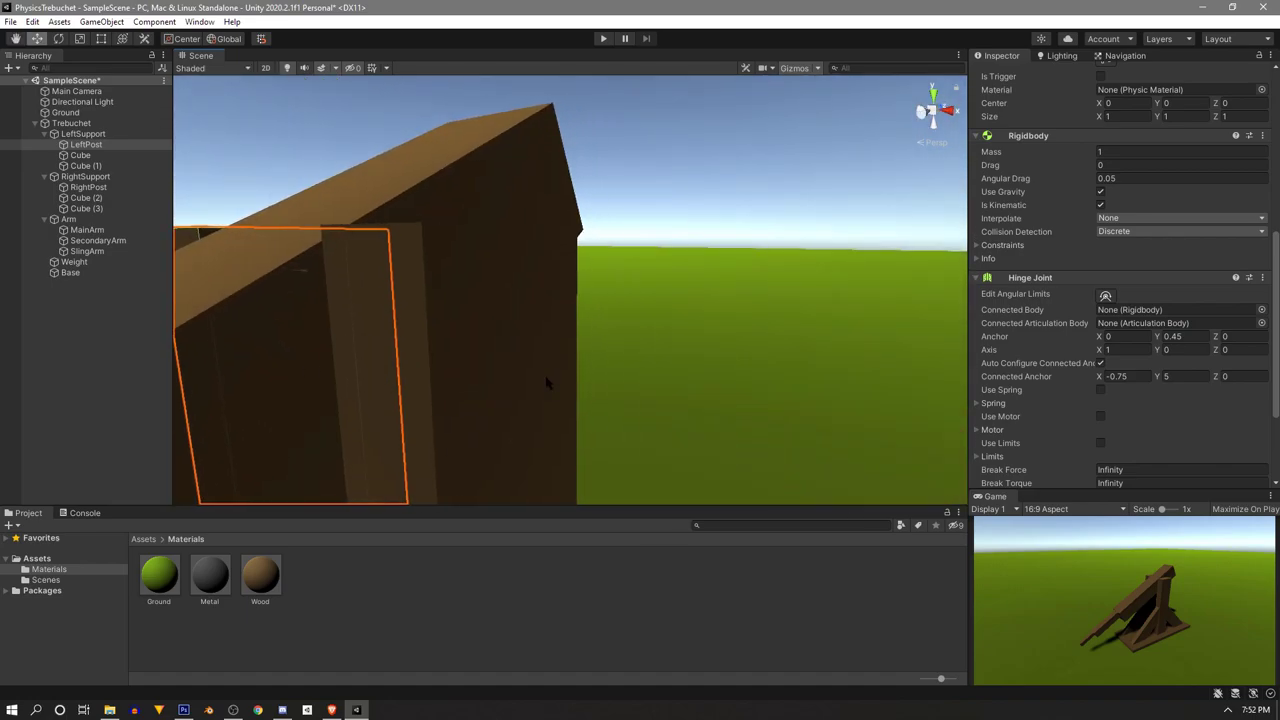
Assign MainArm as the Connected Body of the Hinge Joints on both LeftPost and RightPost
click(528, 368)
right_drag(495, 368, 553, 356)
key(s)
scroll(1143, 413, down, 3)
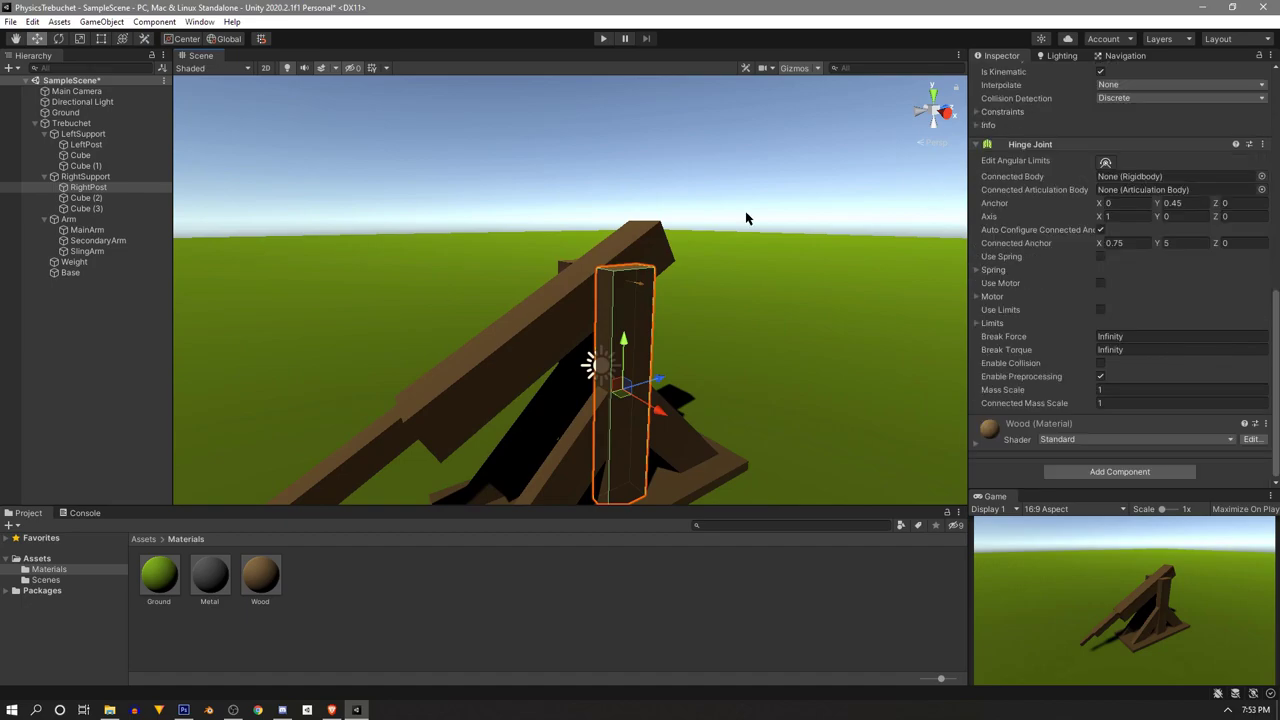
click(85, 230)
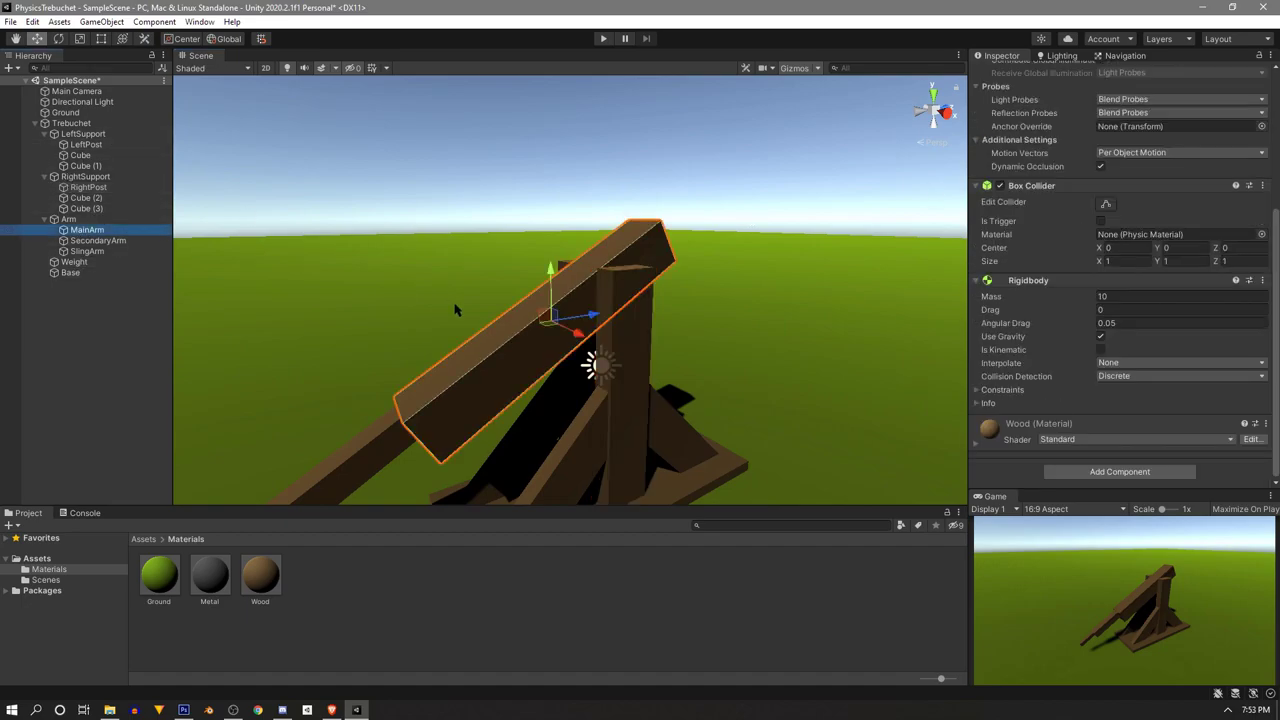
click(86, 145)
drag(84, 234, 1150, 455)
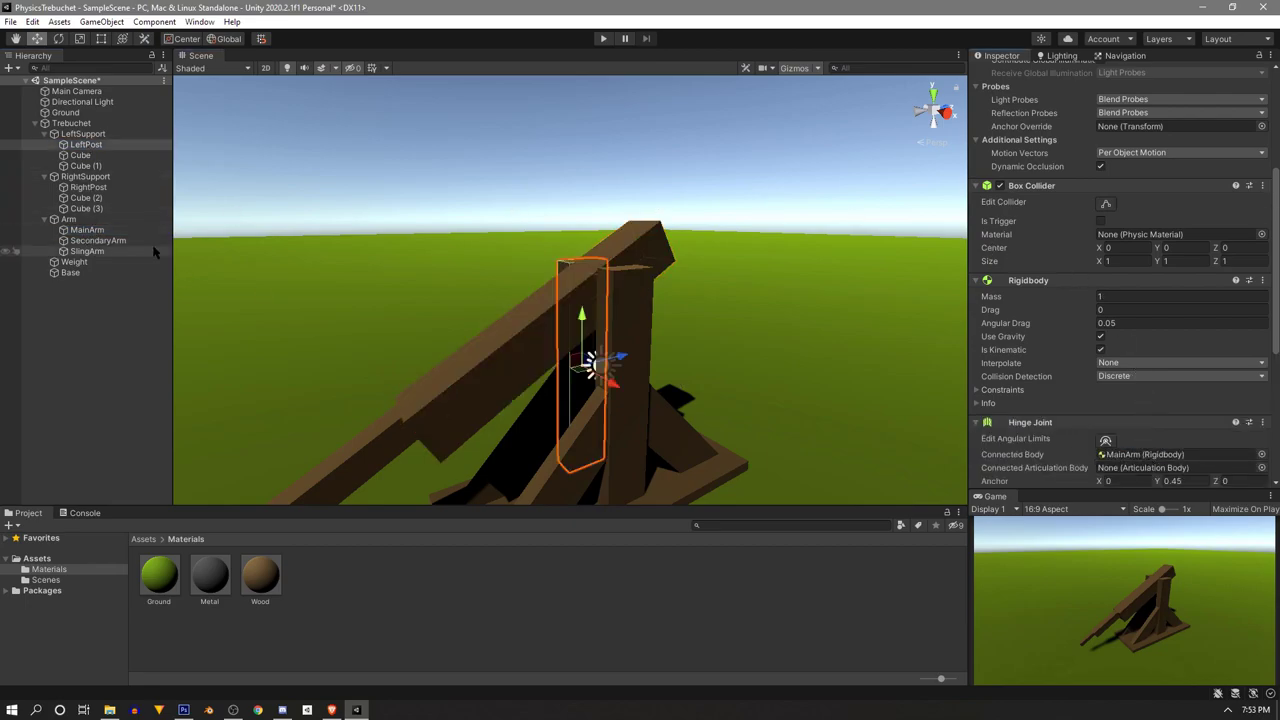
click(87, 188)
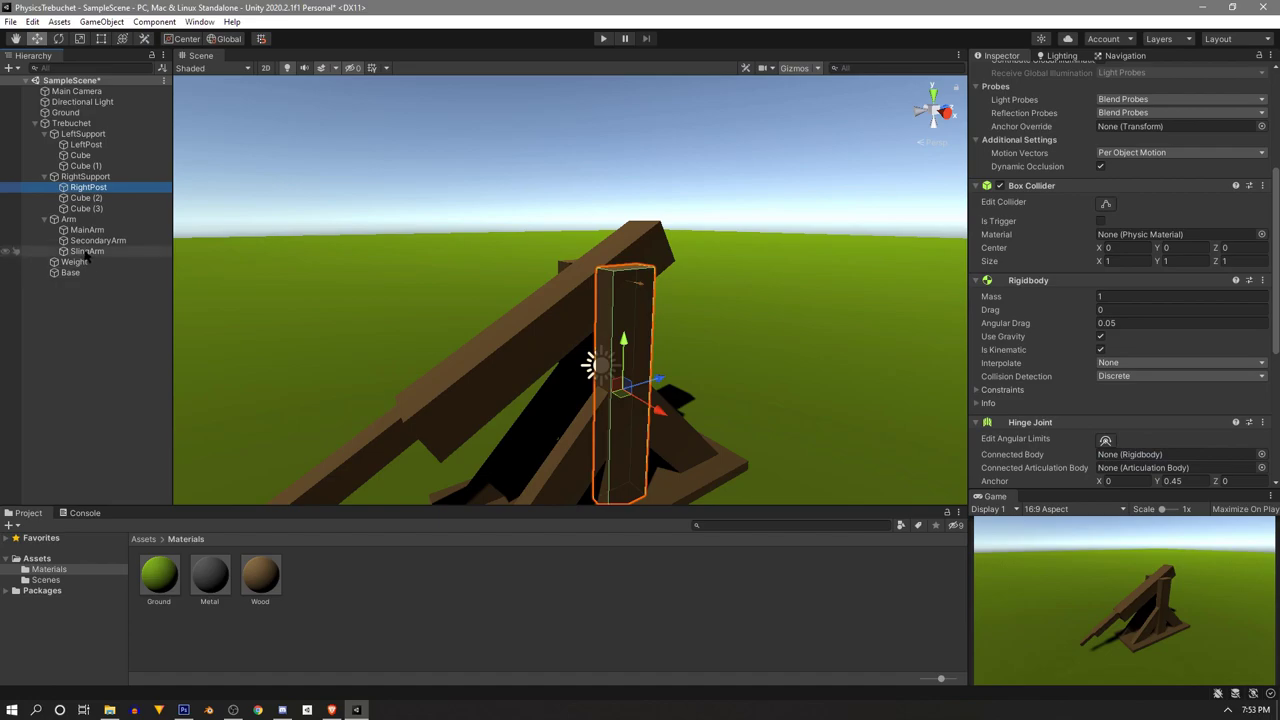
drag(86, 230, 1142, 458)
Run the scene to test how the arm pivots on the support posts, and stop it
key(ctrl+p)
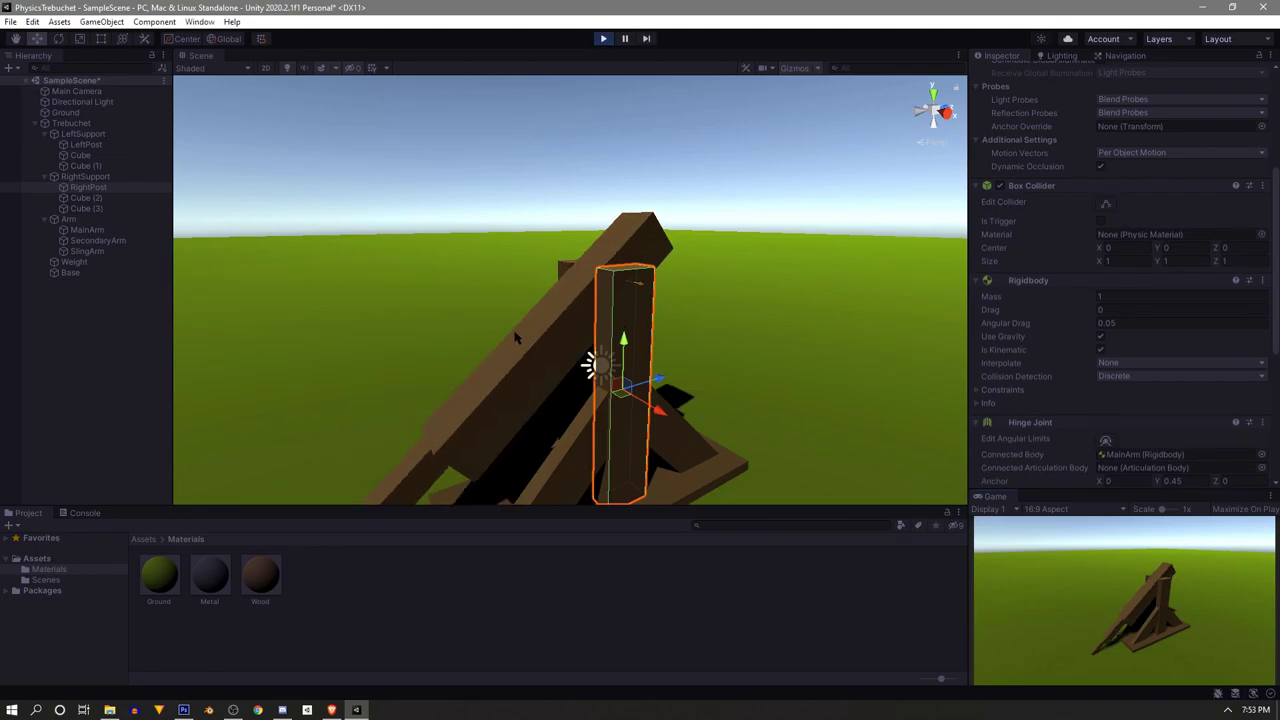
click(603, 39)
right_drag(476, 257, 319, 260)
right_drag(320, 130, 295, 145)
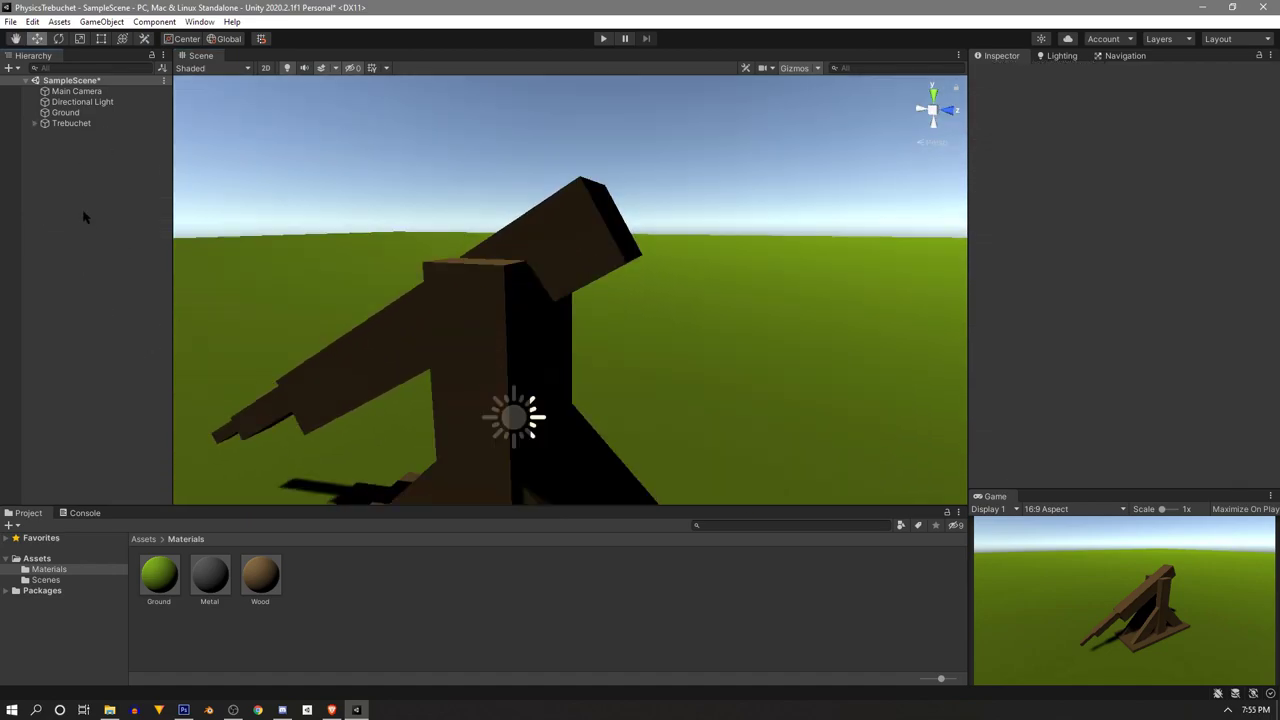
Create a new cube at the top level of the scene and reset its position to the origin
right_click(90, 193)
mouse_move(171, 363)
click(251, 363)
right_click(1200, 121)
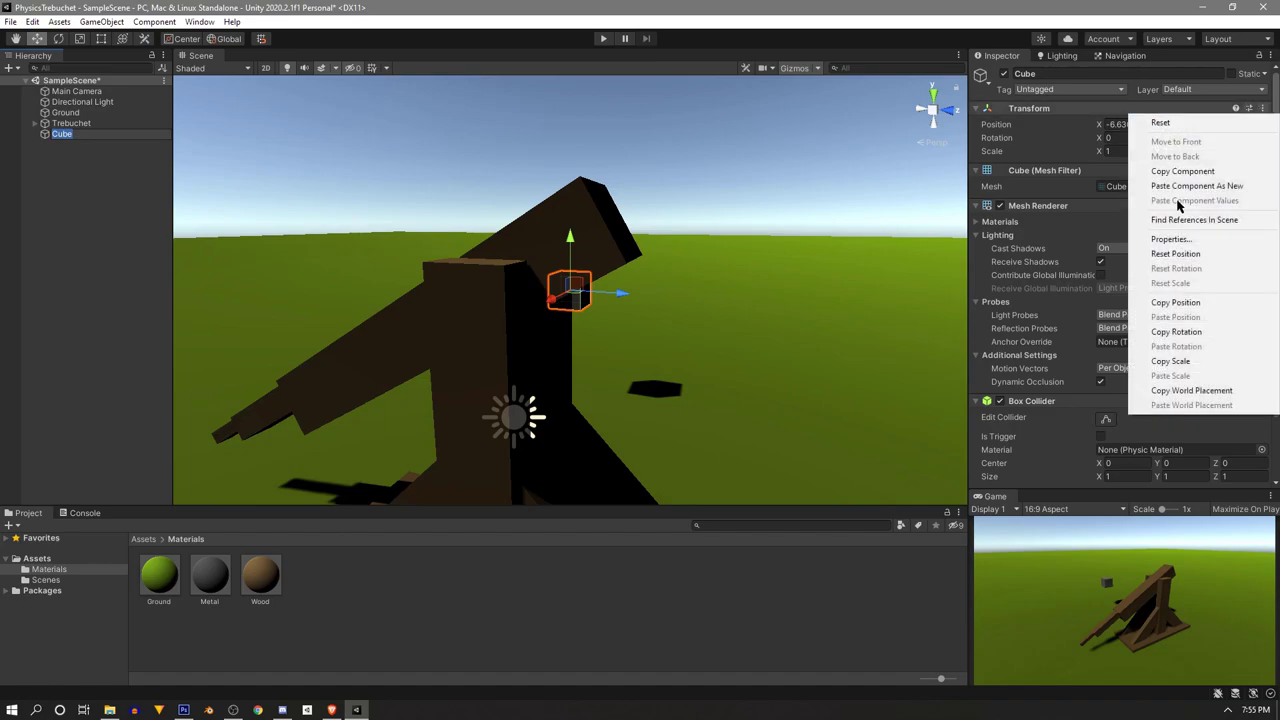
click(1100, 124)
key(f)
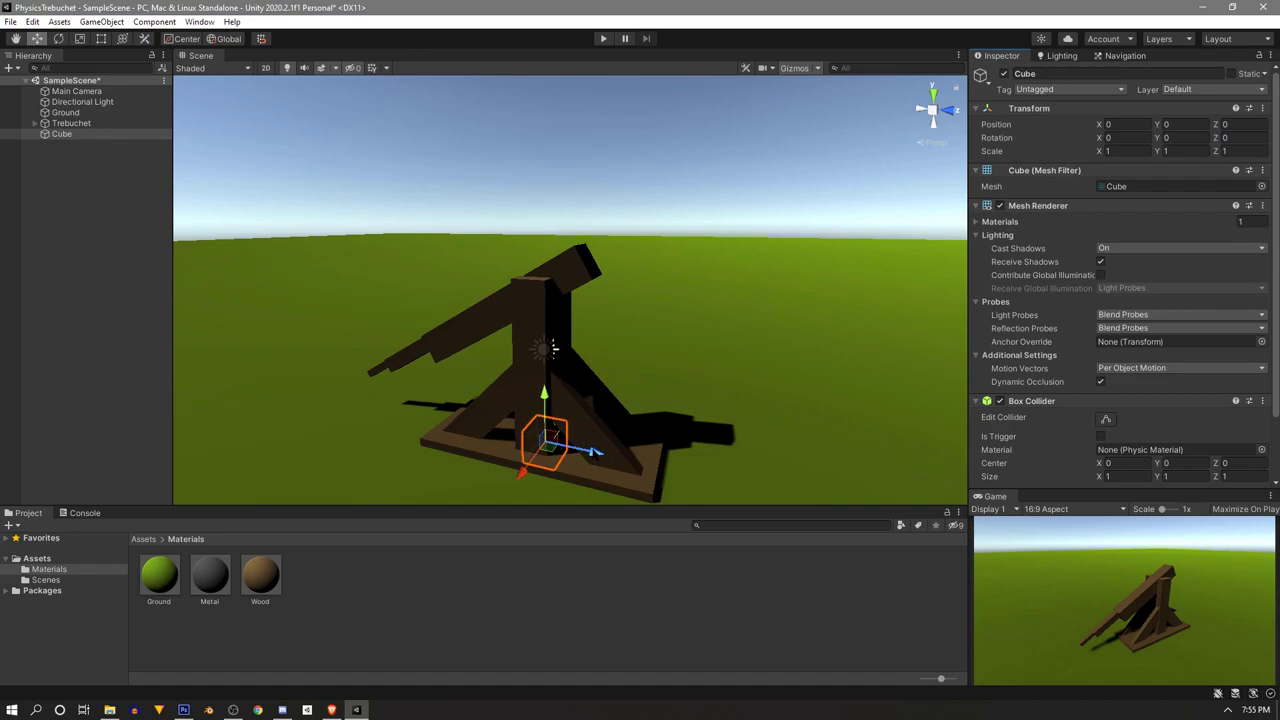
Move the cube to about Y 3.864 and Z 1.5, just below the short end of the arm
drag(594, 452, 633, 461)
drag(583, 402, 583, 272)
drag(634, 326, 331, 348)
right_drag(331, 348, 357, 348)
key(s)
right_drag(664, 365, 464, 468)
key(d)
Apply the Metal material to the new cube and rename the cube Weight
drag(222, 579, 614, 324)
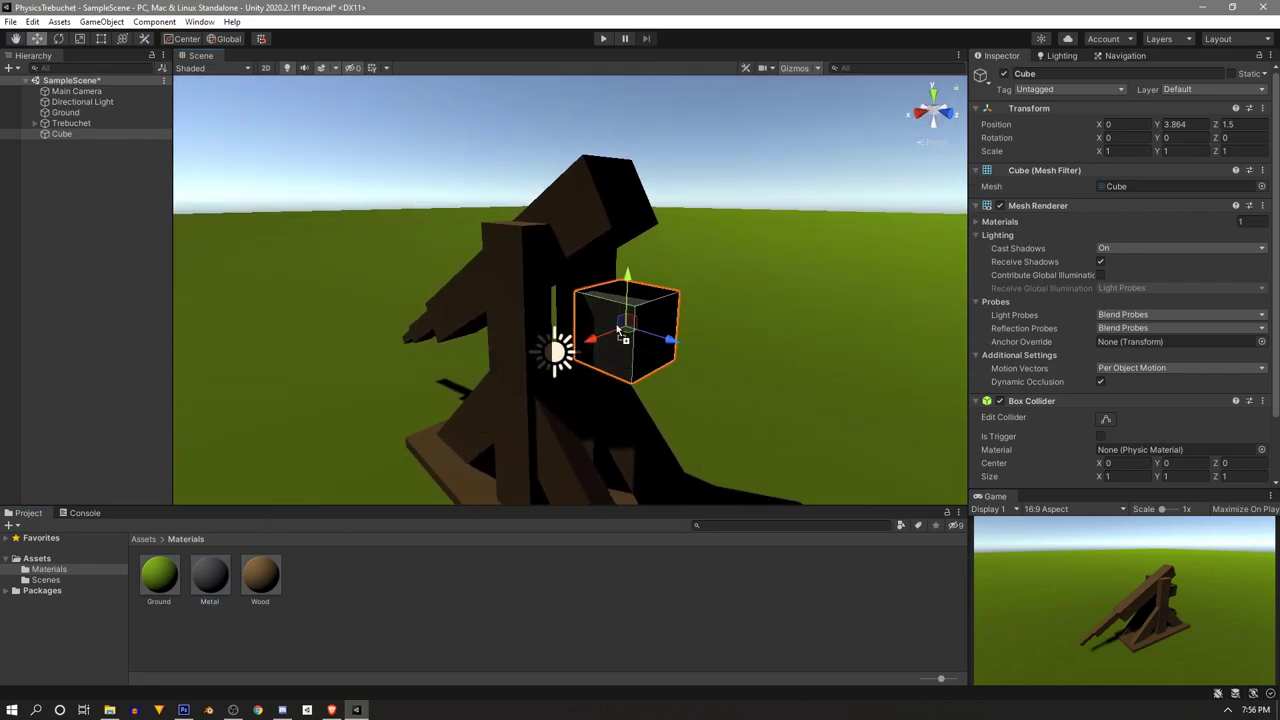
click(811, 138)
alt+drag(720, 206, 560, 290)
click(70, 135)
click(1056, 75)
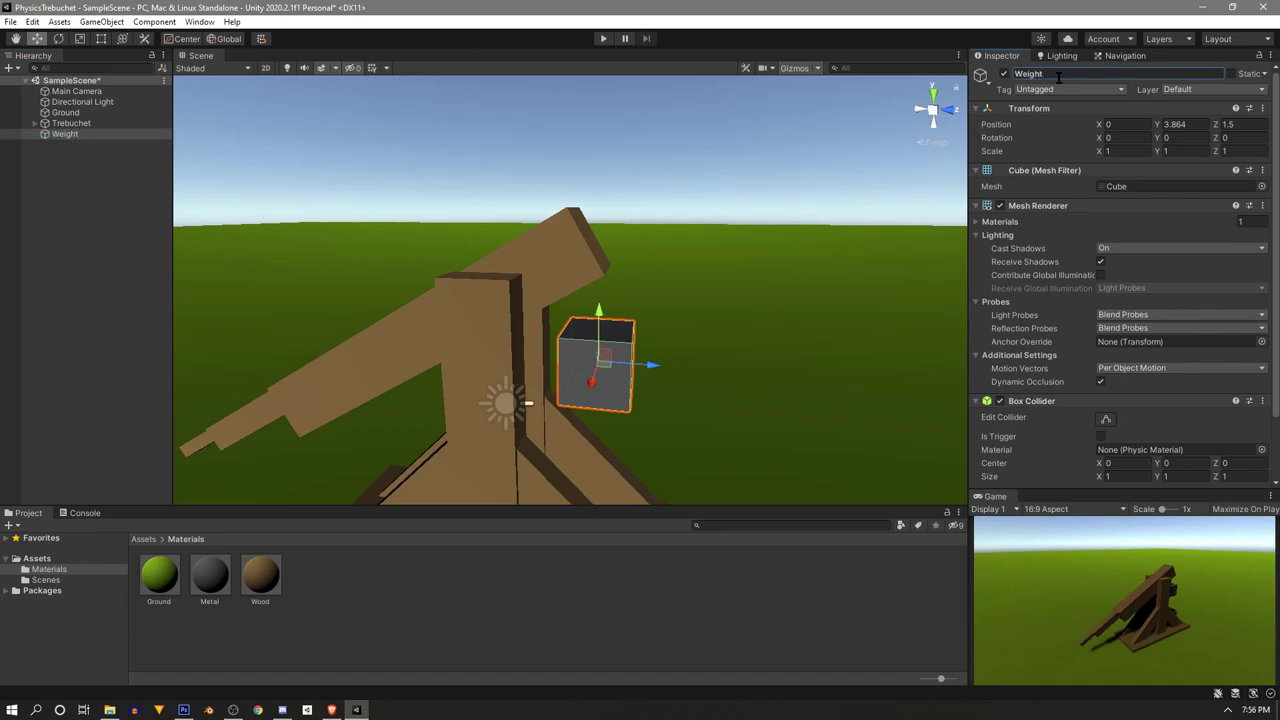
Add a Rigidbody component to the metal Weight cube and set its mass to 100
scroll(1063, 355, down, 3)
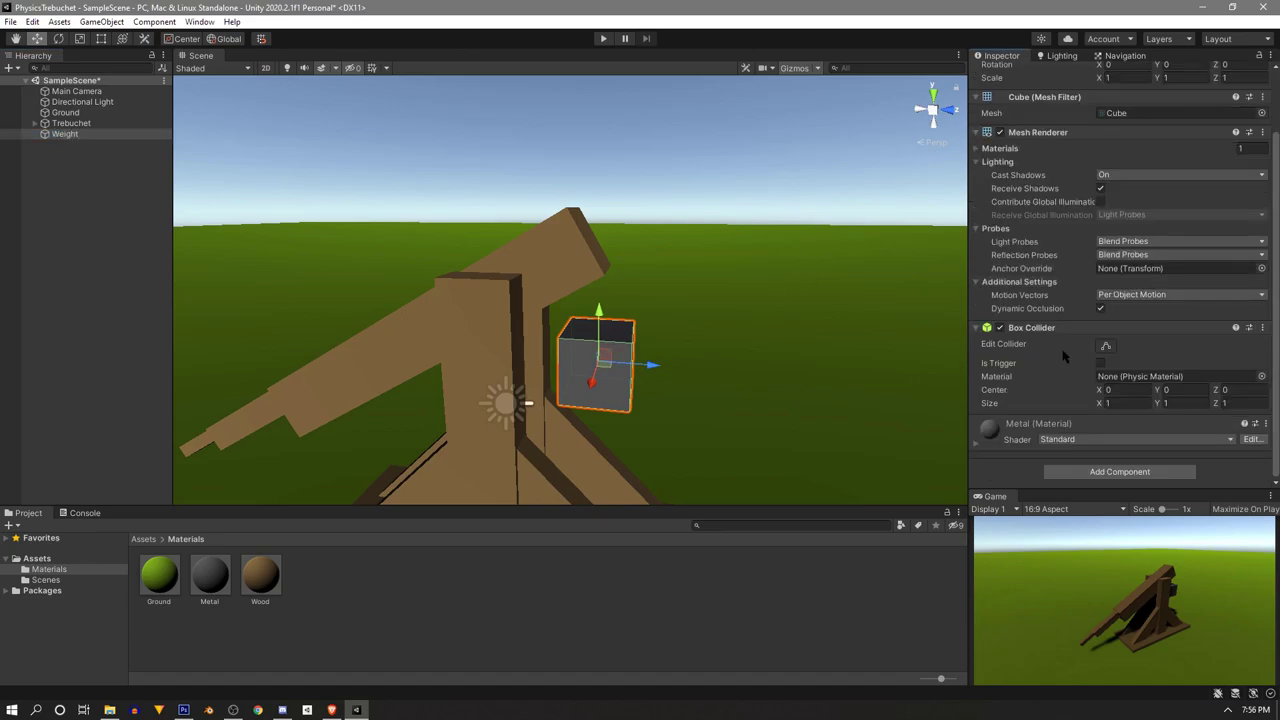
click(1104, 471)
text(rig)
click(1083, 520)
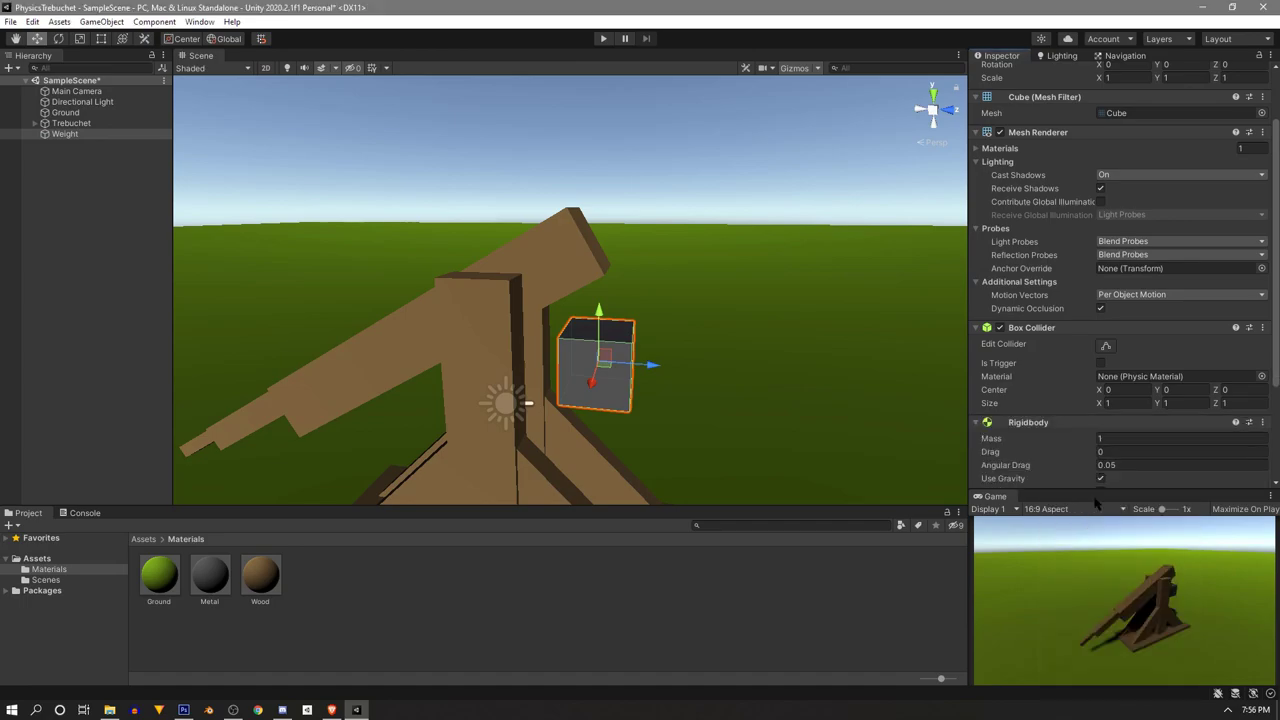
scroll(1167, 385, down, 3)
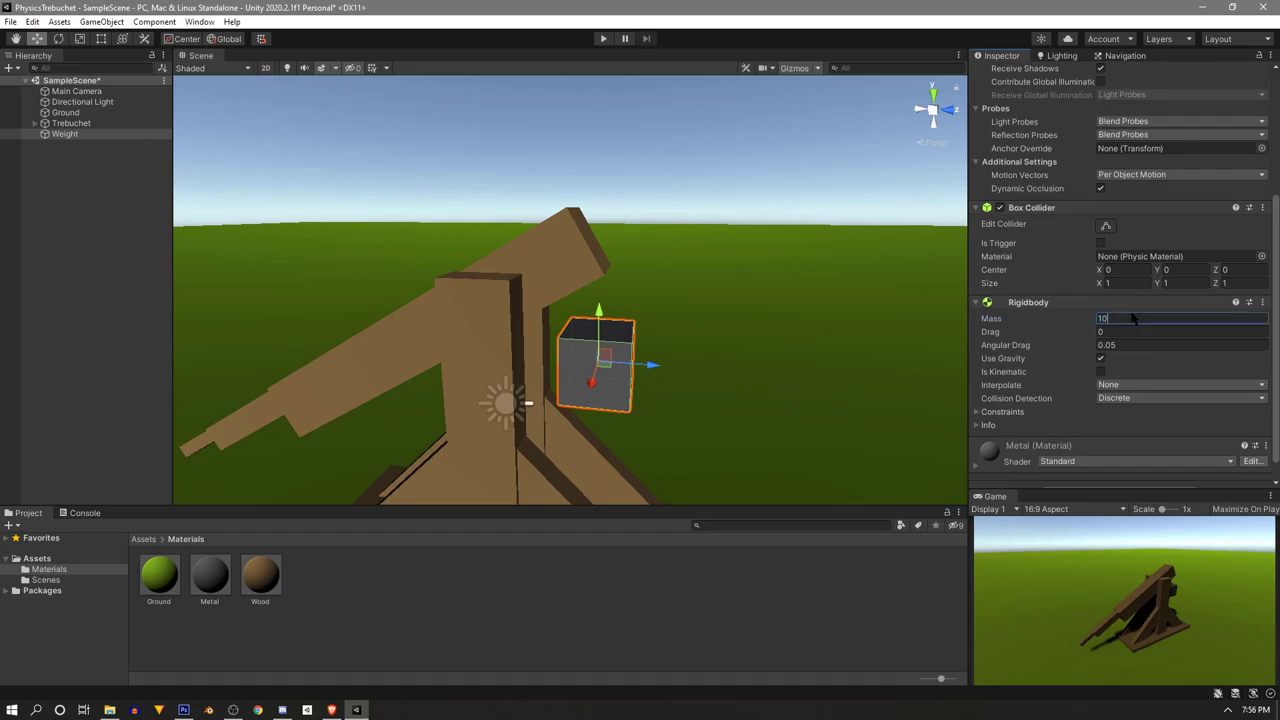
Run the scene to test how the unattached Weight cube behaves, and stop it
click(603, 38)
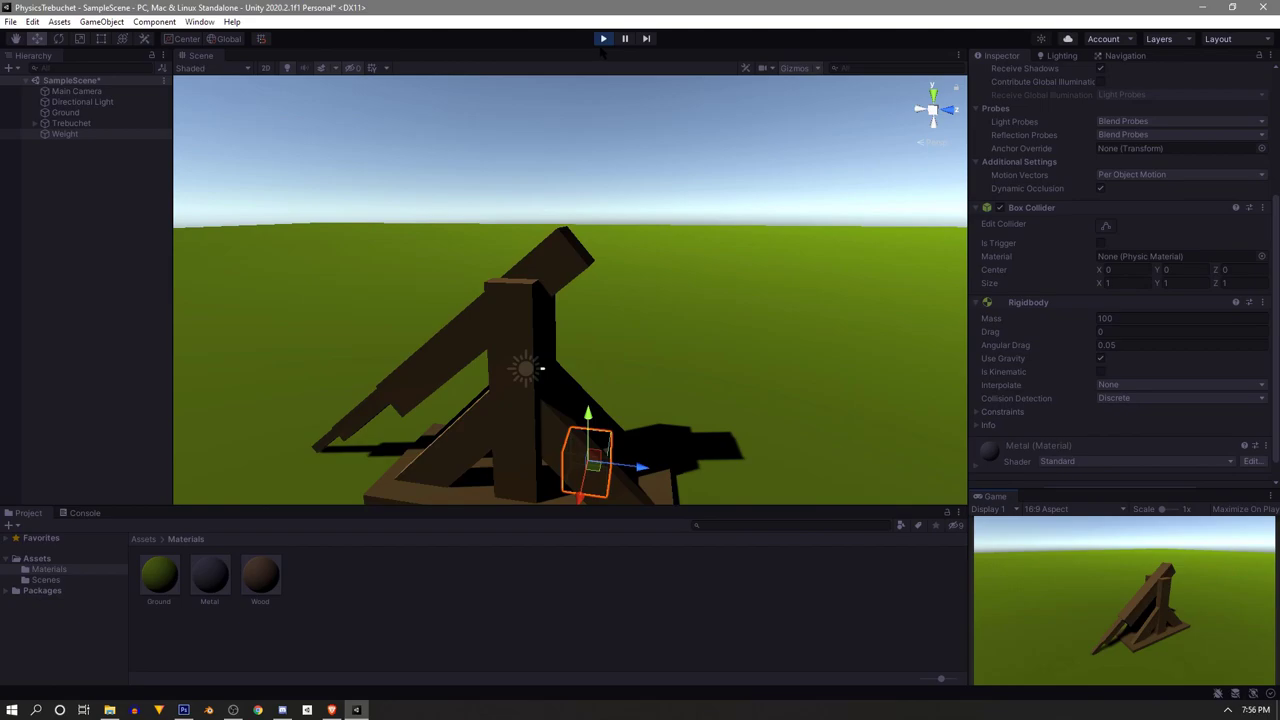
click(603, 38)
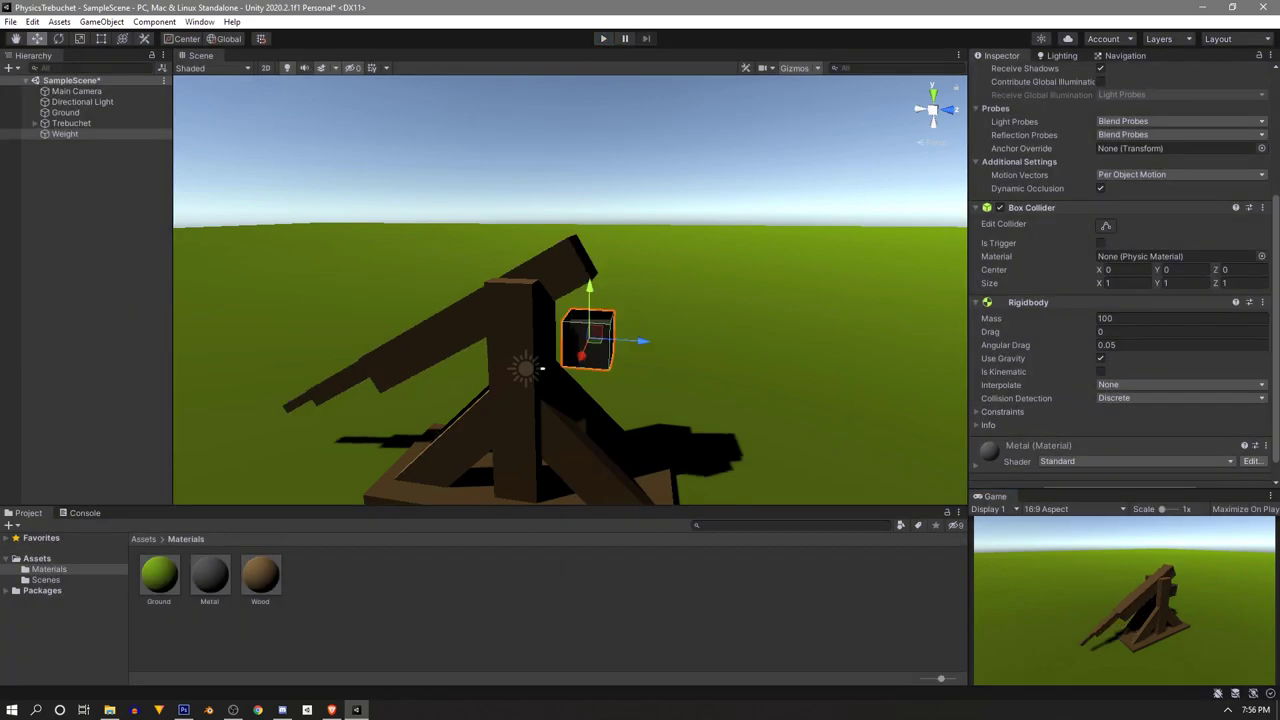
Add a Hinge Joint component to the metal Weight cube
scroll(1140, 375, down, 1)
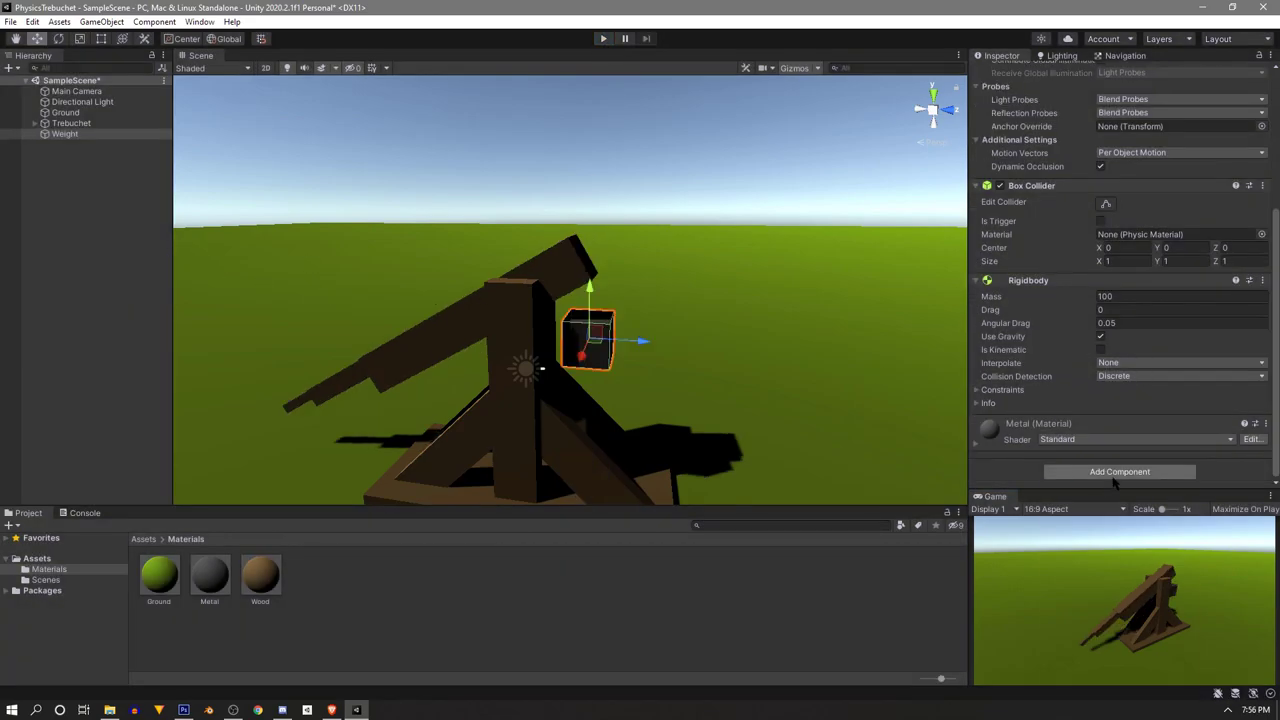
click(1106, 476)
text(hinge)
click(1080, 519)
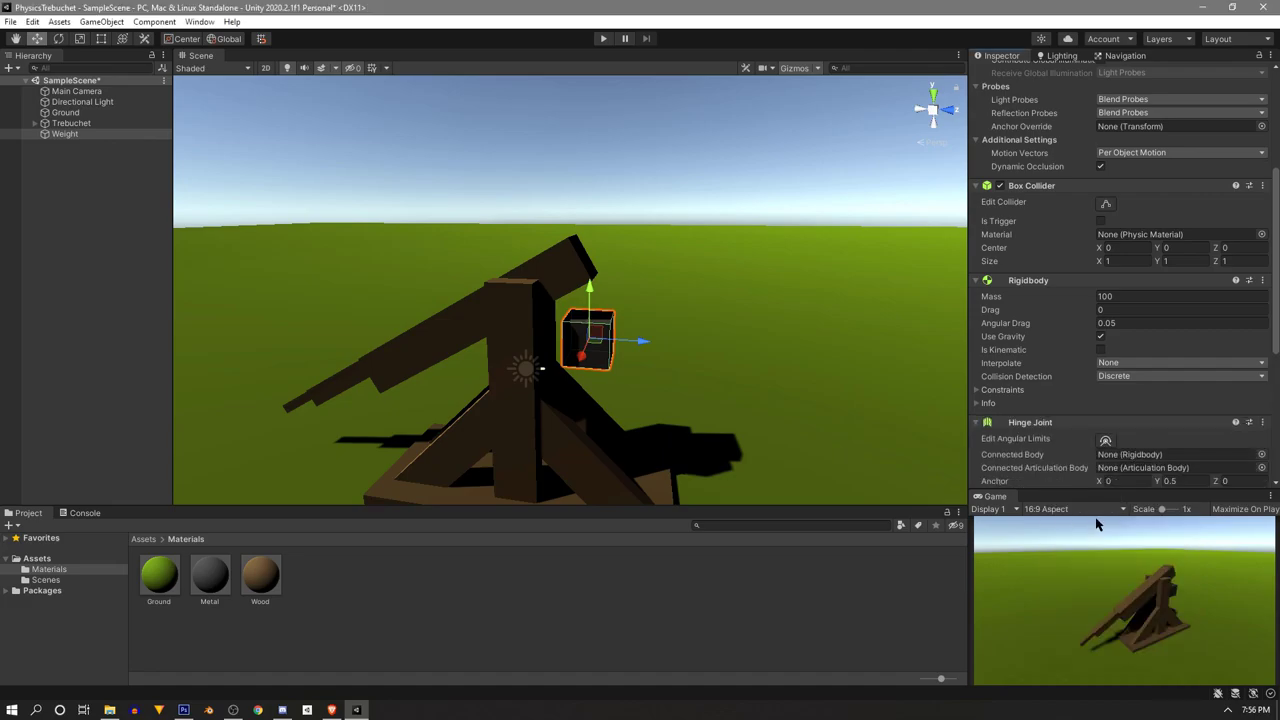
scroll(1122, 420, down, 3)
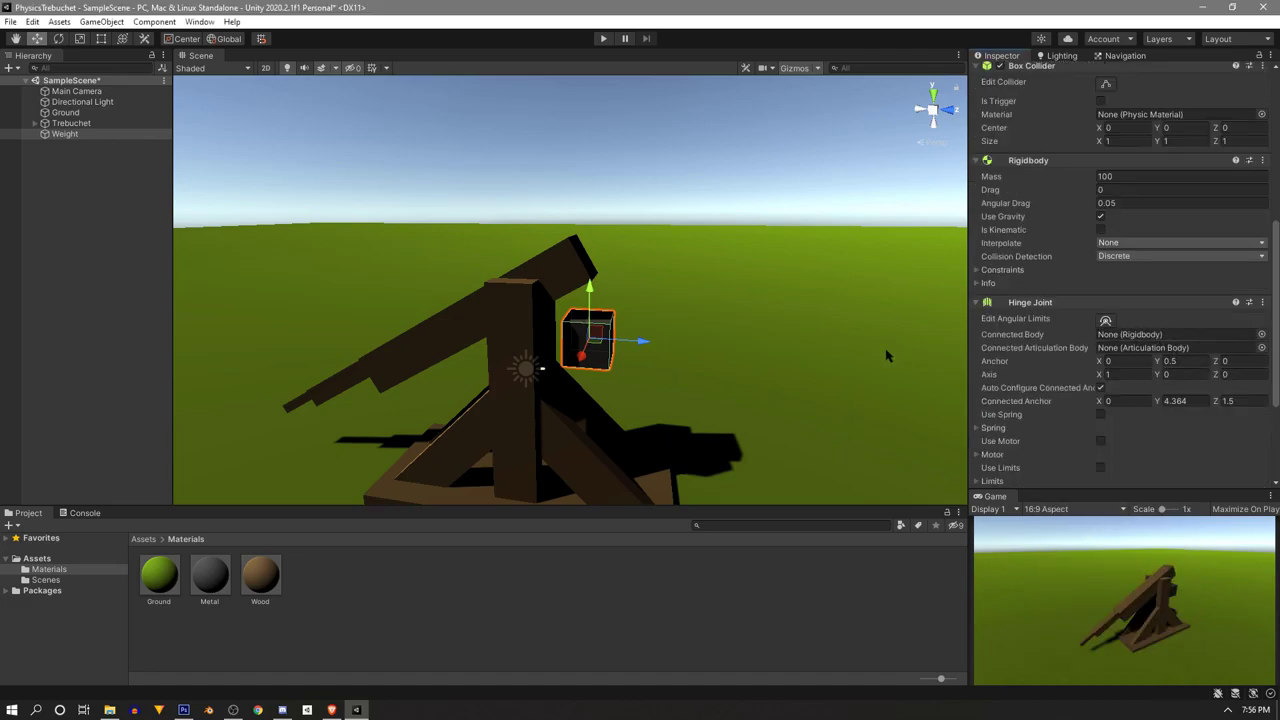
Connect Weight's Hinge Joint to MainArm as its Connected Body and set the joint's anchor Y to 1.86
alt+click(35, 123)
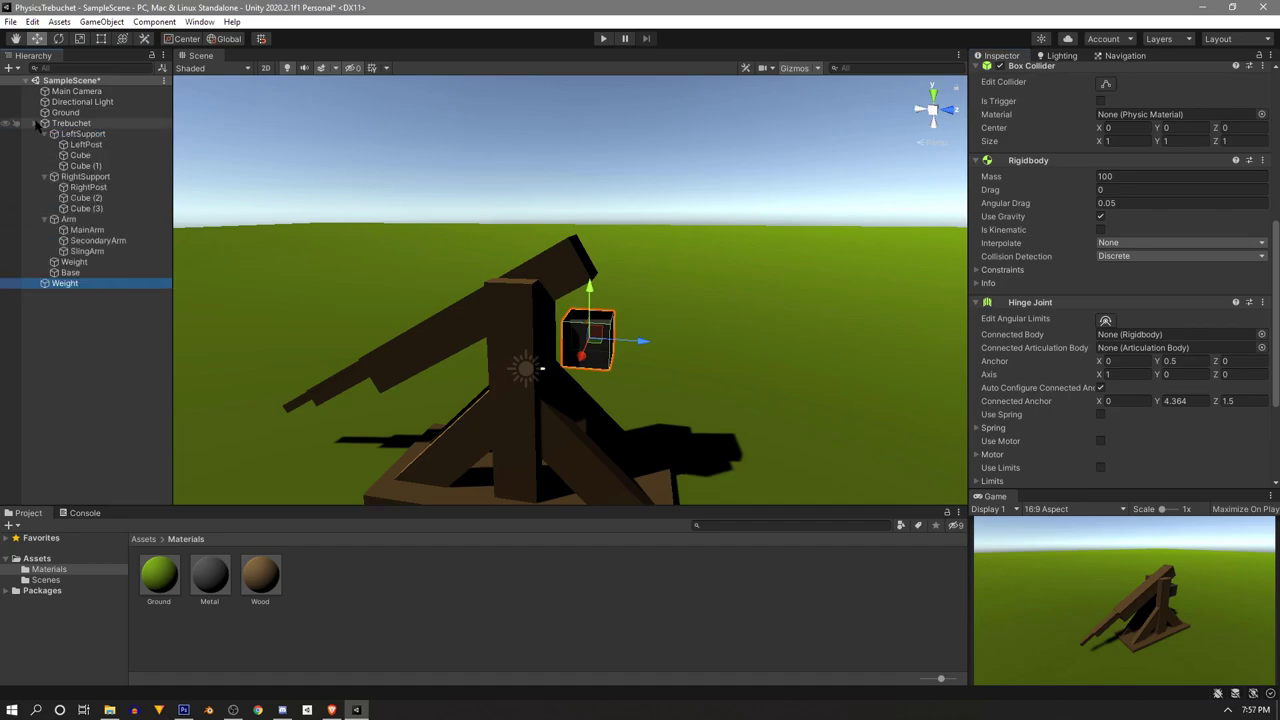
click(110, 231)
drag(110, 231, 709, 204)
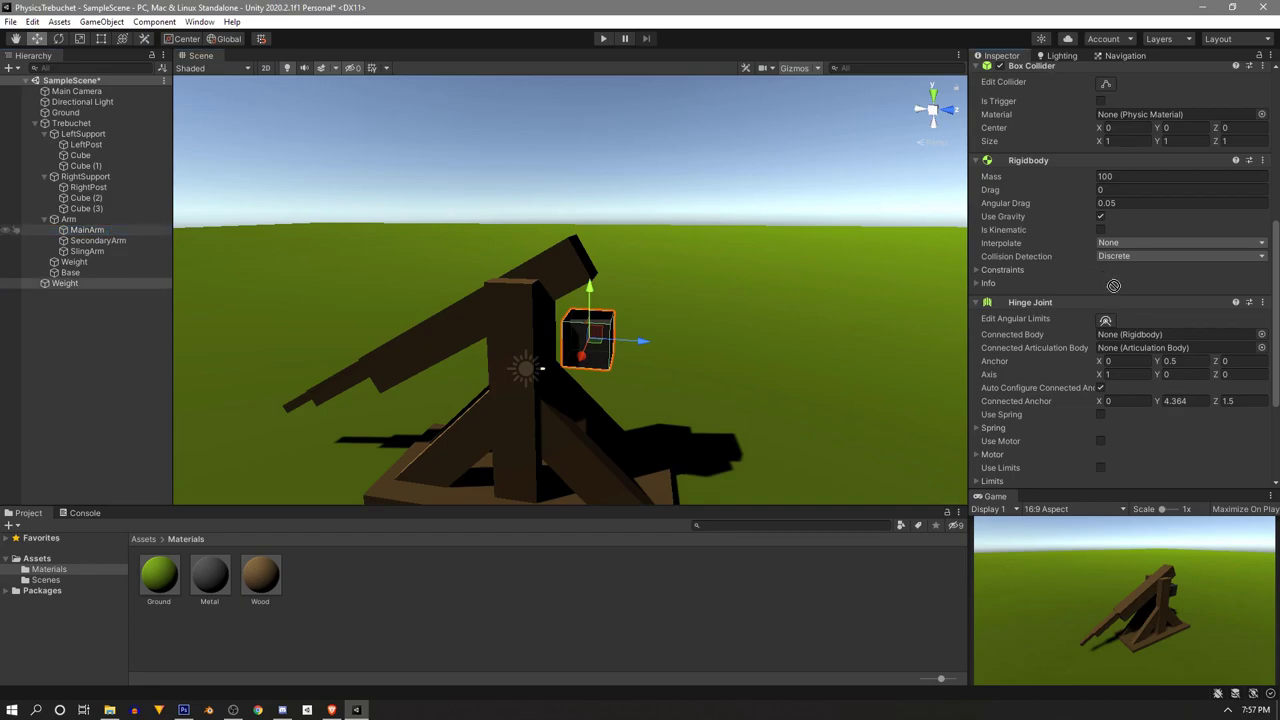
drag(1148, 344, 1137, 340)
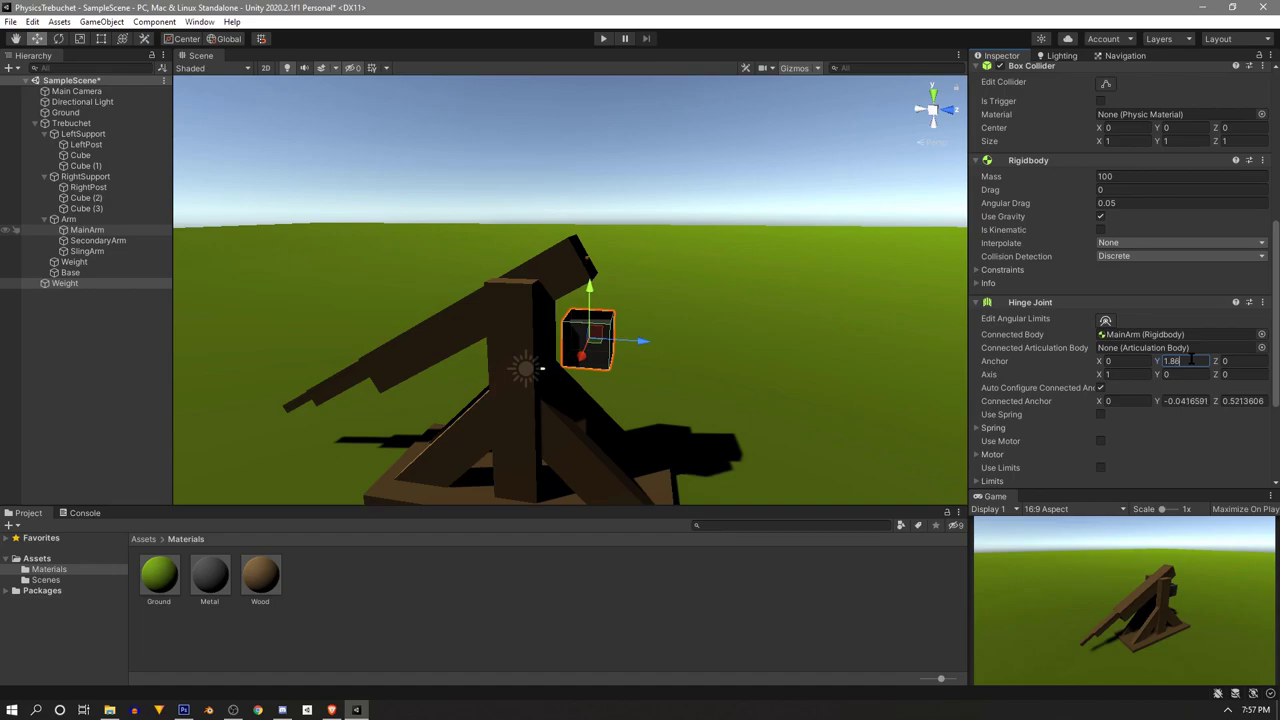
Inspect the weight's hinge from the side, run the scene to test how the weight swings the arm, and stop it
key(w)
right_drag(823, 309, 684, 364)
key(a)
key(s)
scroll(538, 200, down, 3)
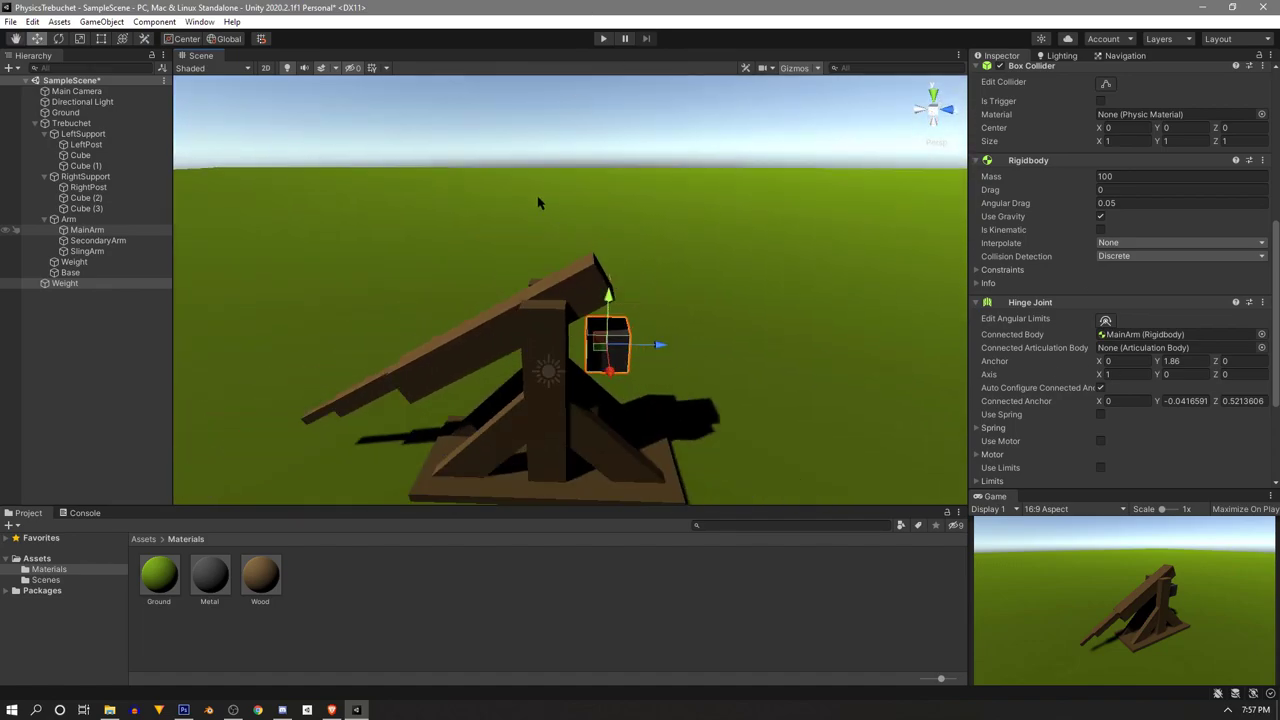
click(606, 38)
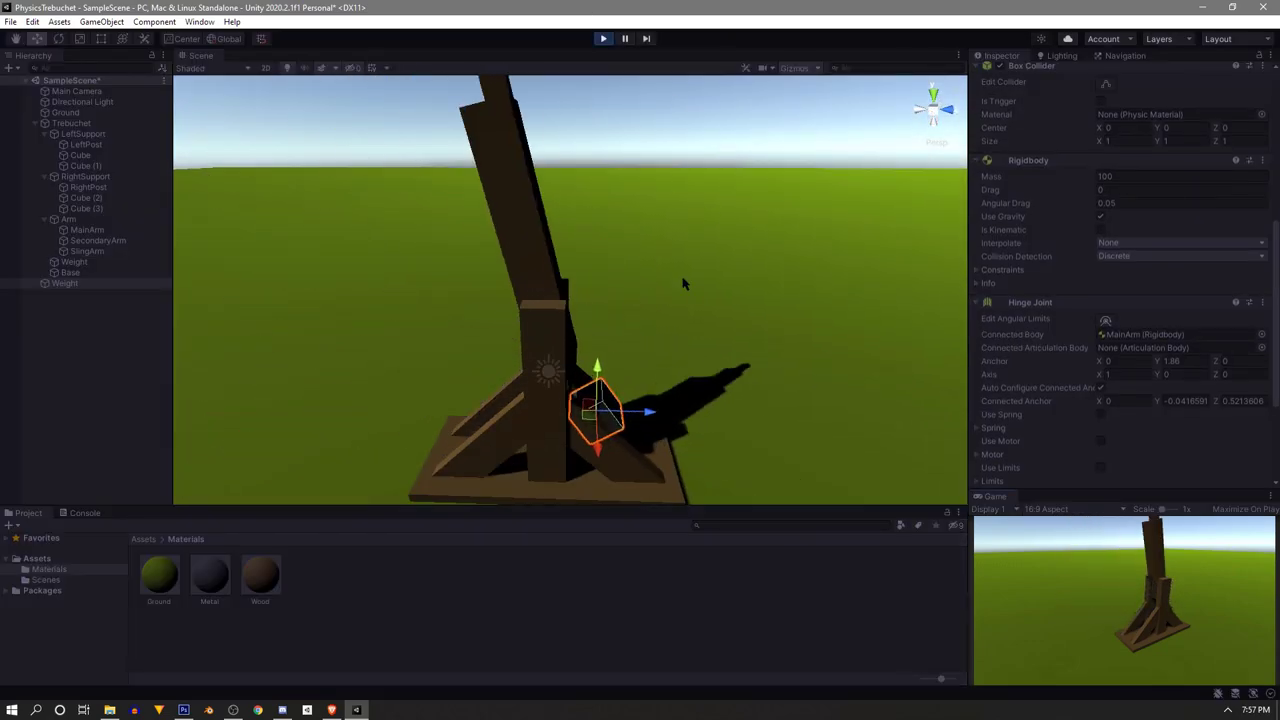
scroll(683, 284, down, 2)
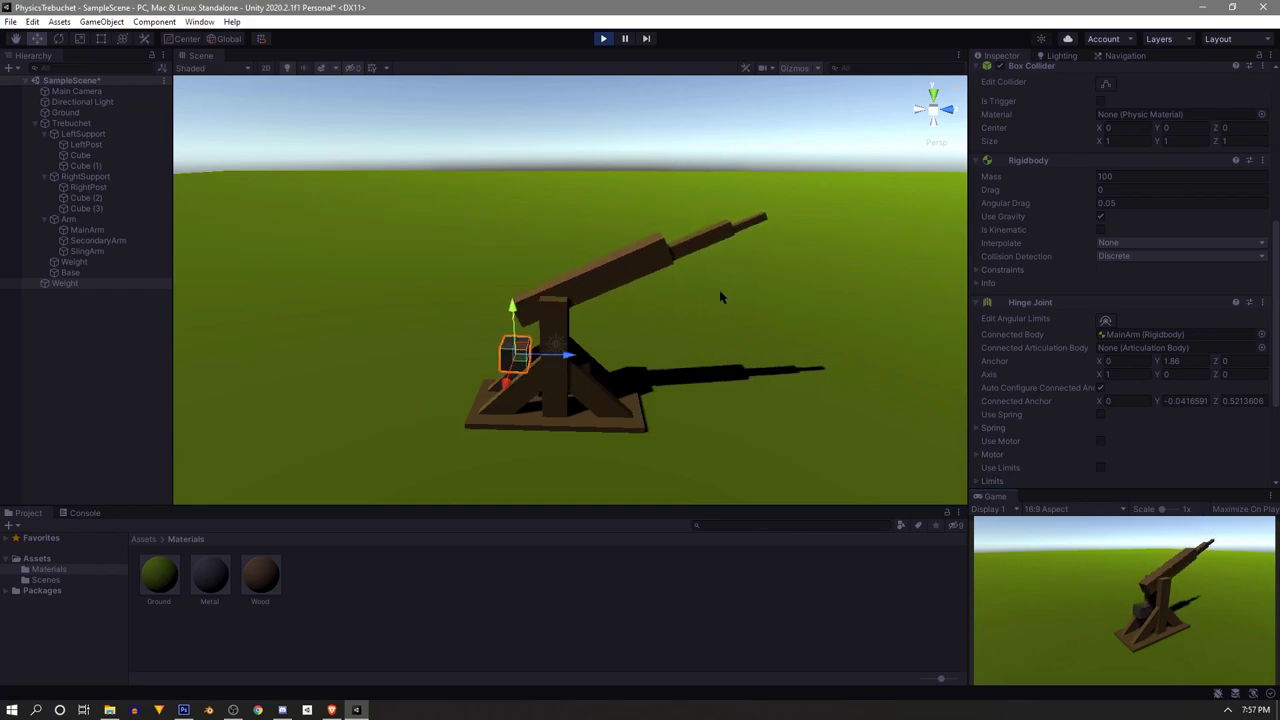
click(603, 38)
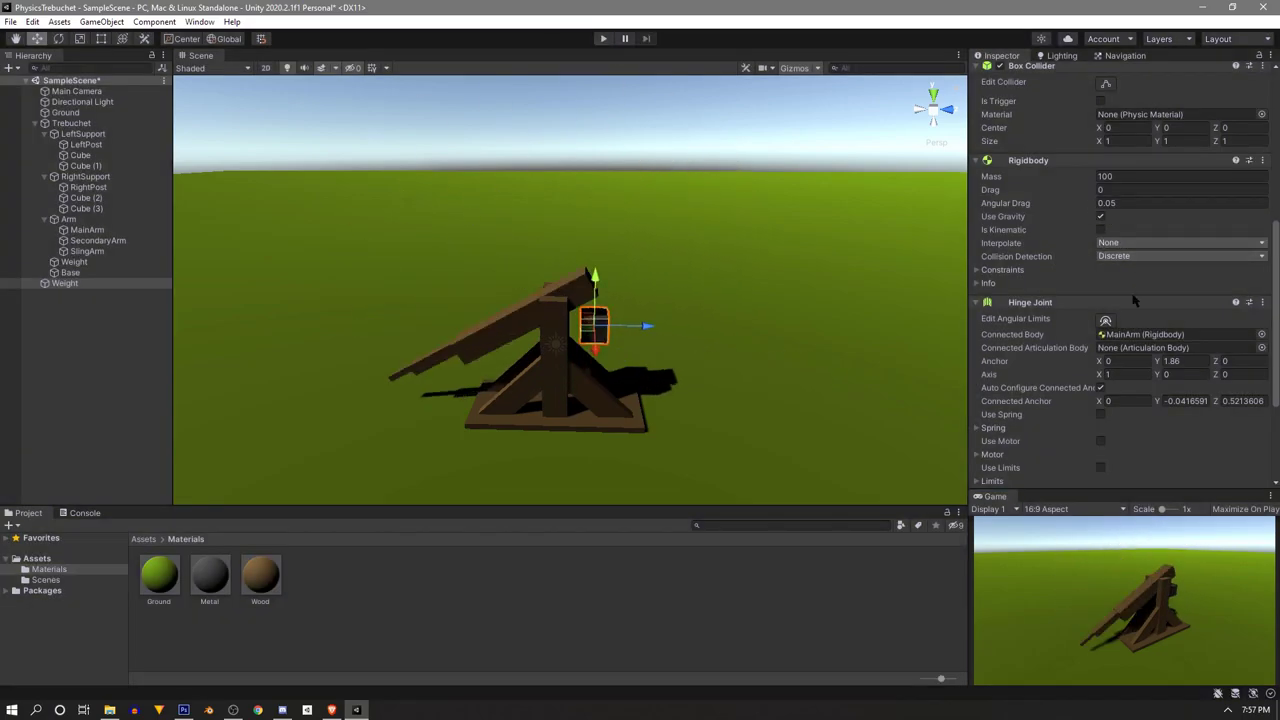
Set the Weight's Rigidbody to kinematic, run the scene to test releasing it by turning Is Kinematic off, and stop it
click(1101, 229)
key(ctrl+p)
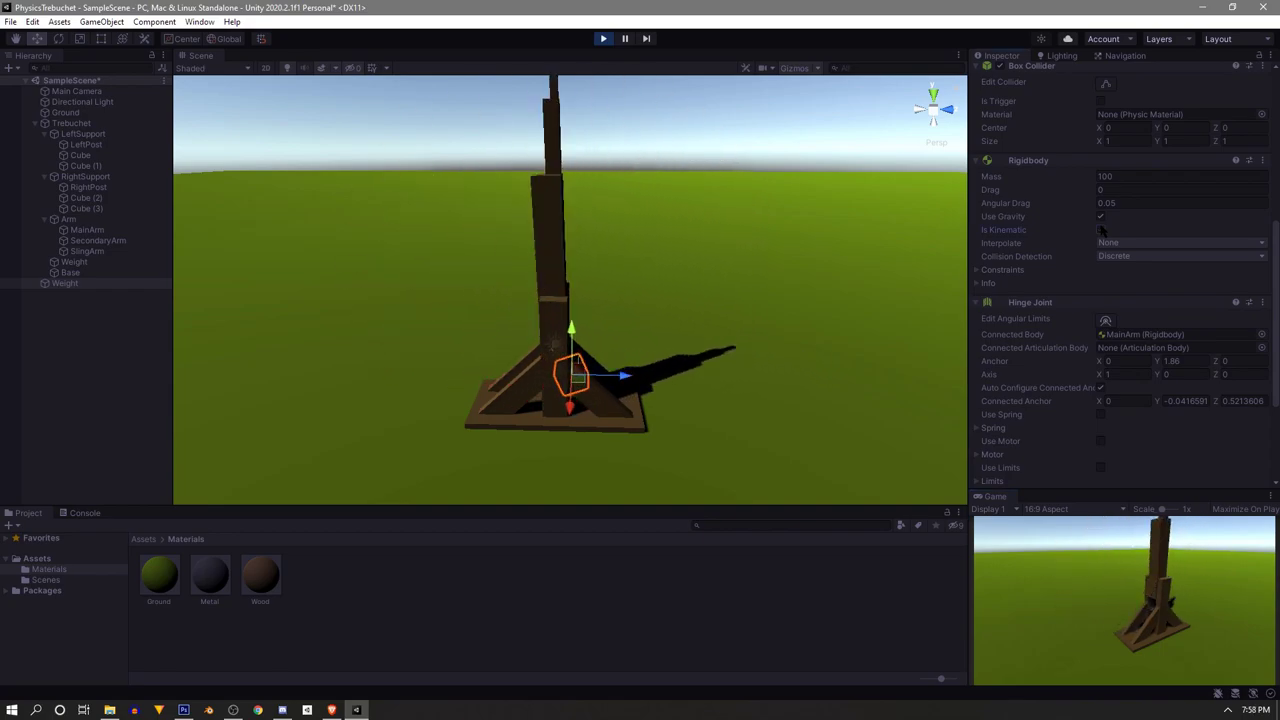
key(ctrl+p)
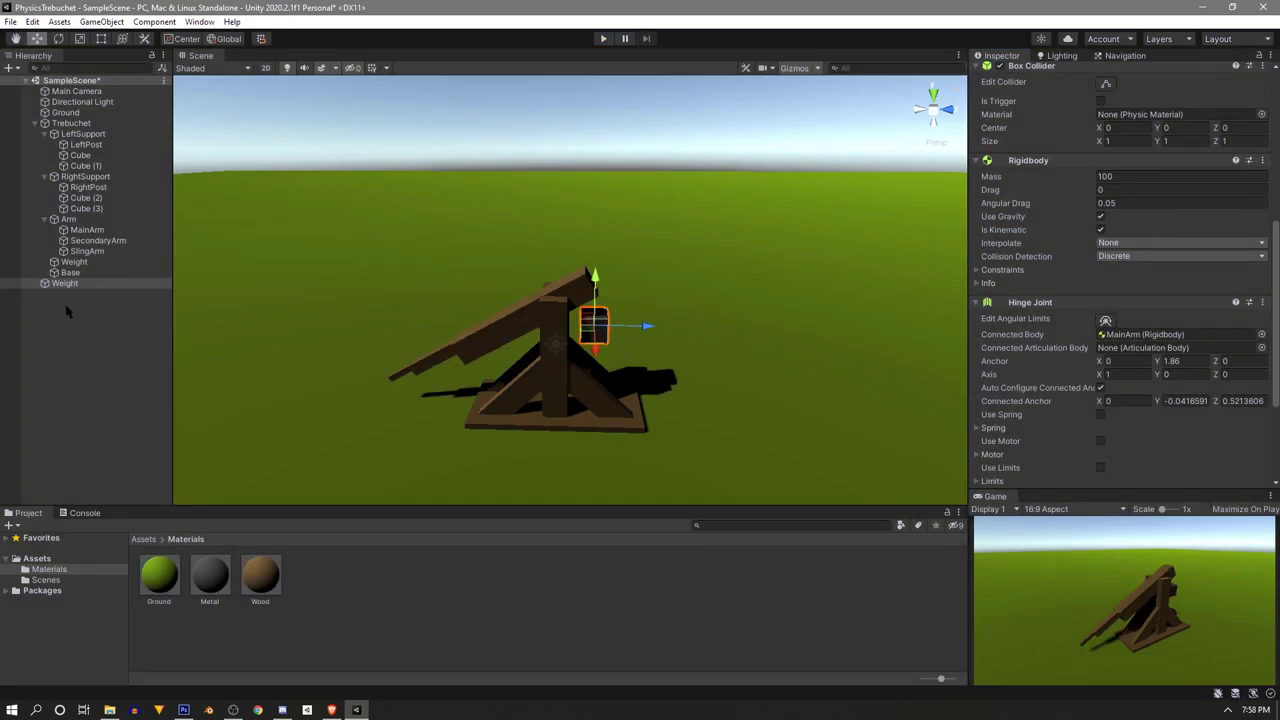
Add a sphere to the scene, name it Pumpkin, and position it at 0, 7.5, 0 above the trebuchet
click(35, 123)
right_click(95, 231)
mouse_move(168, 410)
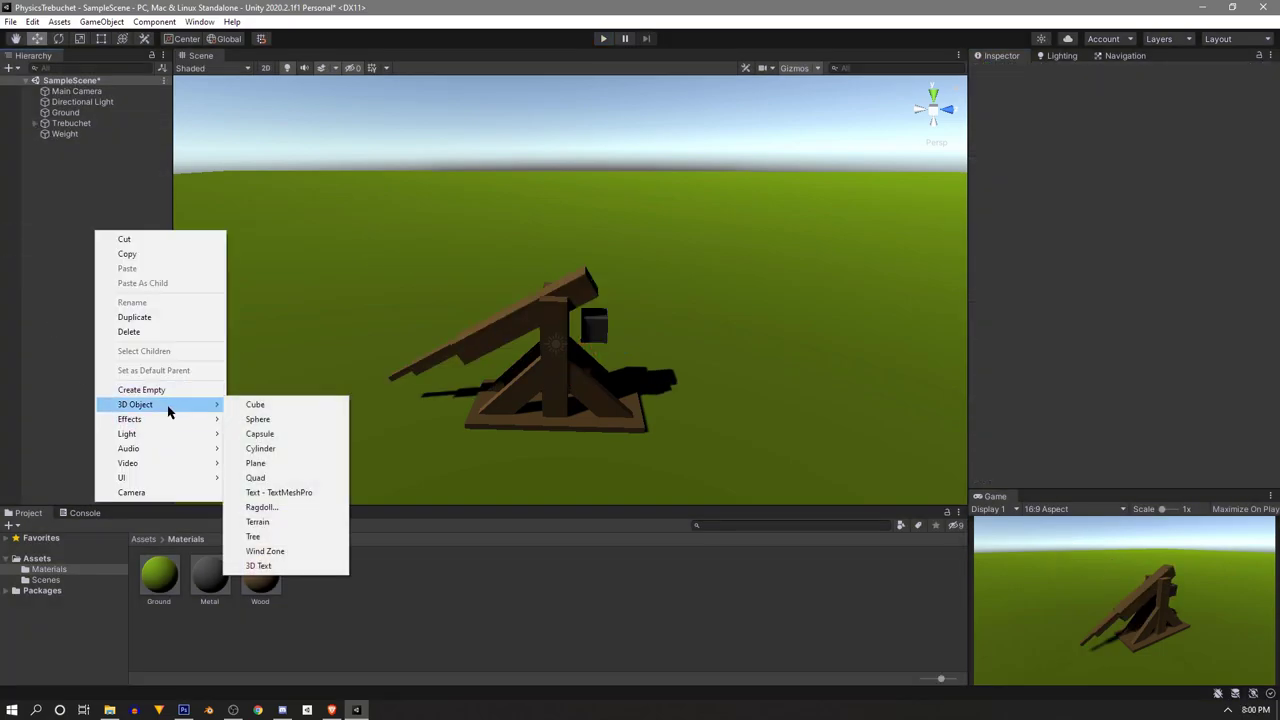
click(290, 419)
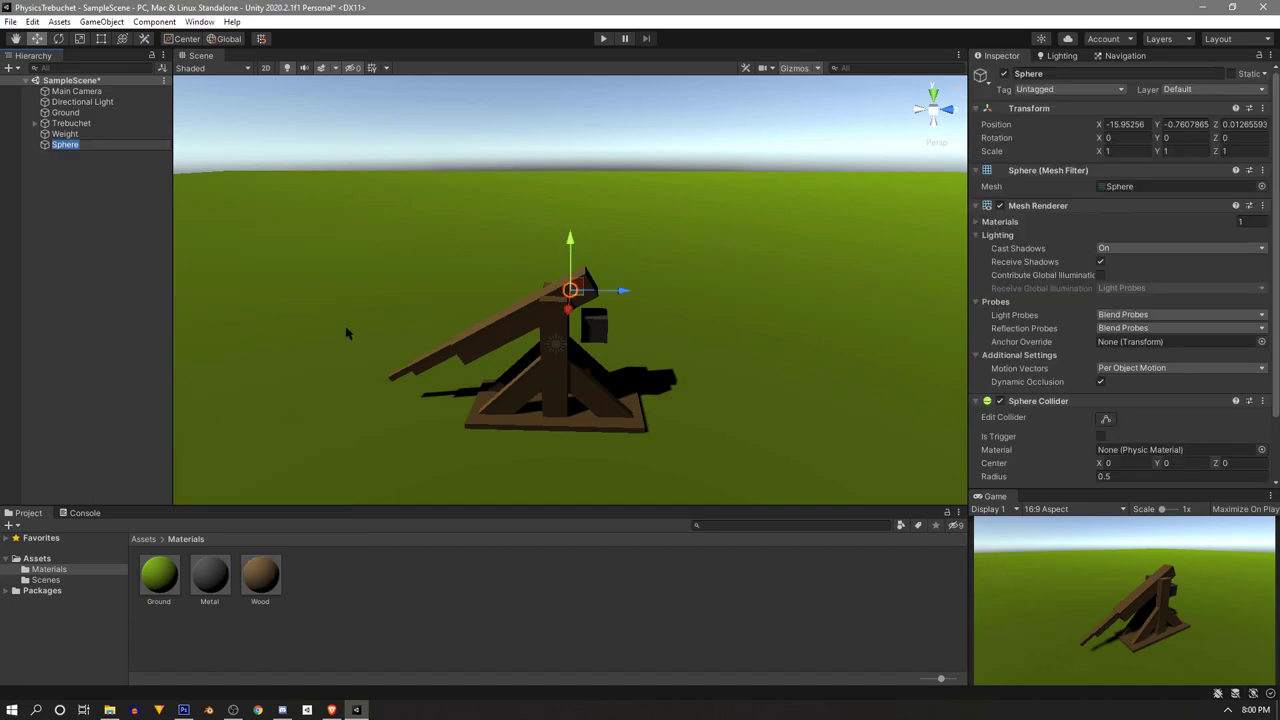
click(1054, 74)
text(Pumpkin)
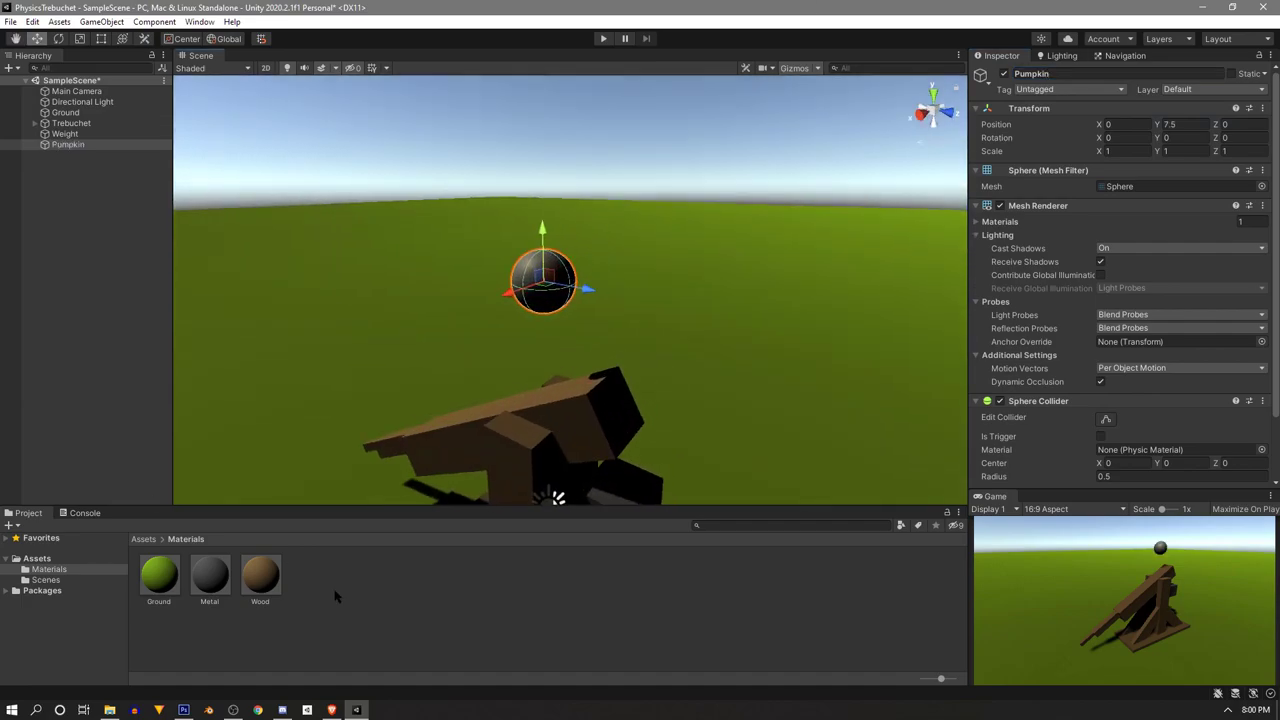
Create an Orange material with colour FF8800 and apply it to the Pumpkin
right_click(334, 594)
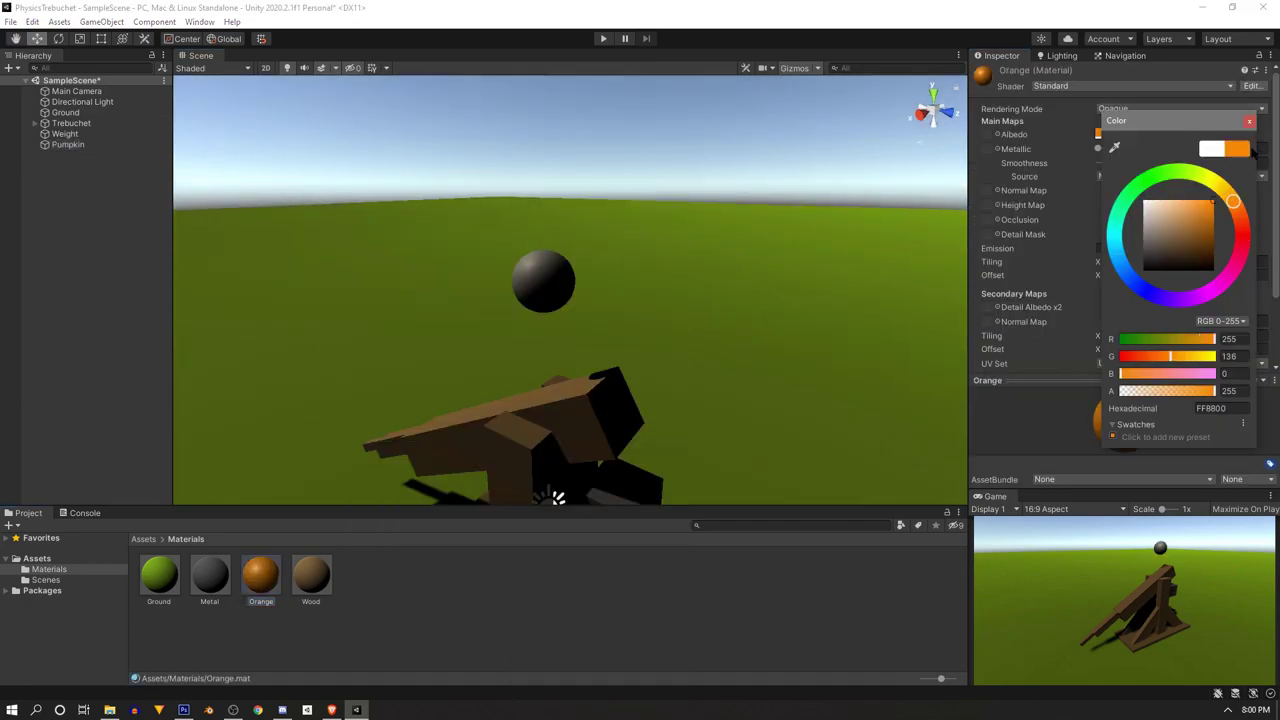
drag(1085, 163, 1040, 170)
drag(260, 575, 541, 283)
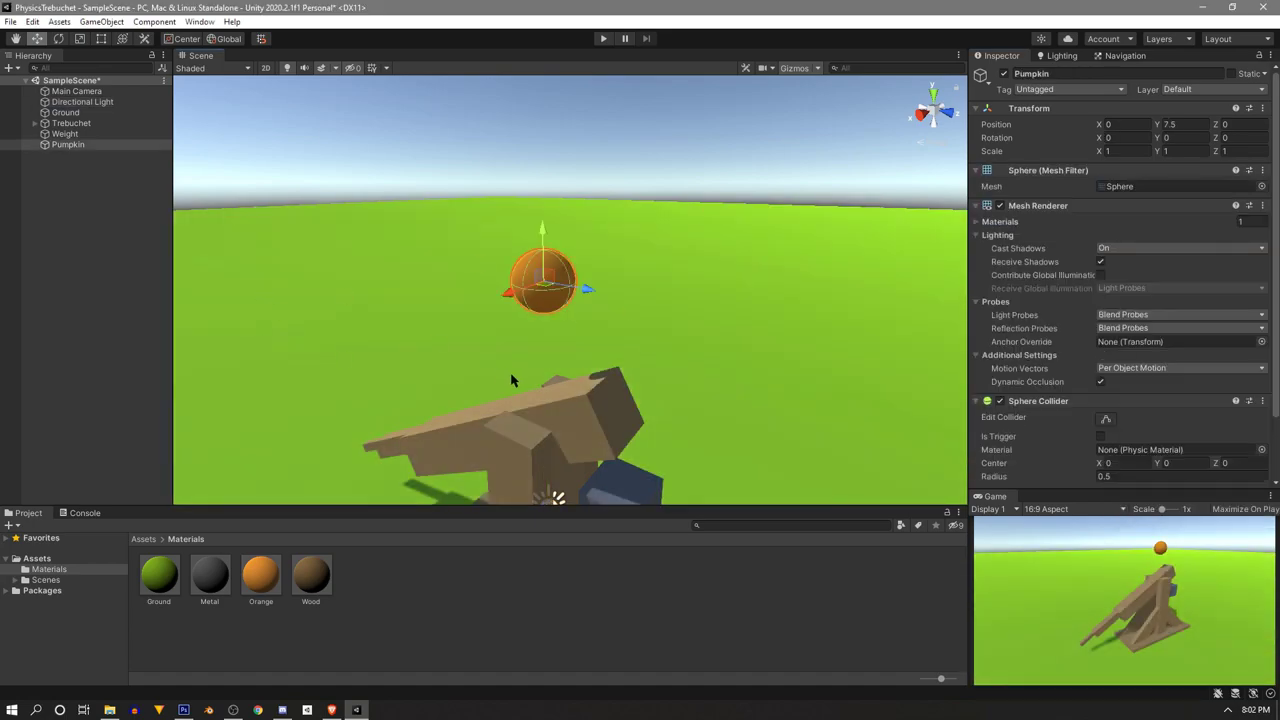
Make a flattened Pumpkin copy as a Ground-coloured cap, 0.56 wide in X and Z at Y 7.94, and remove its Sphere Collider
mouse_move(543, 232)
mouse_down()
mouse_move(553, 204)
mouse_move(543, 246)
mouse_up()
key(r)
drag(543, 257, 526, 256)
click(668, 190)
key(w)
click(543, 253)
drag(546, 207, 547, 201)
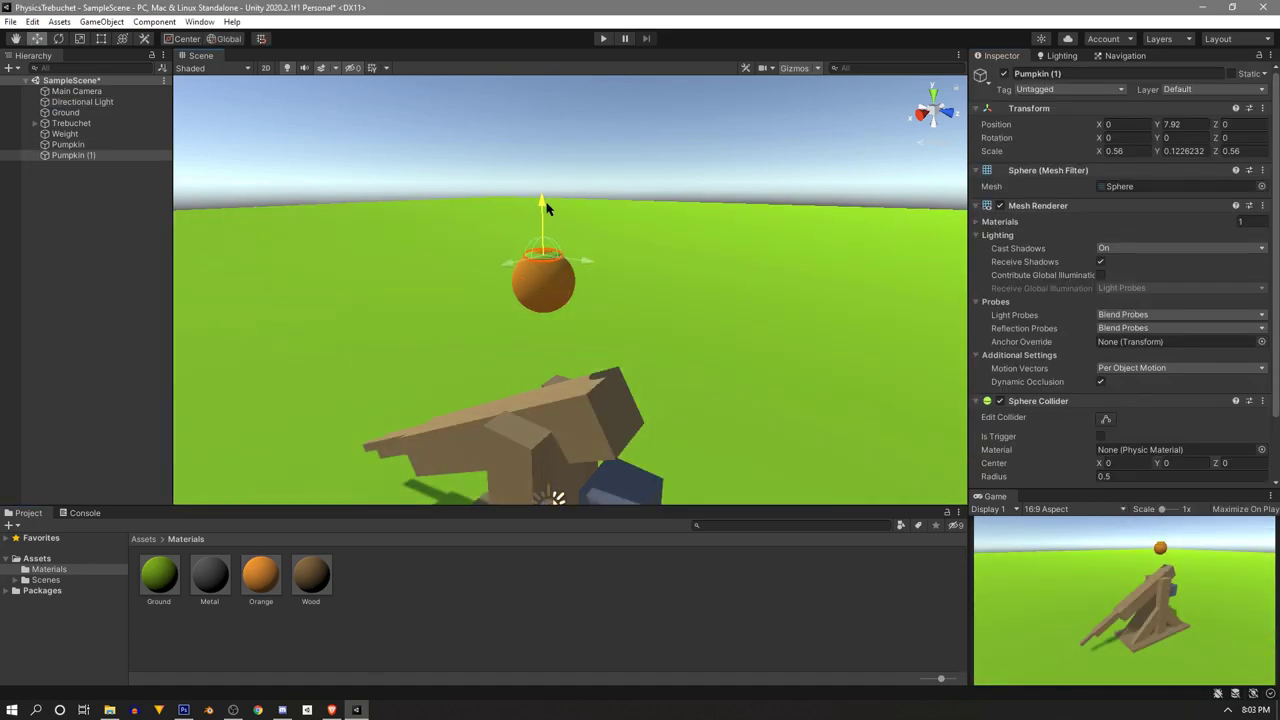
right_click(1058, 400)
click(1108, 459)
Duplicate the green cap and scale the copy into a narrow, tall stem rising from its centre
key(ctrl+d)
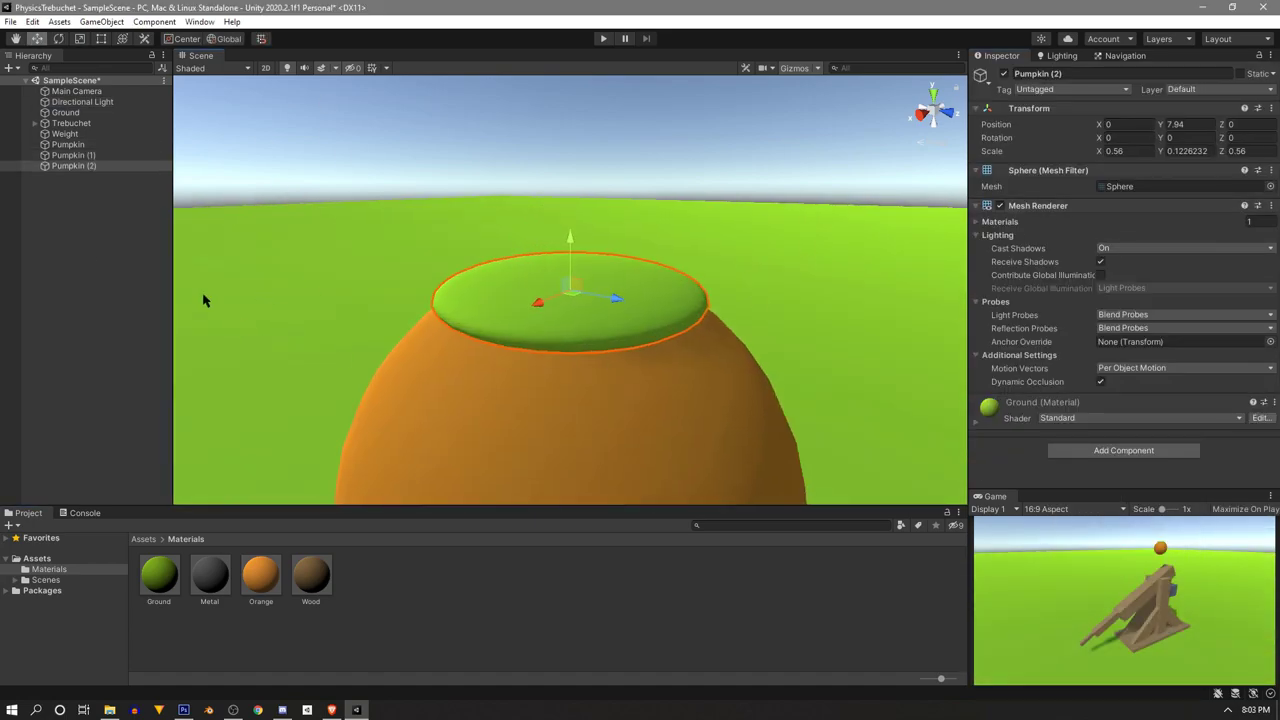
key(r)
drag(570, 291, 545, 293)
drag(570, 243, 571, 200)
drag(571, 291, 540, 290)
Parent the cap and stem, Pumpkin (1) and Pumpkin (2), under Pumpkin and collapse the group
ctrl+click(81, 164)
click(82, 164)
click(87, 156)
ctrl+click(86, 165)
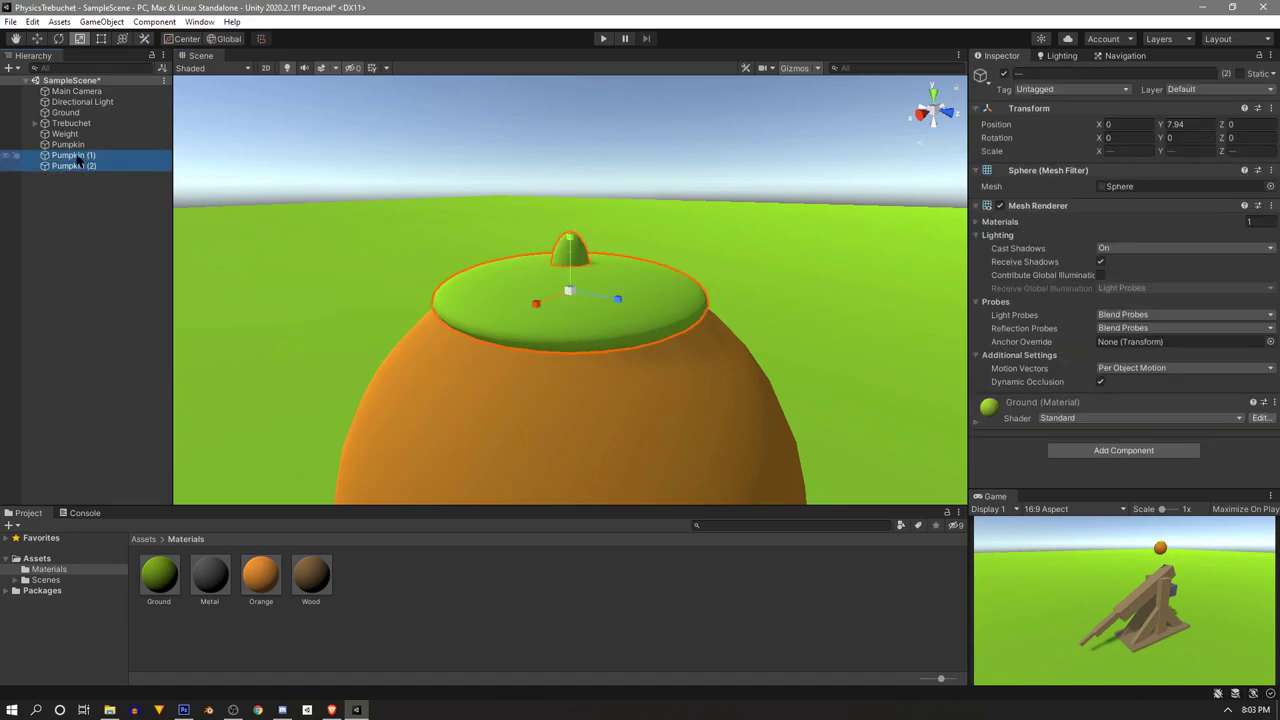
drag(78, 158, 82, 145)
click(94, 211)
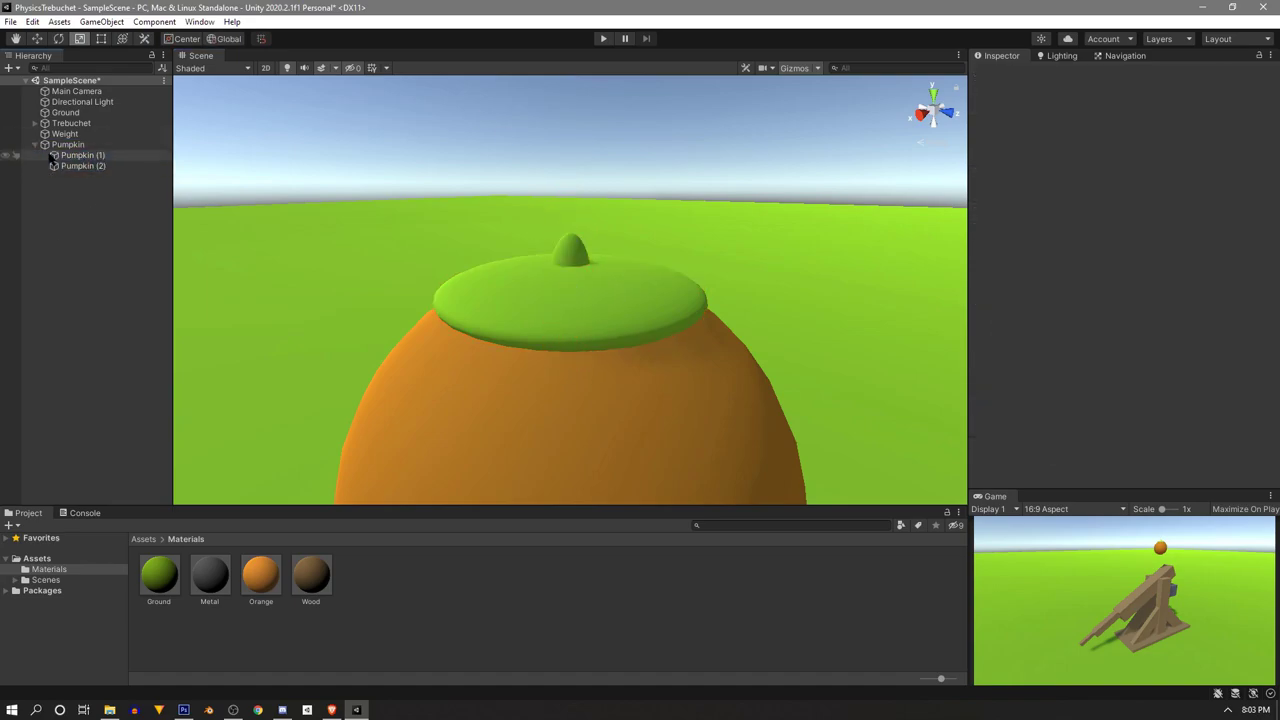
click(35, 145)
Add a Rigidbody component to the Pumpkin
click(88, 146)
click(37, 38)
scroll(1145, 286, down, 3)
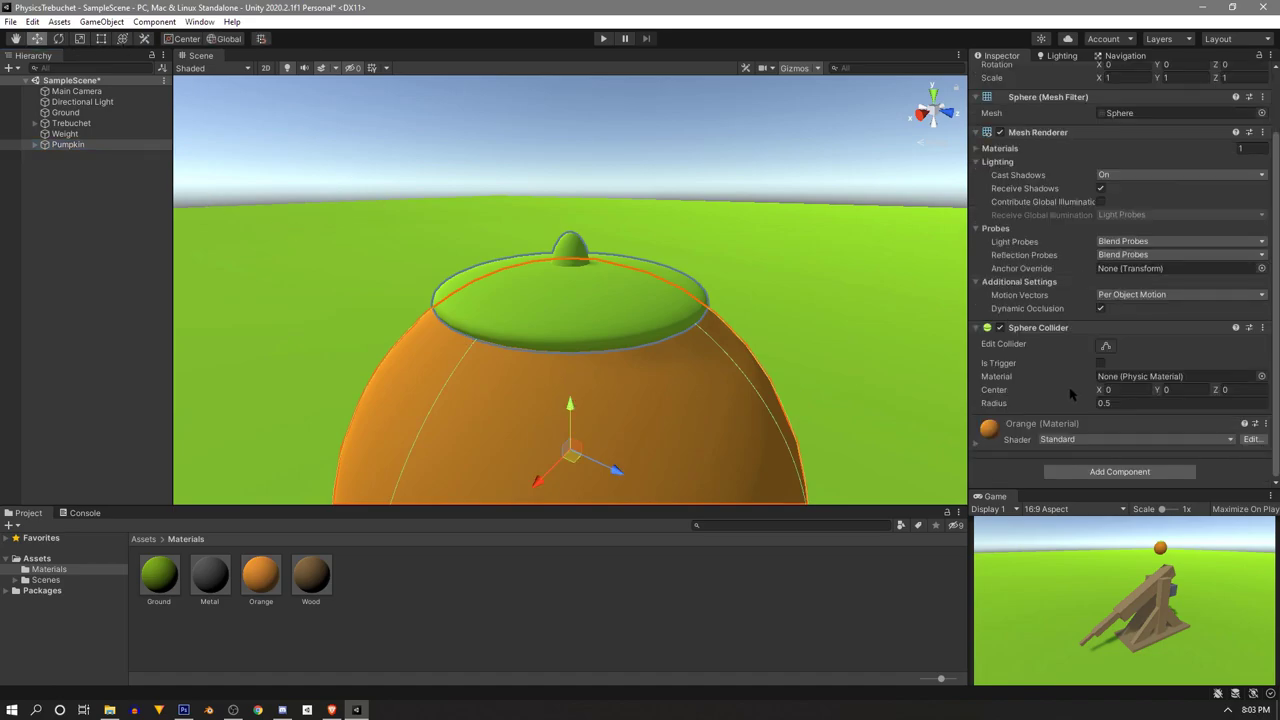
click(1125, 472)
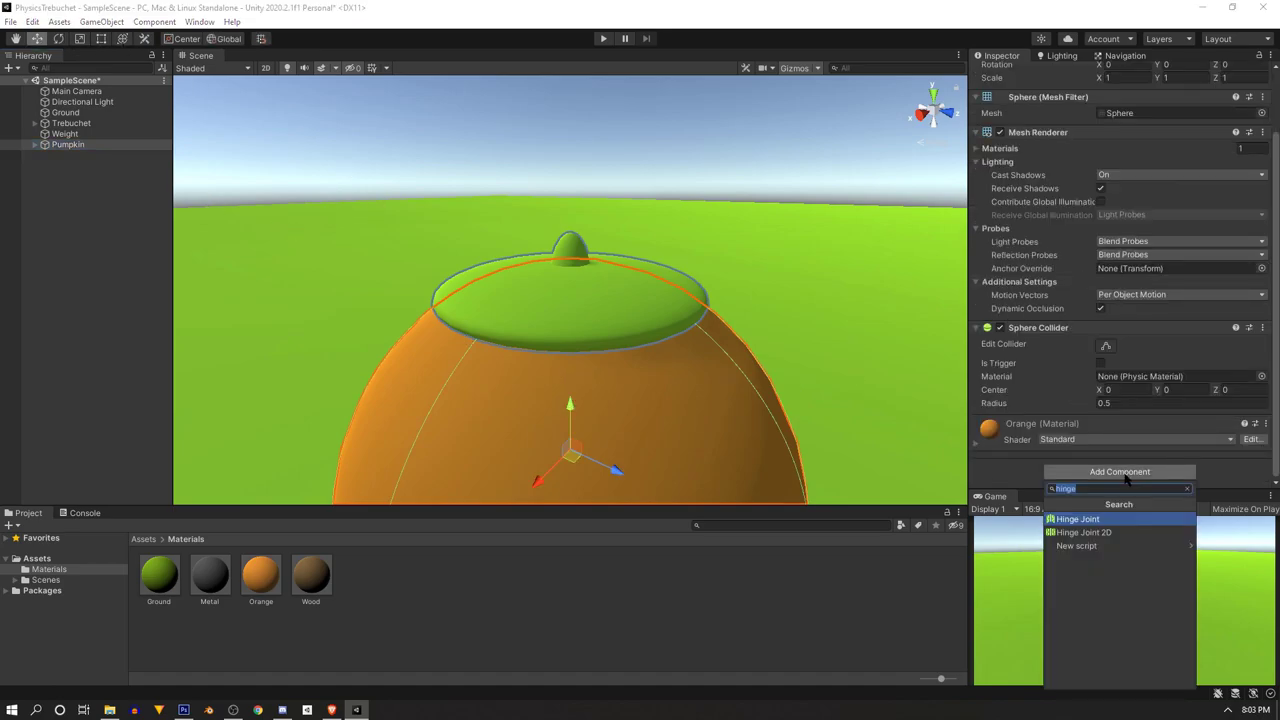
text(rigi)
key(Return)
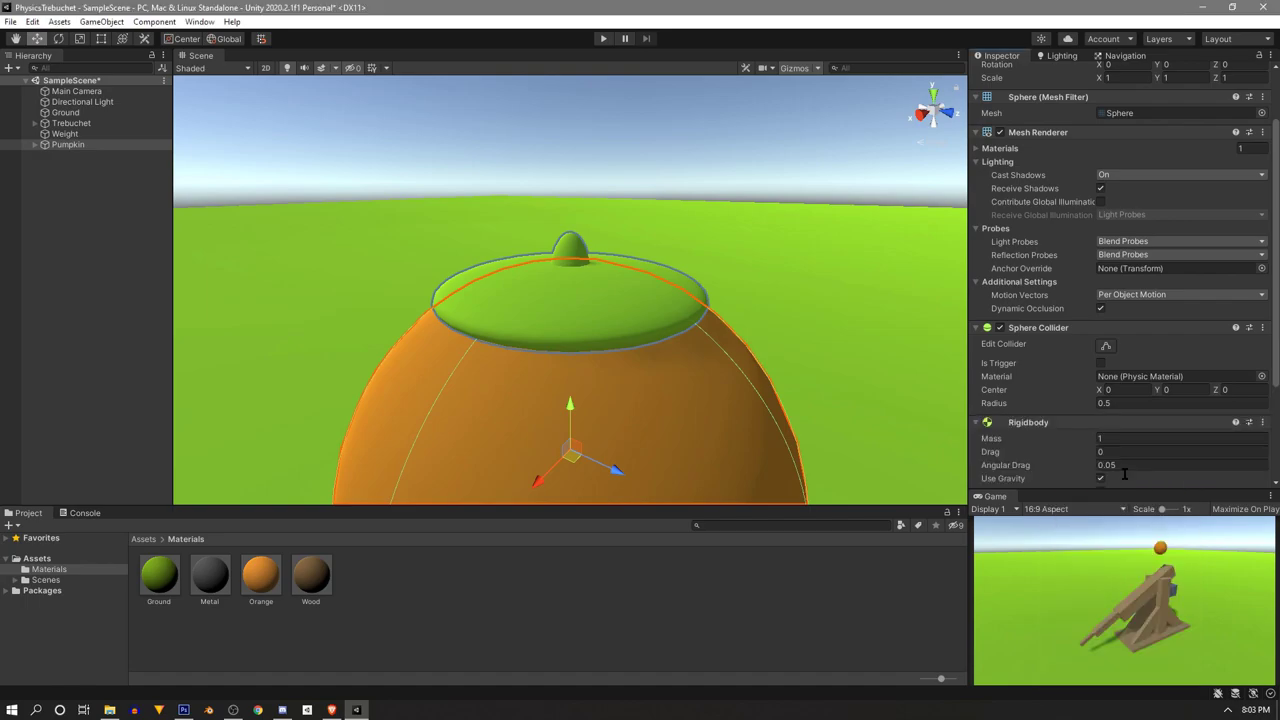
scroll(1108, 462, down, 3)
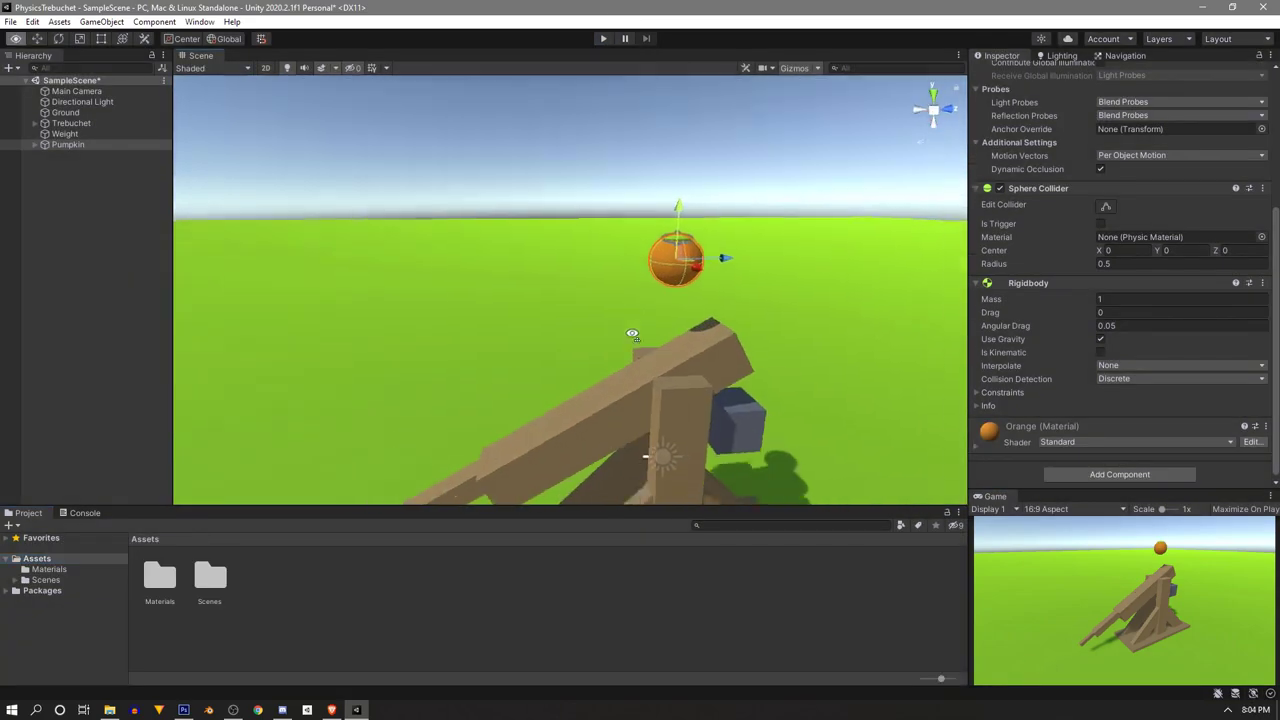
Duplicate SlingArm and reshape the copy into a short stop piece at the tip of the arm
right_drag(632, 333, 560, 470)
click(508, 408)
scroll(480, 417, up, 2)
key(ctrl+d)
key(r)
drag(617, 443, 632, 510)
drag(654, 373, 625, 386)
key(w)
Assign SlingArm as the Connected Body of the joint on SlingArm (1)
alt+drag(330, 440, 680, 440)
scroll(1140, 334, down, 3)
drag(87, 251, 1150, 308)
Place the Pumpkin on the sling arm's tip at about Y 2.24, Z -6.6
alt+drag(534, 317, 400, 300)
scroll(534, 317, down, 3)
click(828, 160)
drag(840, 110, 585, 290)
Run the scene, release the Weight by turning off Is Kinematic to test the pumpkin throw, and stop it
key(ctrl+p)
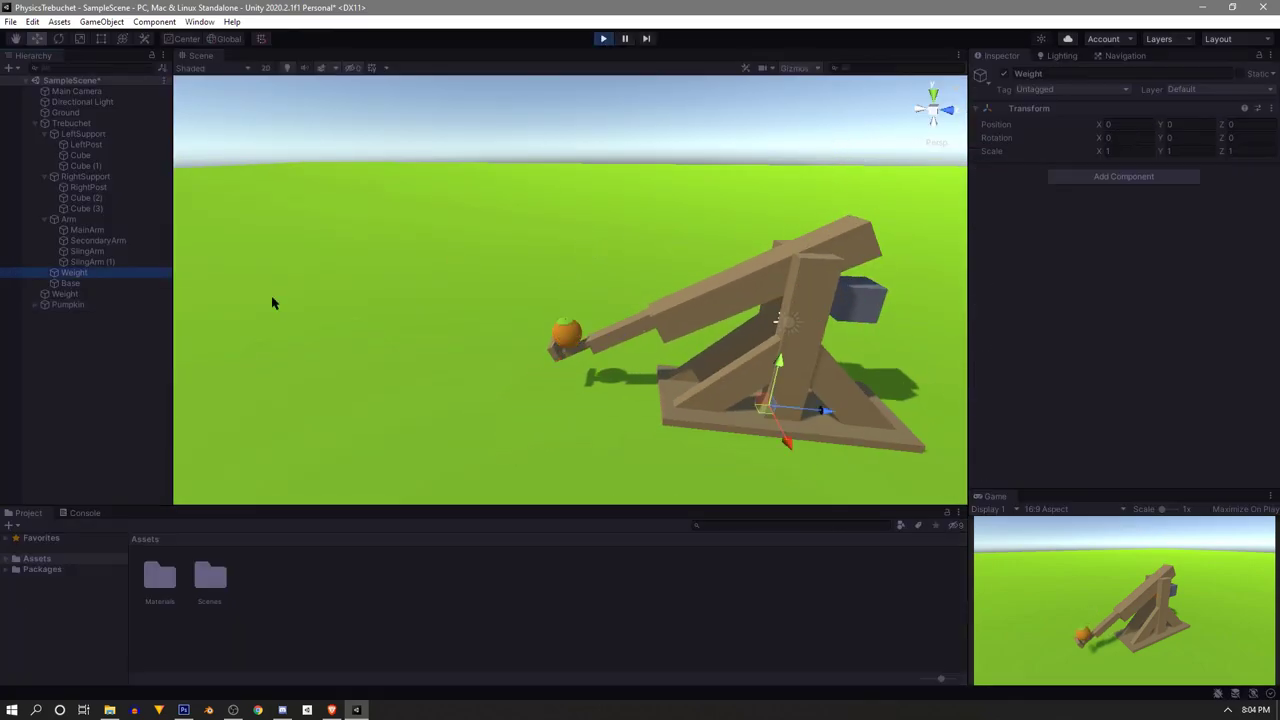
click(64, 293)
scroll(1106, 338, down, 5)
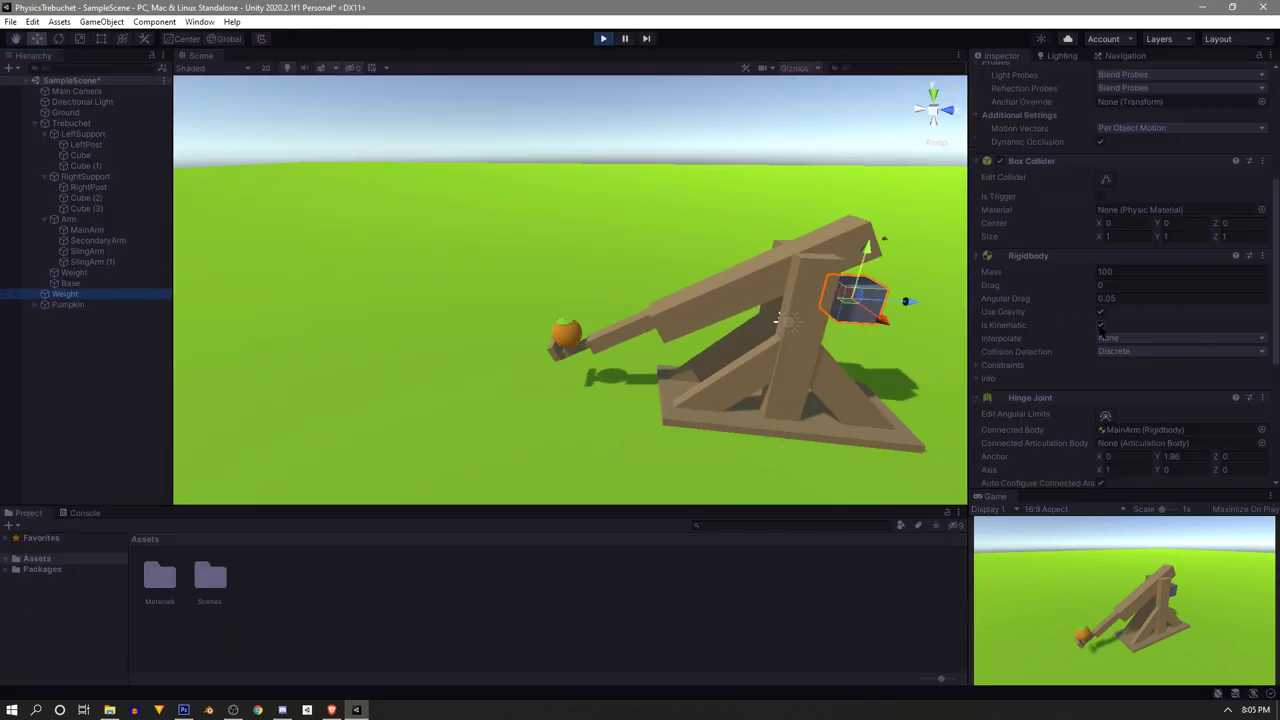
click(1100, 326)
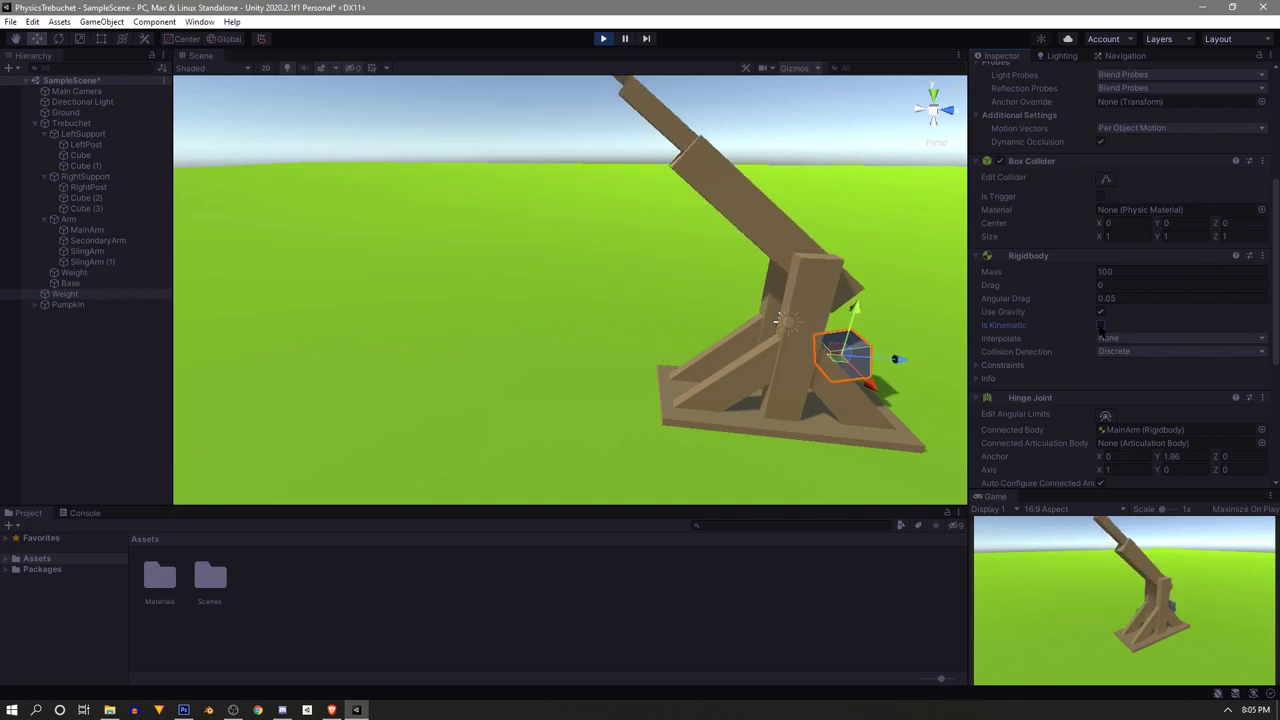
scroll(720, 257, down, 2)
right_drag(663, 258, 856, 178)
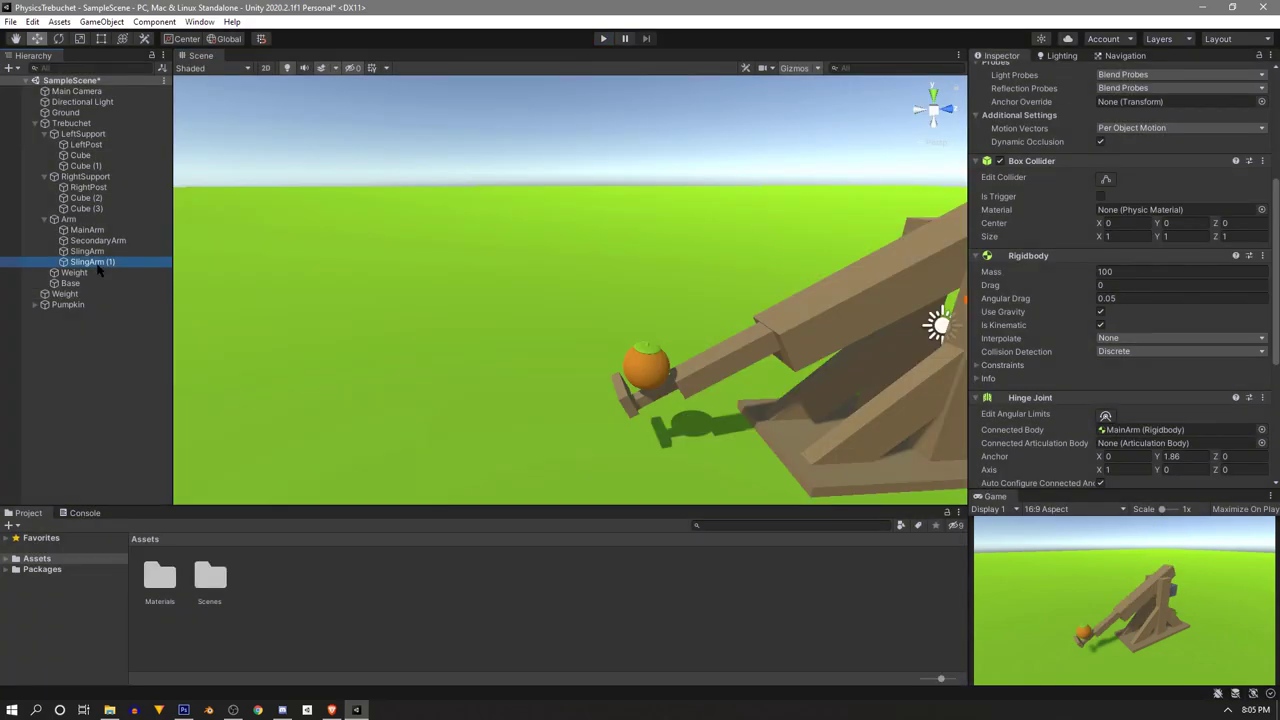
key(ctrl+p)
Delete SlingArm (1) and move the Pumpkin onto the base between the supports, at Y 0.74, Z about -0.85
click(648, 368)
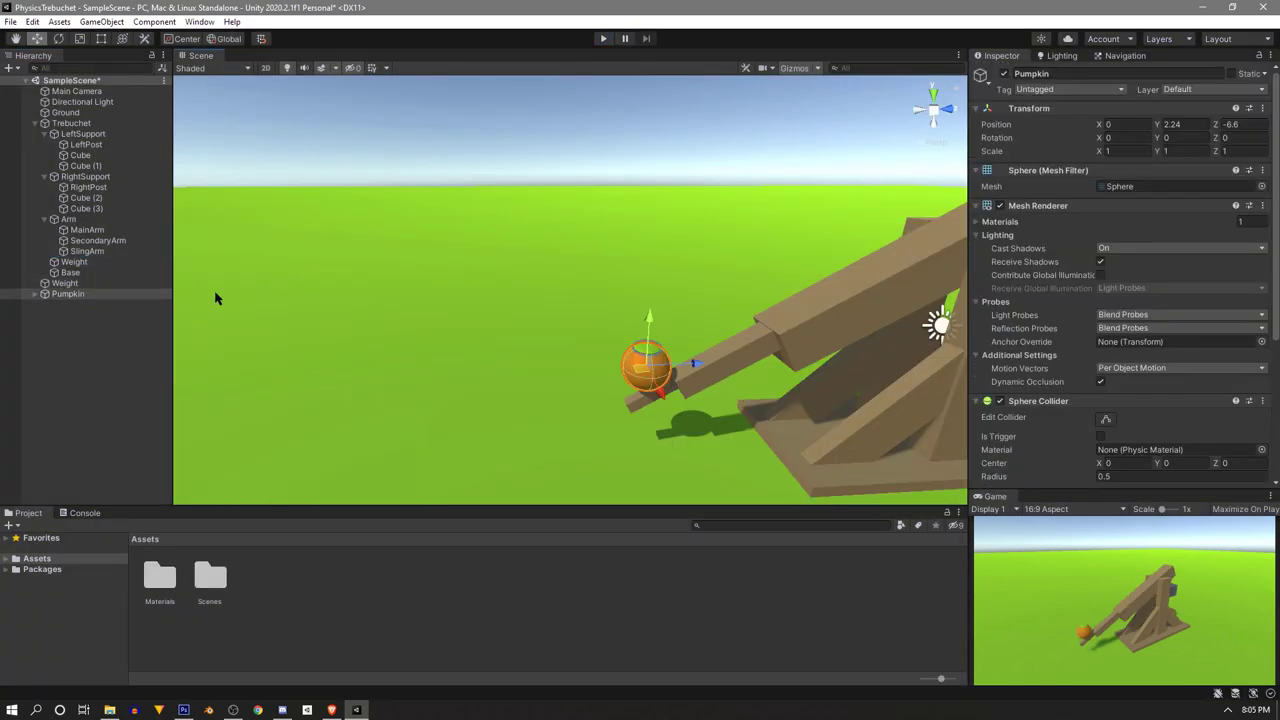
drag(649, 318, 644, 390)
drag(696, 432, 896, 417)
key(w)
right_drag(637, 414, 541, 442)
key(a)
drag(782, 440, 902, 414)
right_drag(743, 403, 918, 388)
key(w)
drag(730, 347, 737, 311)
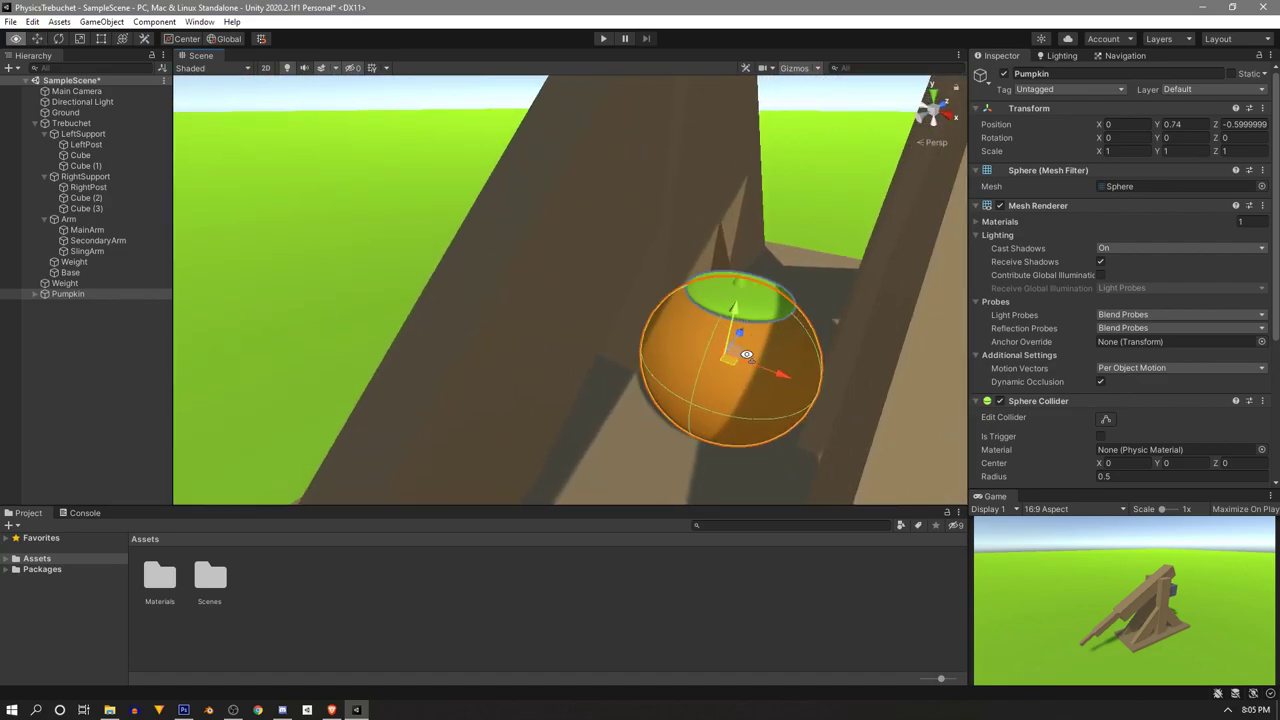
alt+drag(837, 323, 494, 389)
scroll(672, 328, down, 10)
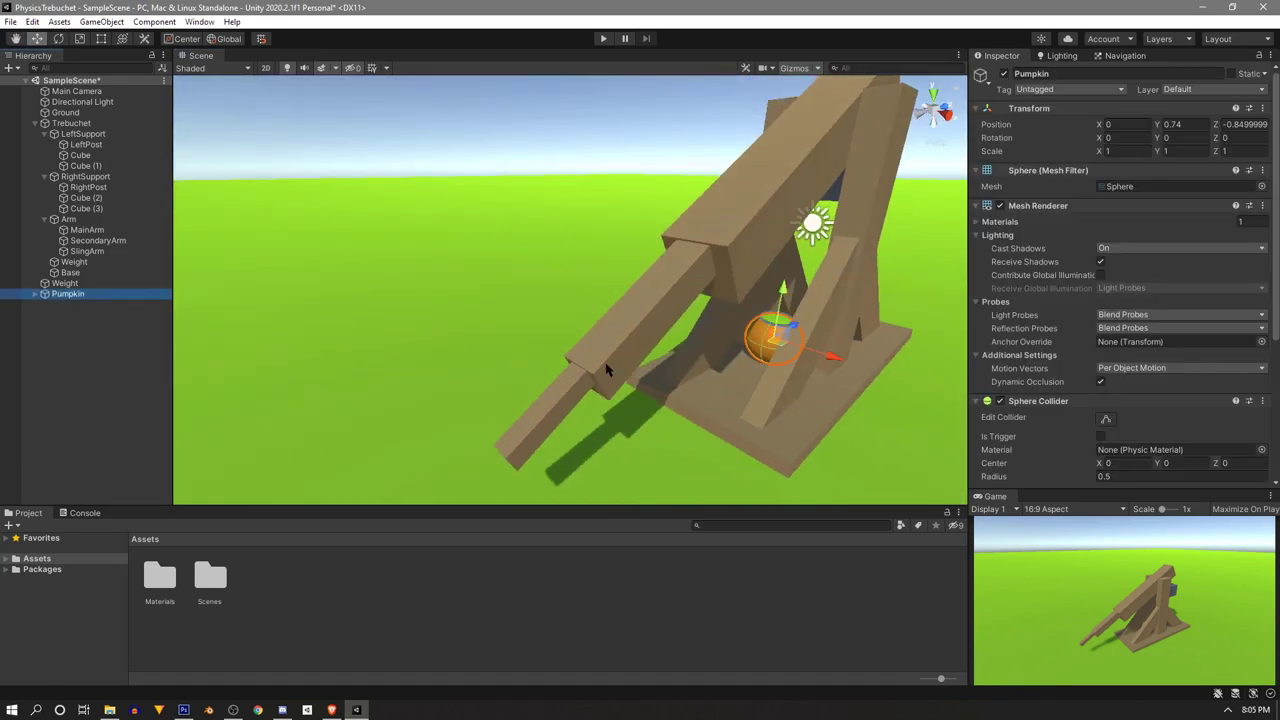
Duplicate the Pumpkin three times and pile the copies on the ground beside the sling arm
key(ctrl+d)
drag(766, 334, 482, 285)
key(ctrl+d)
drag(482, 285, 428, 345)
key(ctrl+d)
drag(402, 300, 394, 323)
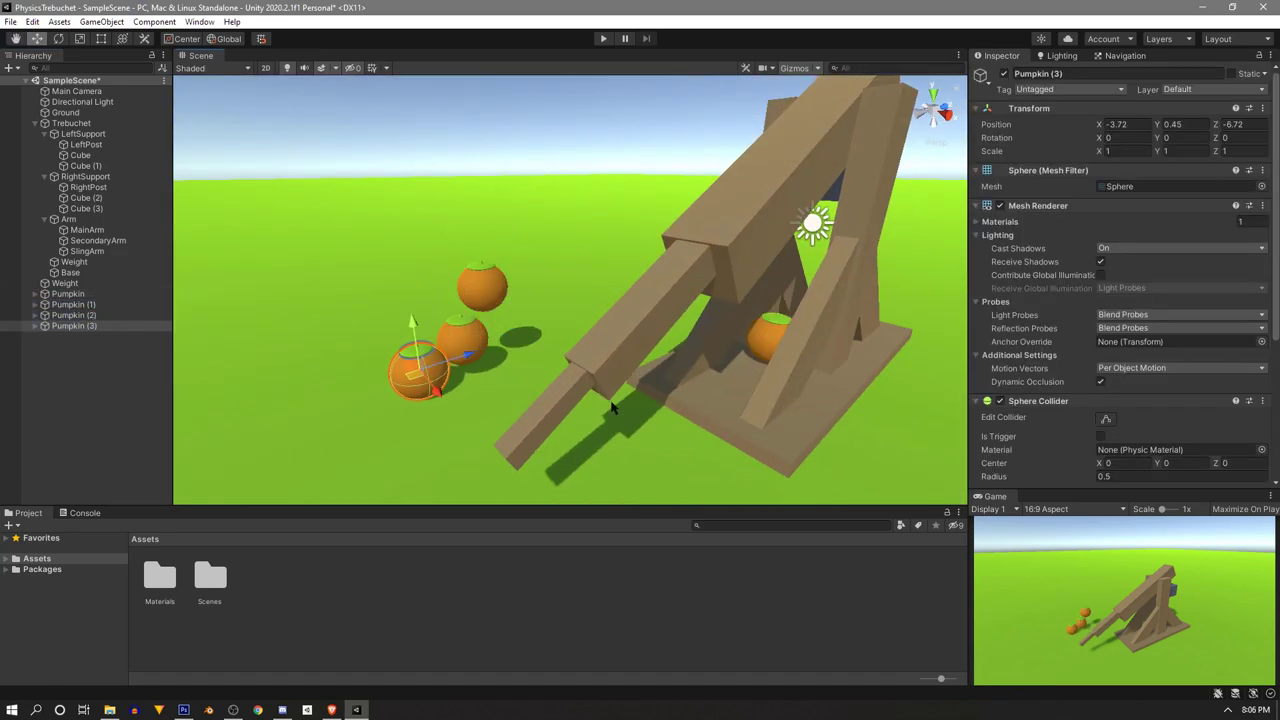
Add a Hinge Joint component to the original Pumpkin between the supports
click(771, 346)
mouse_move(689, 422)
right_down()
mouse_move(743, 431)
mouse_move(698, 440)
right_up()
scroll(1122, 346, down, 5)
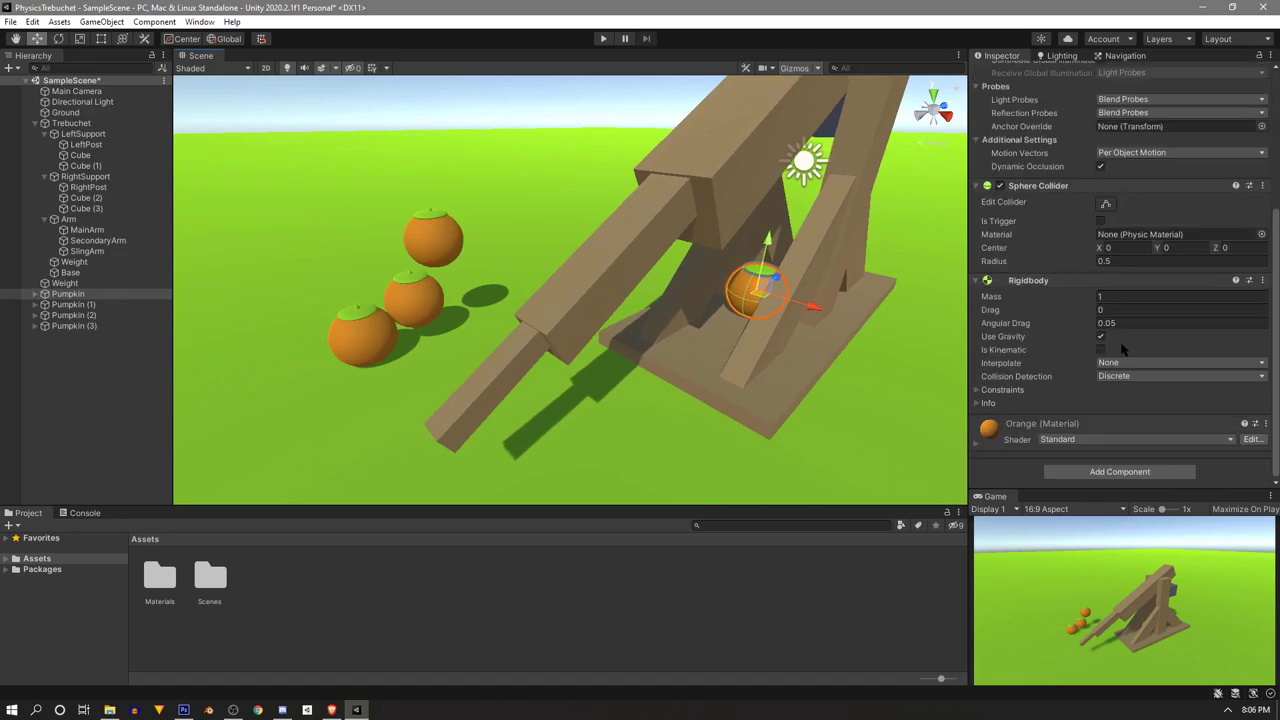
click(1128, 469)
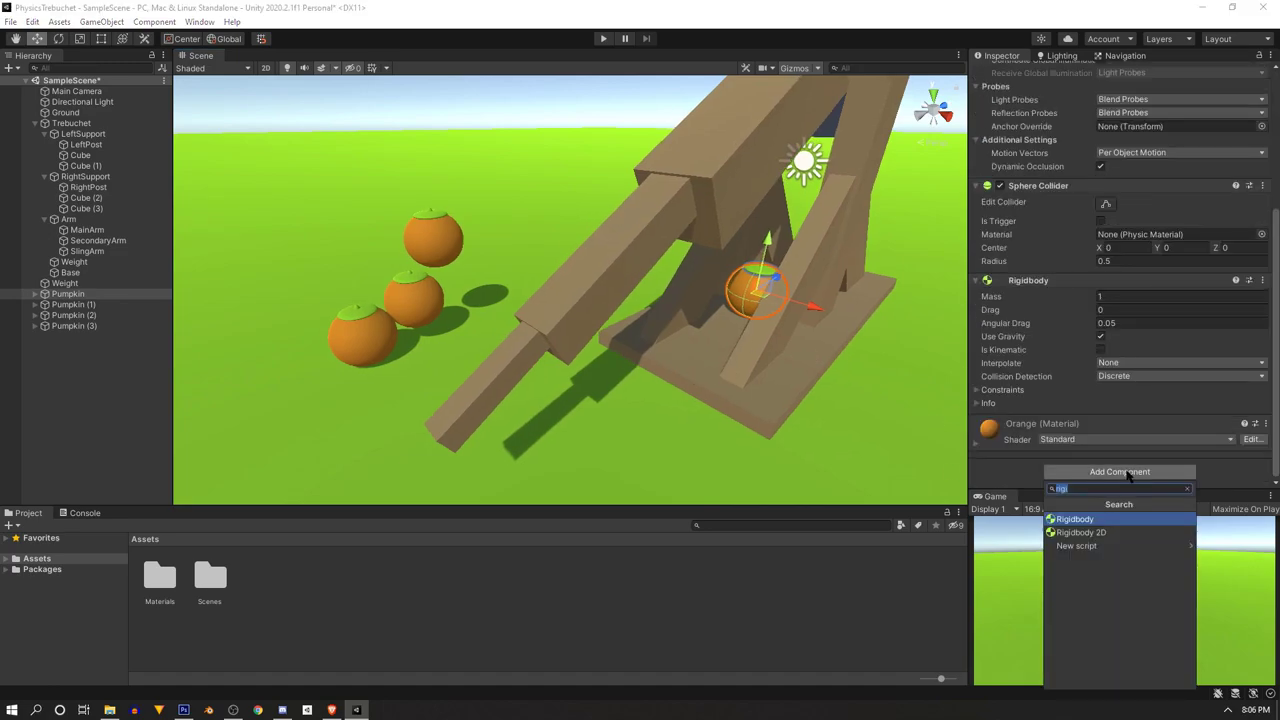
text(hing)
key(Return)
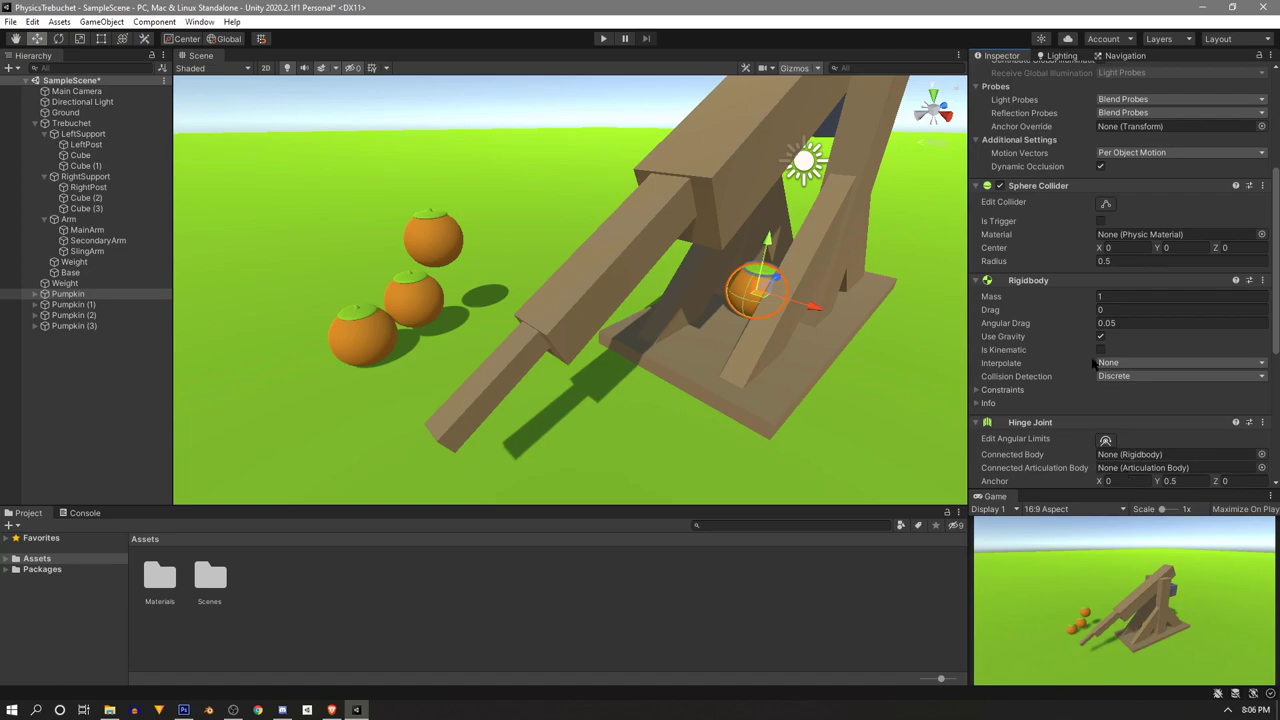
scroll(1072, 390, down, 6)
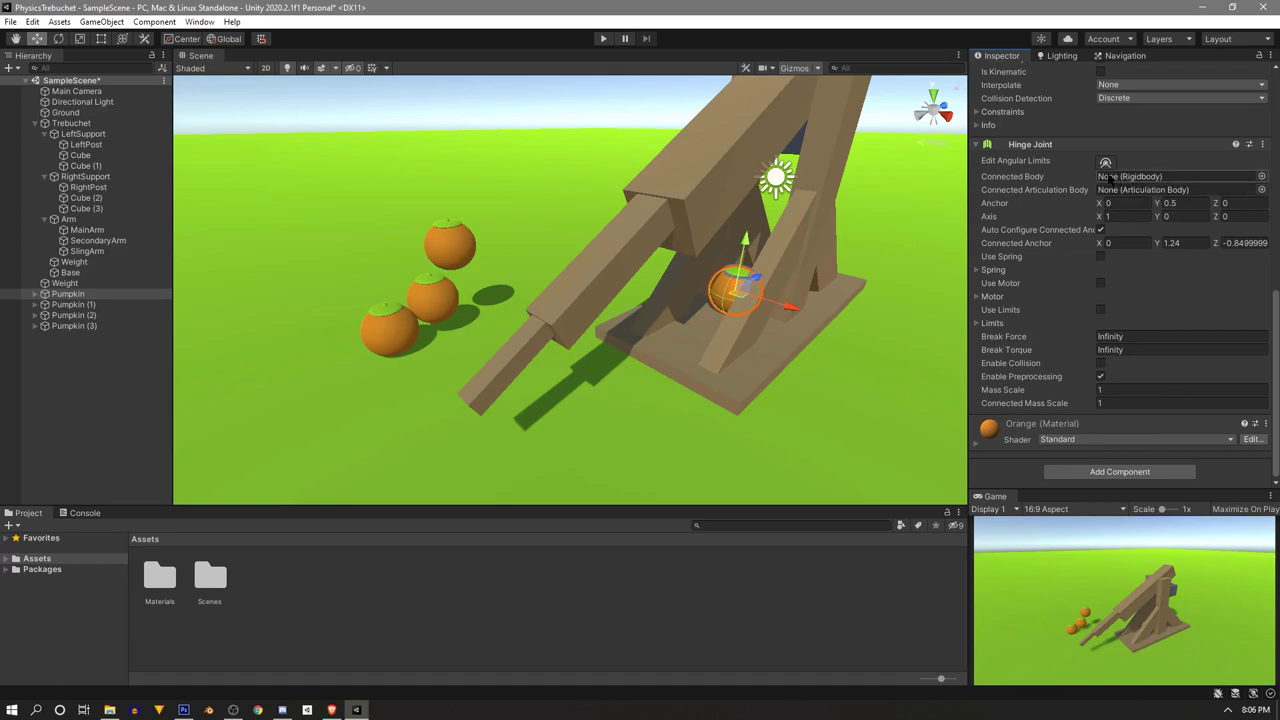
Set the Pumpkin's hinge anchor Z to -6.16 near the arm's tip and assign SlingArm as its Connected Body
right_drag(829, 256, 751, 297)
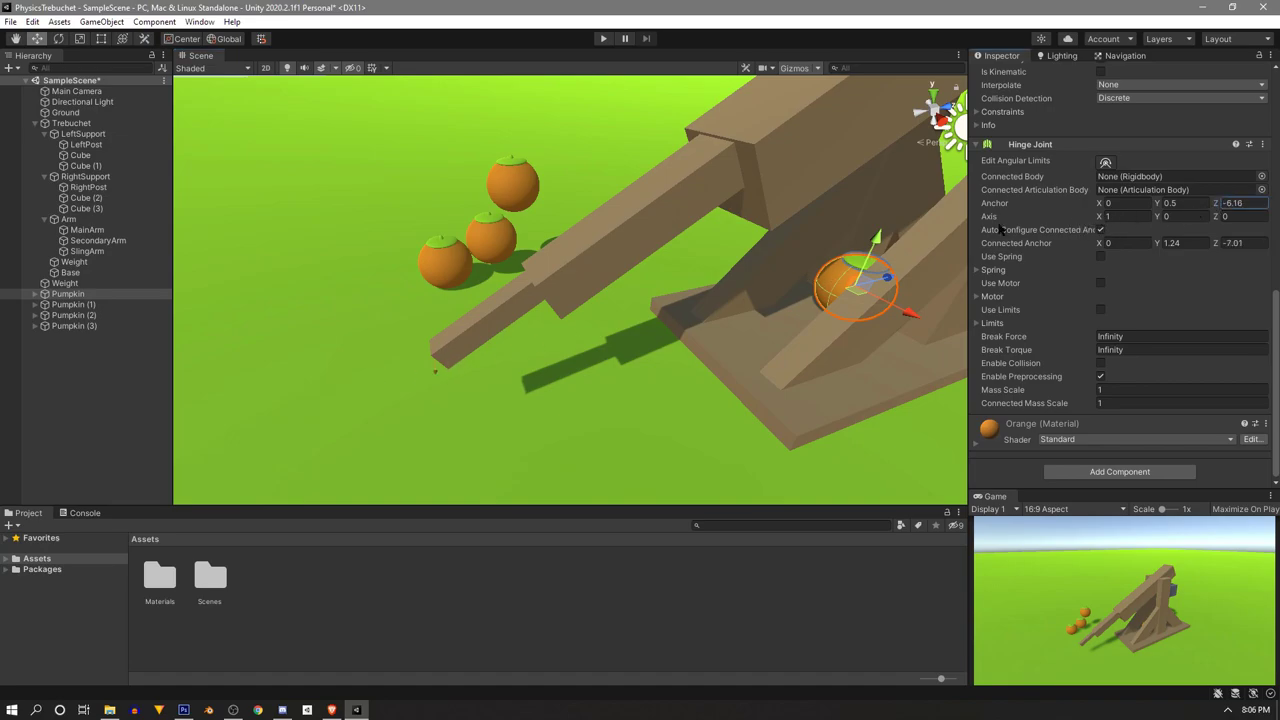
key(w)
right_drag(868, 240, 425, 291)
key(s)
right_drag(518, 319, 600, 314)
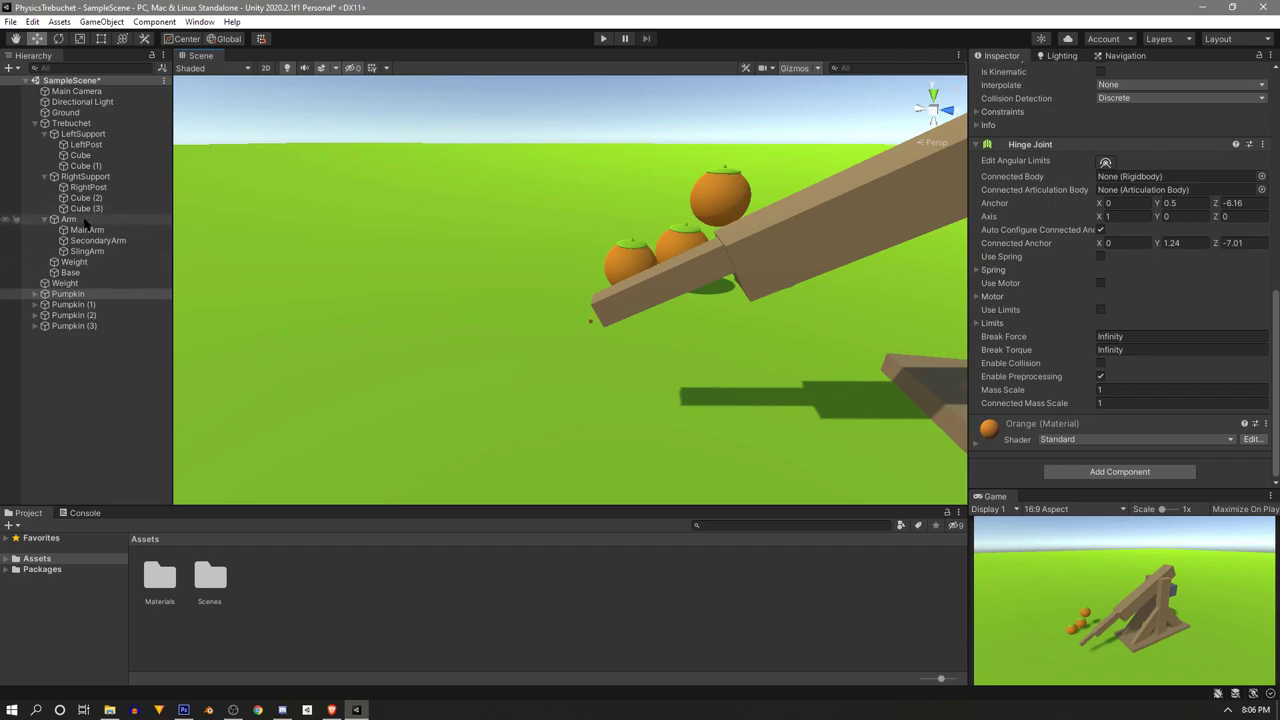
drag(86, 251, 1159, 178)
Run the scene, turn off the Weight's Is Kinematic to test the swing with the hinged pumpkin, and stop it
scroll(529, 240, down, 4)
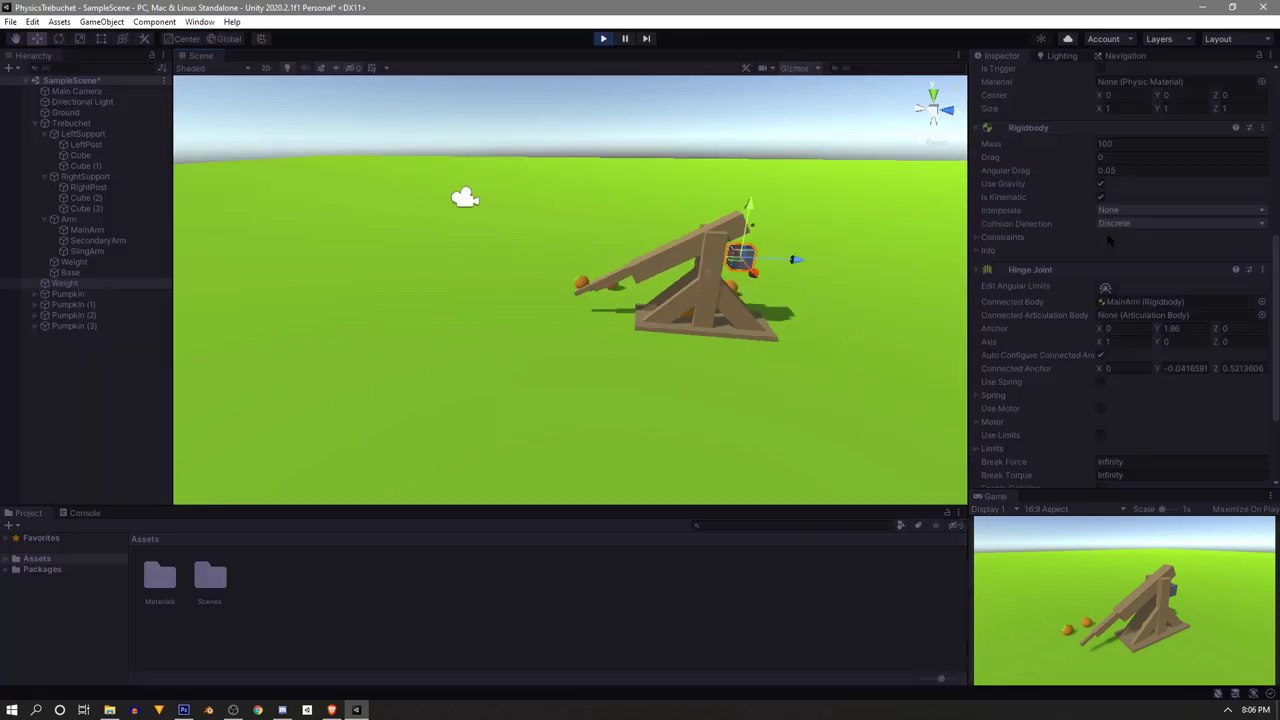
scroll(1108, 244, up, 3)
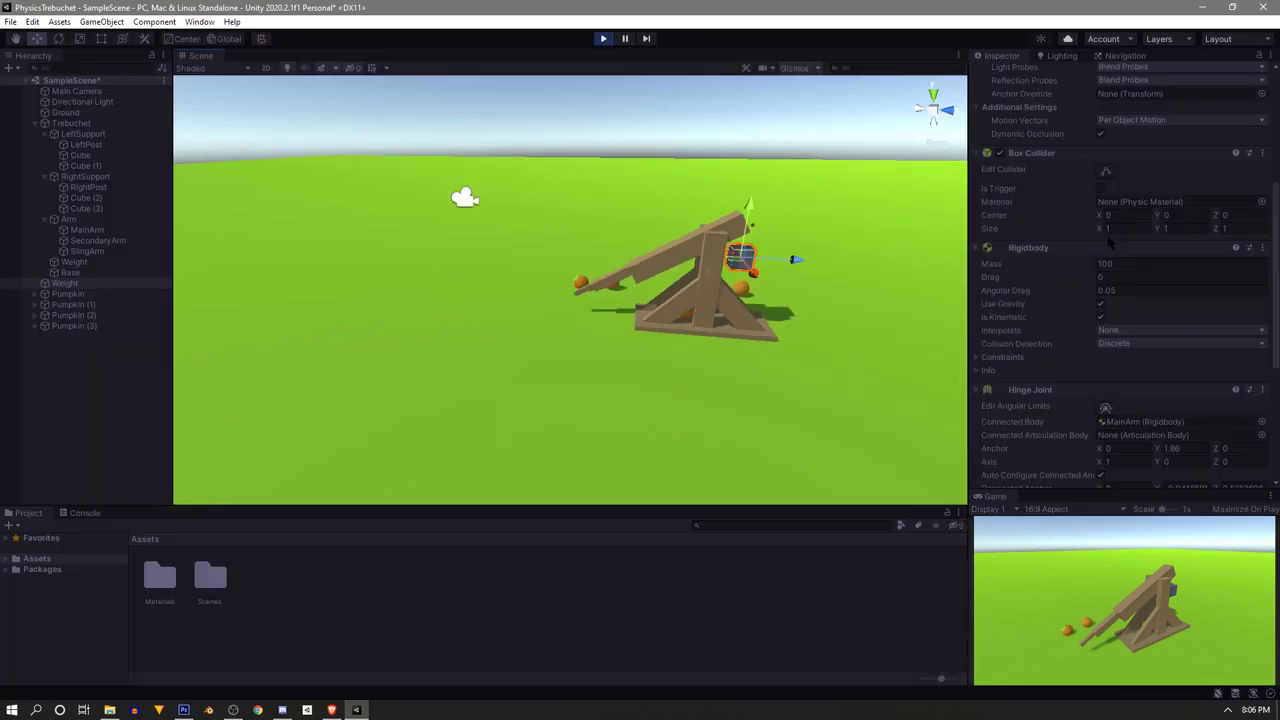
click(1101, 317)
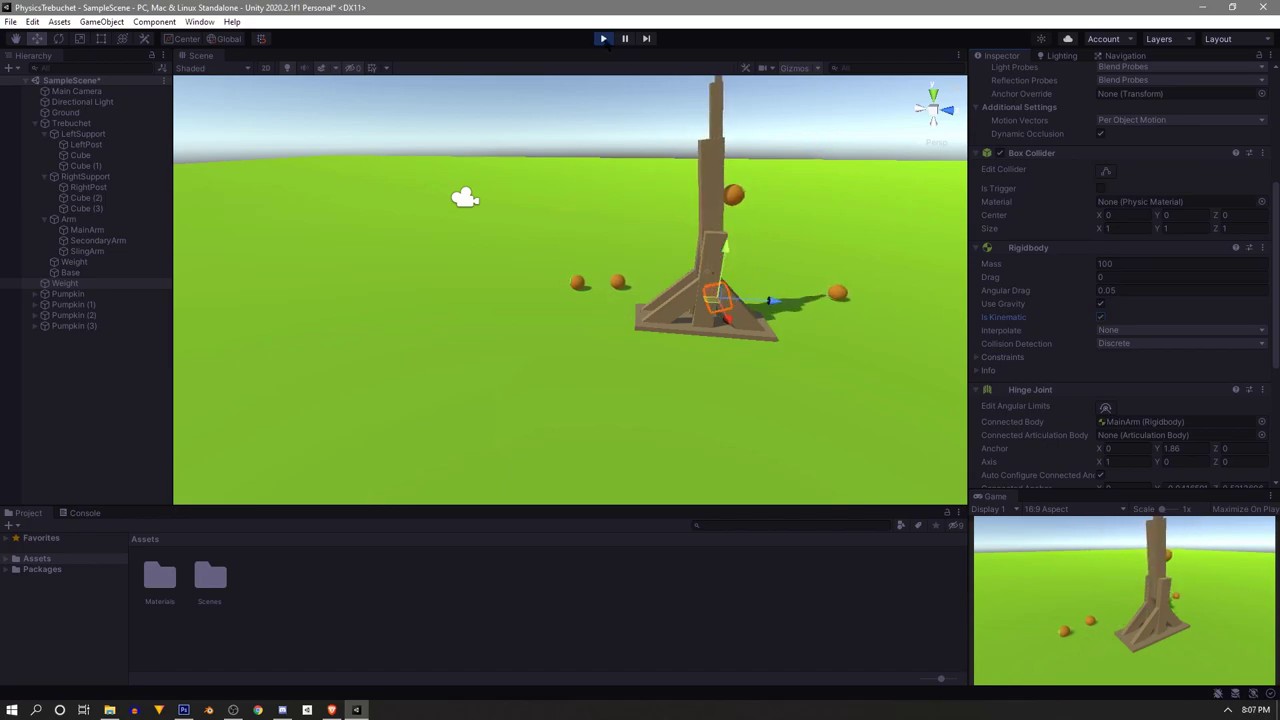
click(603, 38)
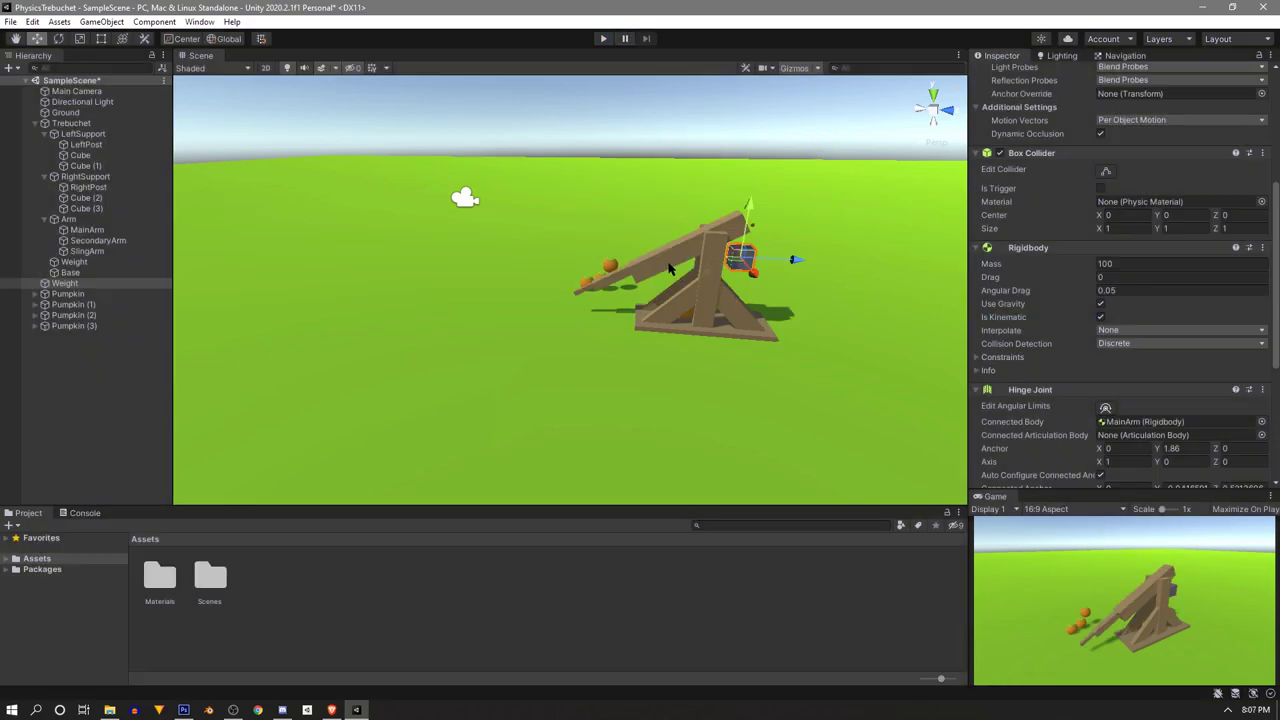
Delete the empty Weight object from inside the Trebuchet group
click(108, 372)
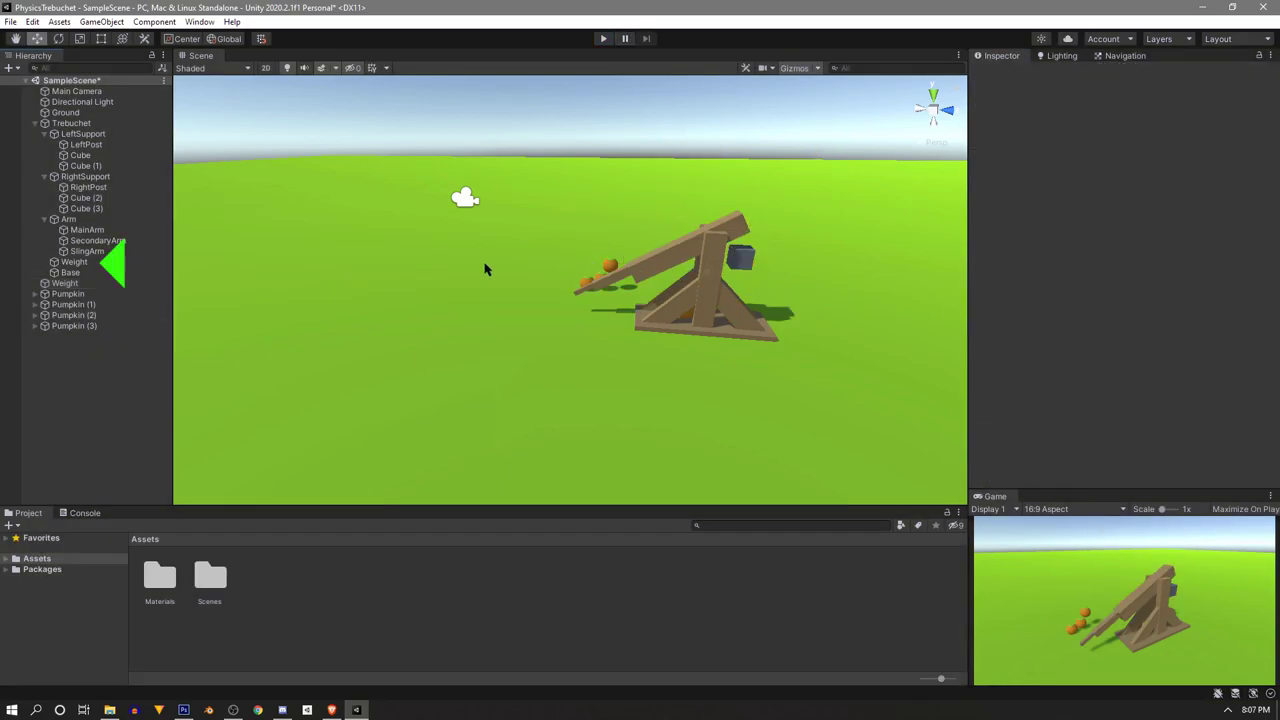
click(88, 262)
key(Delete)
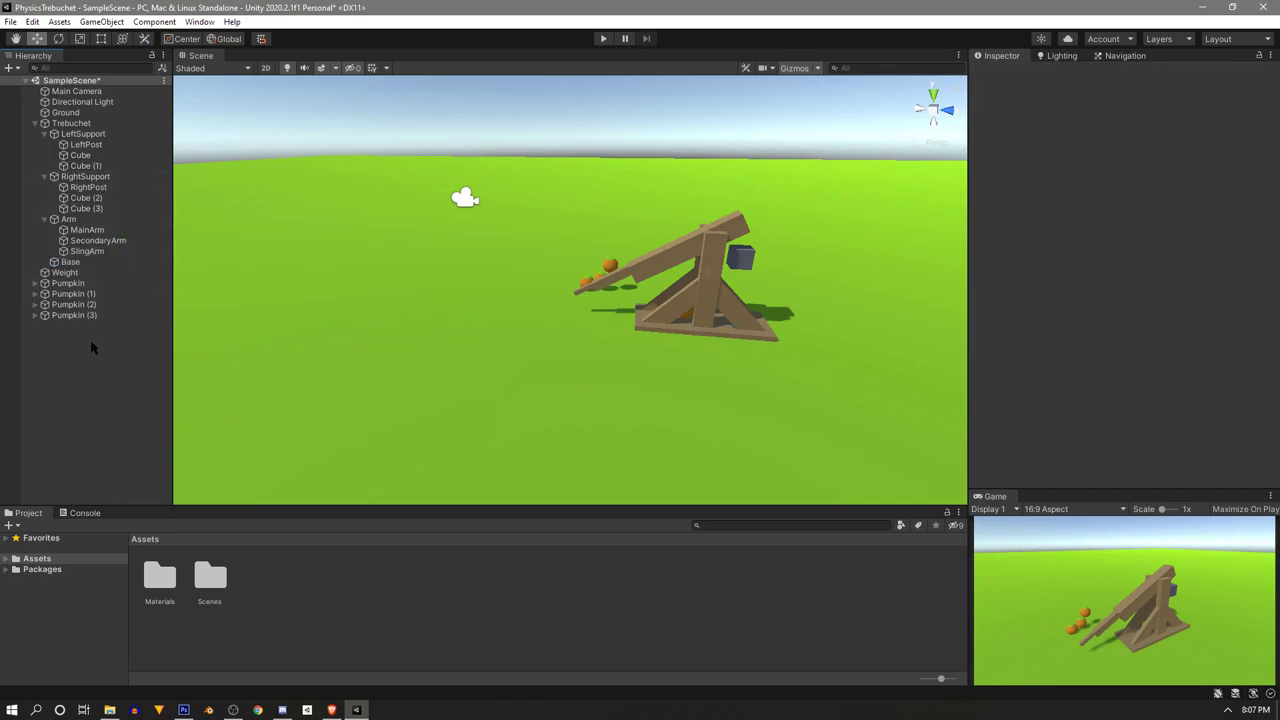
Create a new script named TrebuchetController as a component on the Trebuchet group
click(35, 123)
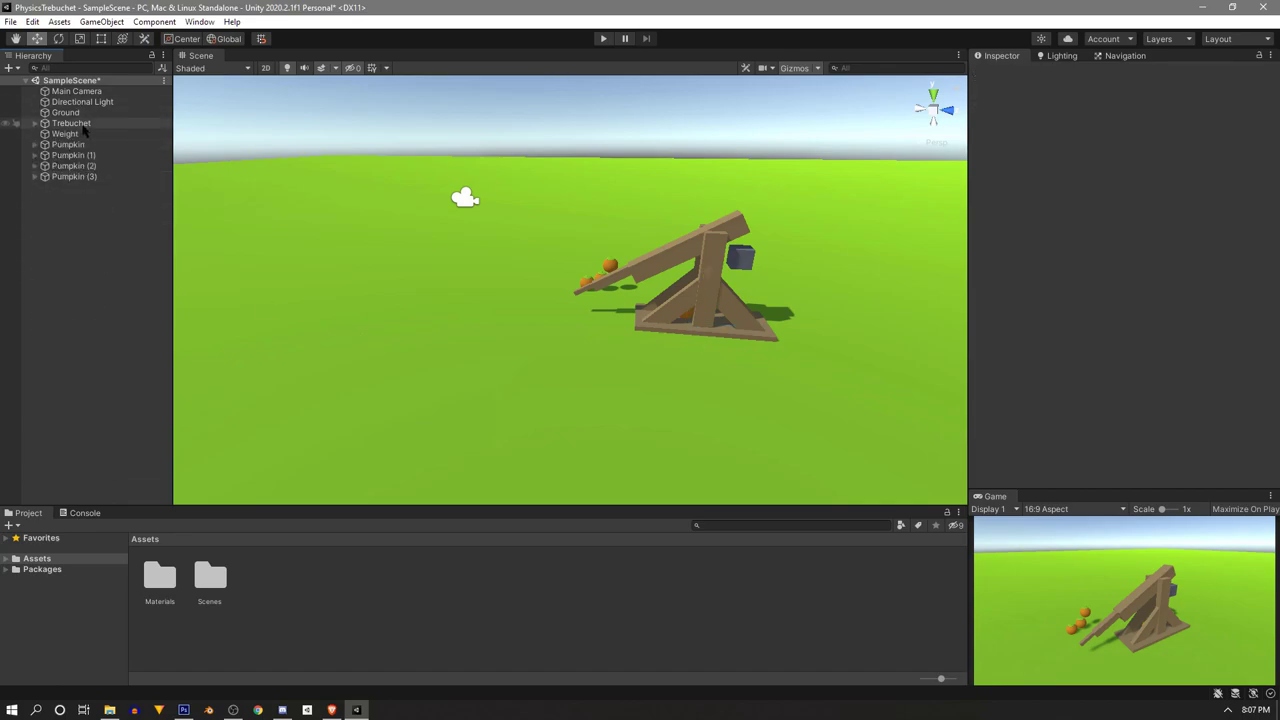
click(155, 124)
click(1132, 177)
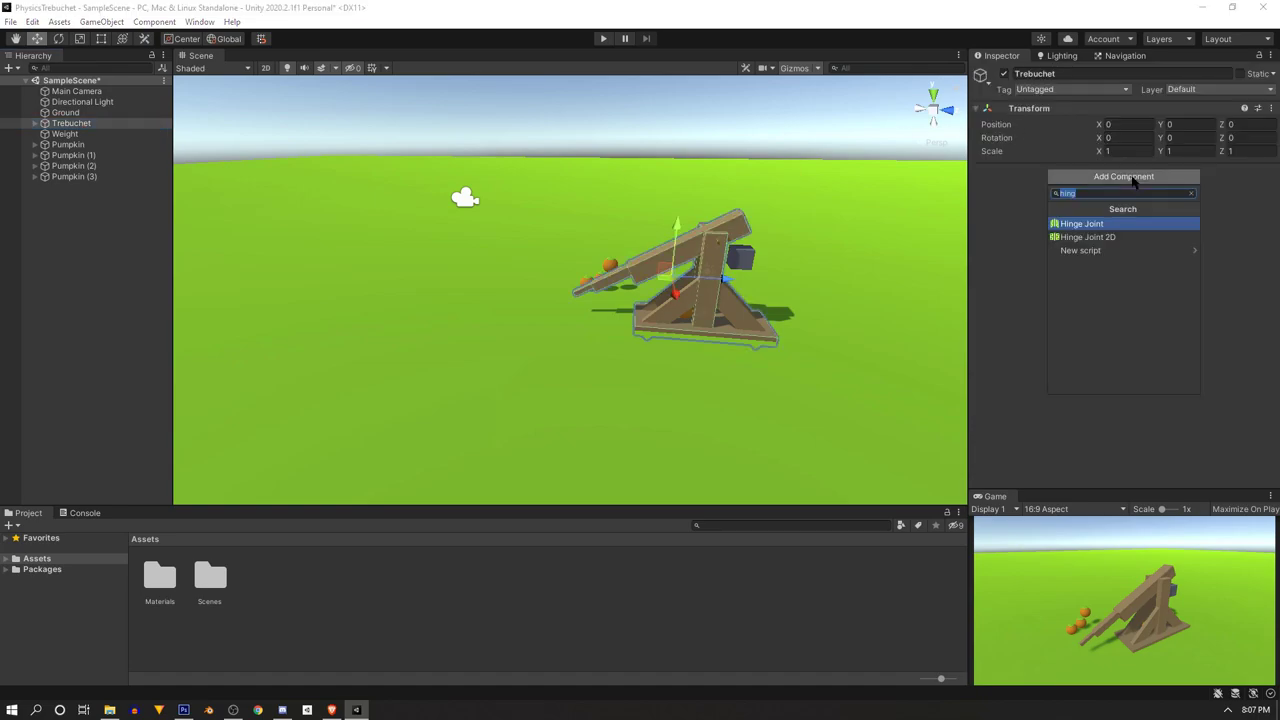
text(TrebuchetController)
key(Return)
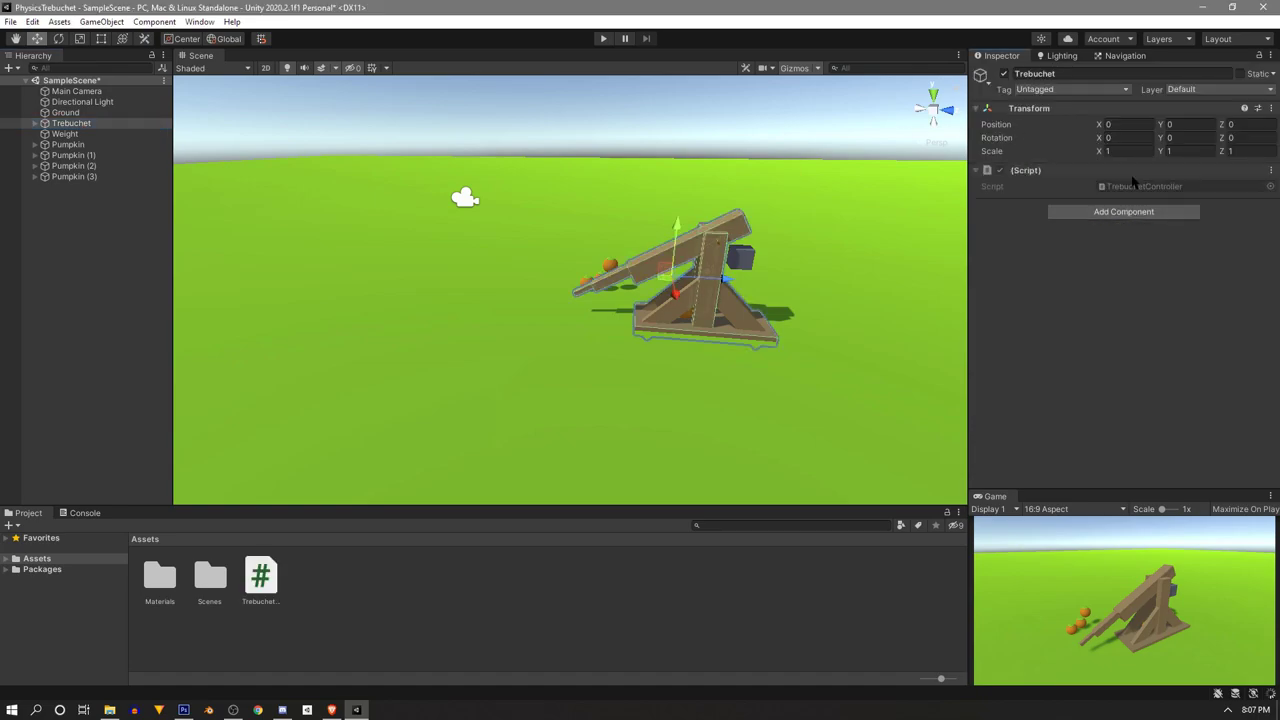
Open the TrebuchetController script in the code editor and declare the fields public Rigidbody weight and public GameObject pumpkin
click(262, 578)
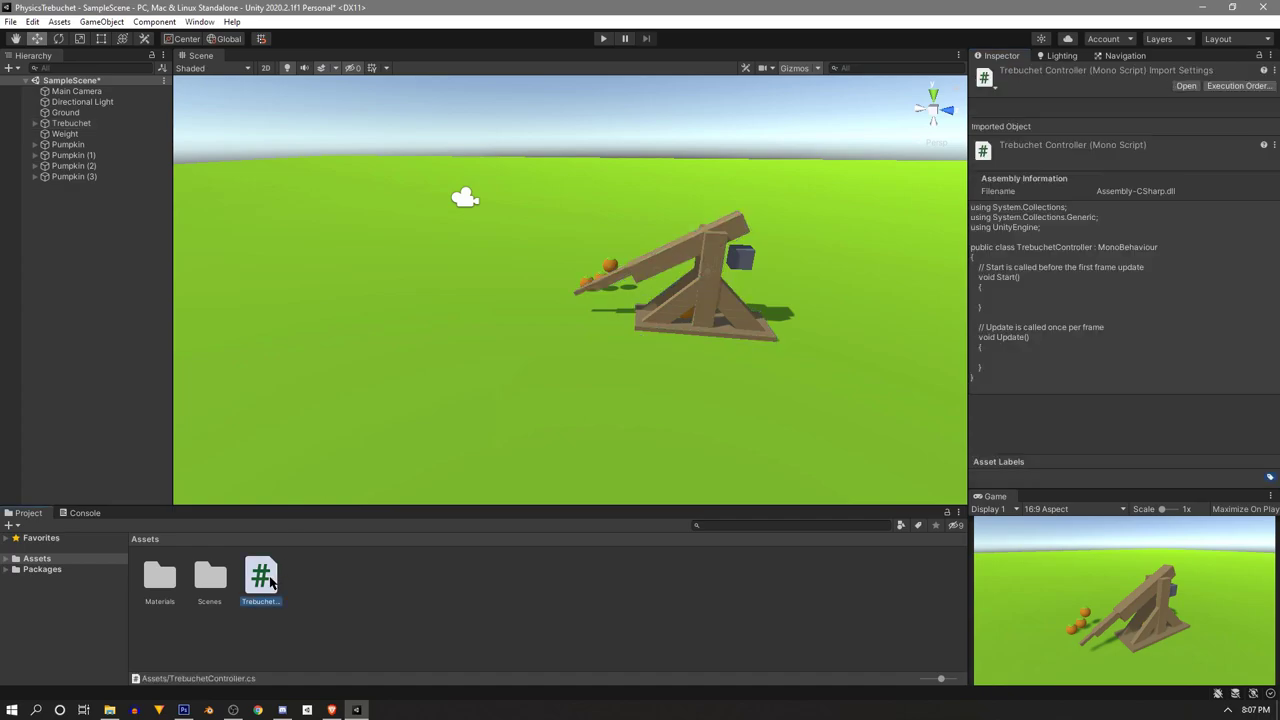
double_click(270, 580)
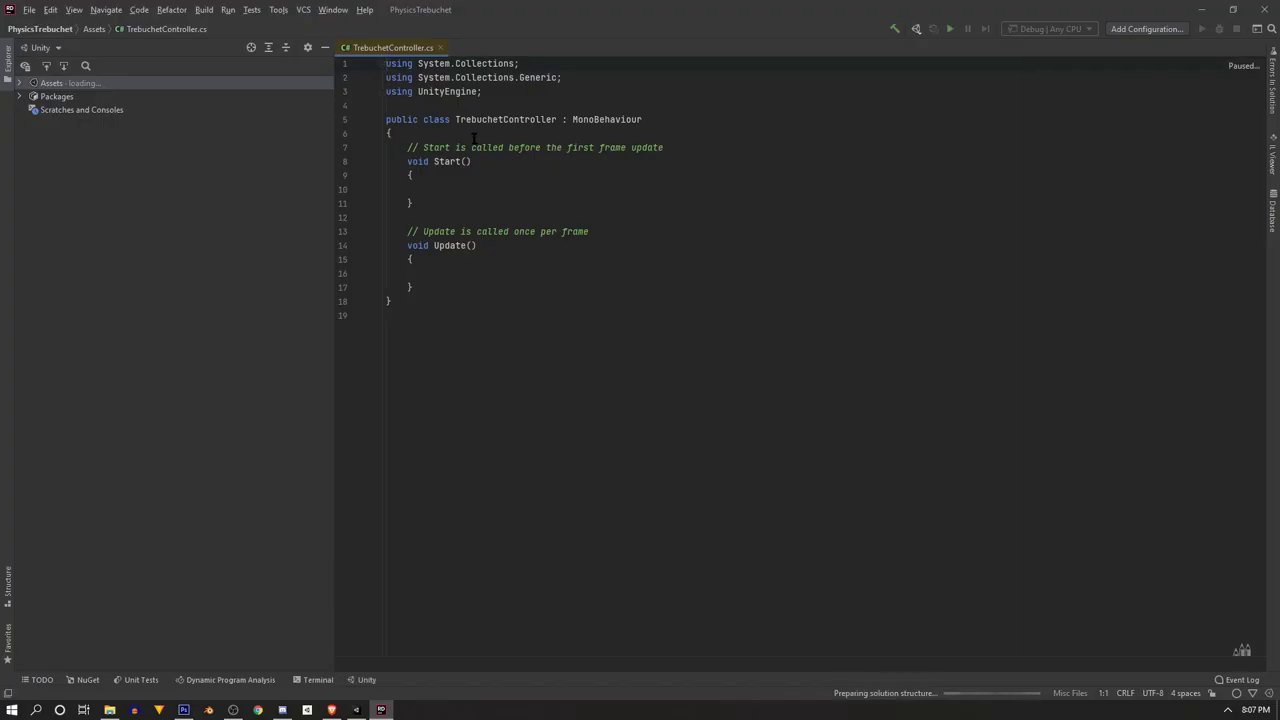
key(Return)
key(Return)
key(Return)
key(Up)
key(Up)
key(Tab)
key(Return)
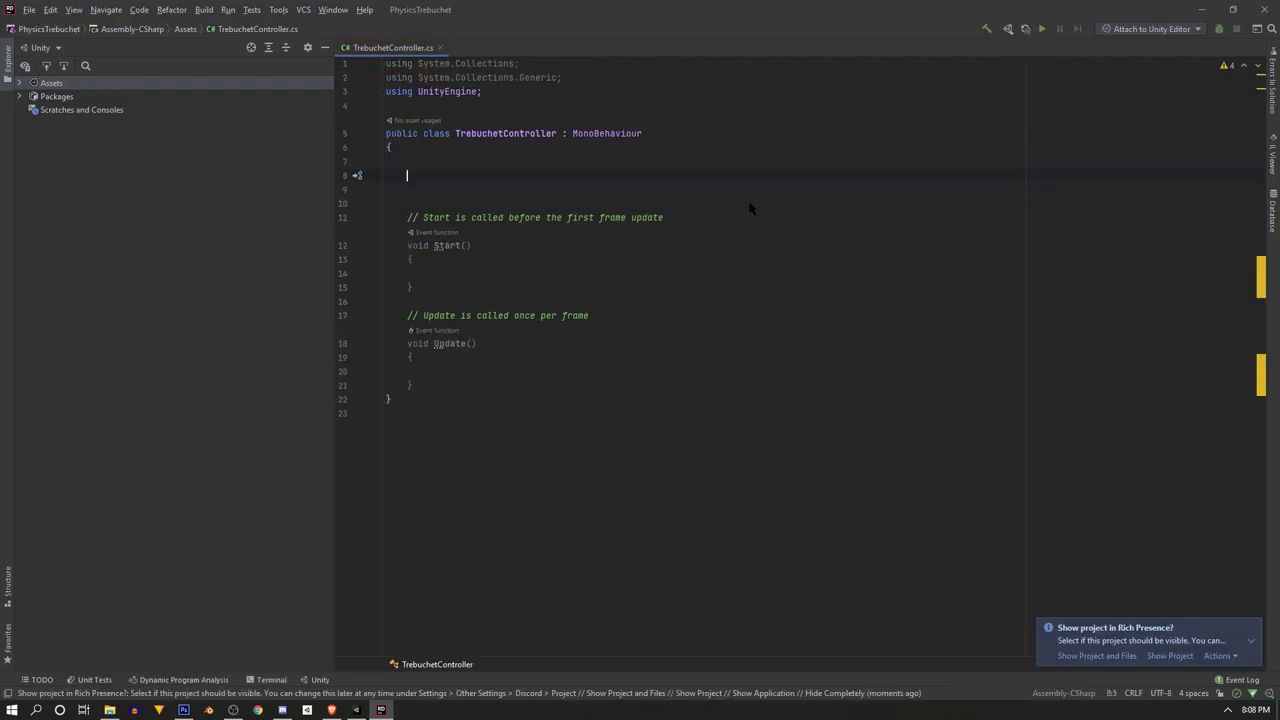
text(public Rigidbody weight;)
key(Return)
text(public GameObject)
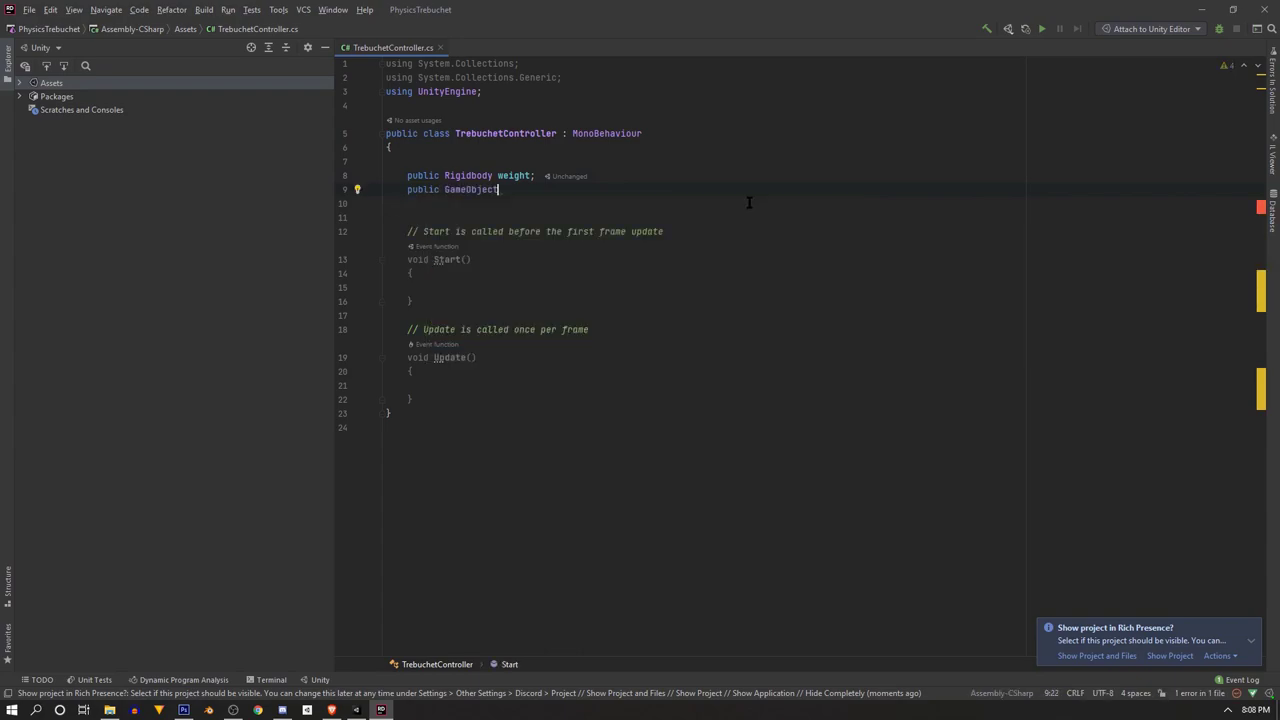
text( pumpkin;)
In Update, add an if (Input.GetKeyDown(KeyCode.Space)) block containing the comment "//release the weight"
click(491, 387)
text(if(Input.GetKeyDown(KeyCode.sp)
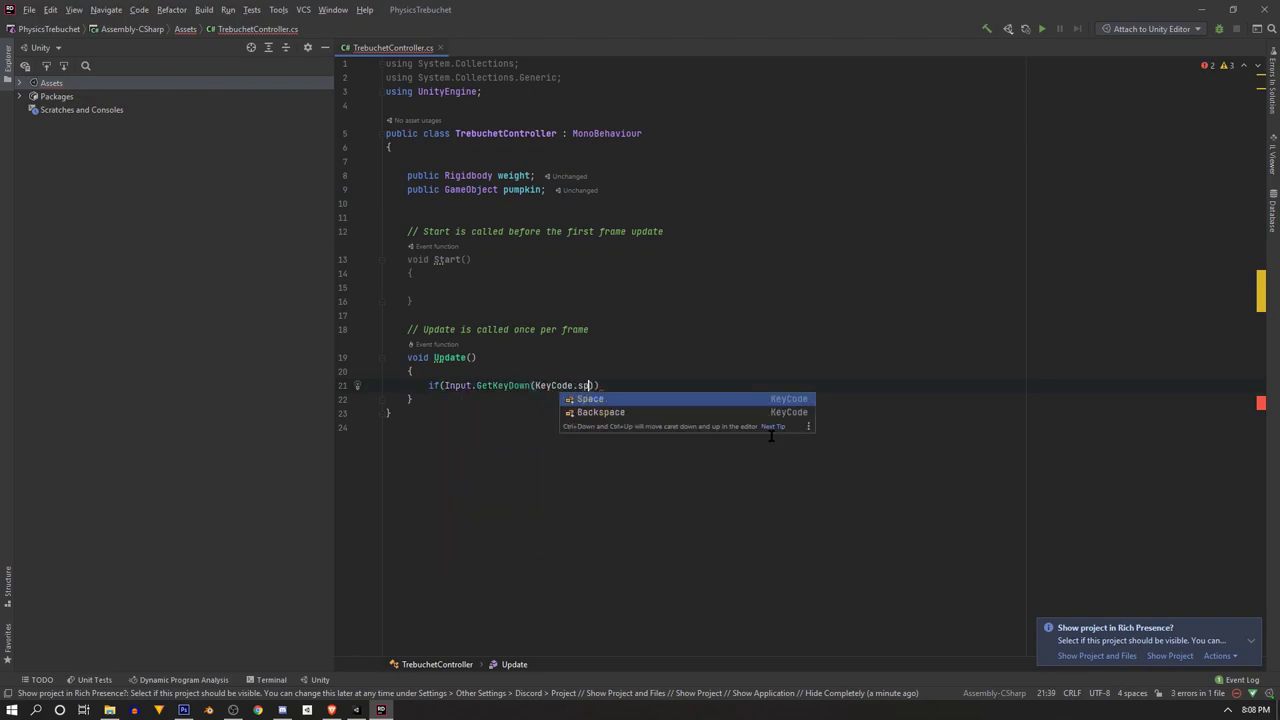
key(Return)
text())
key(Return)
text({)
key(Return)
text(//release the weight)
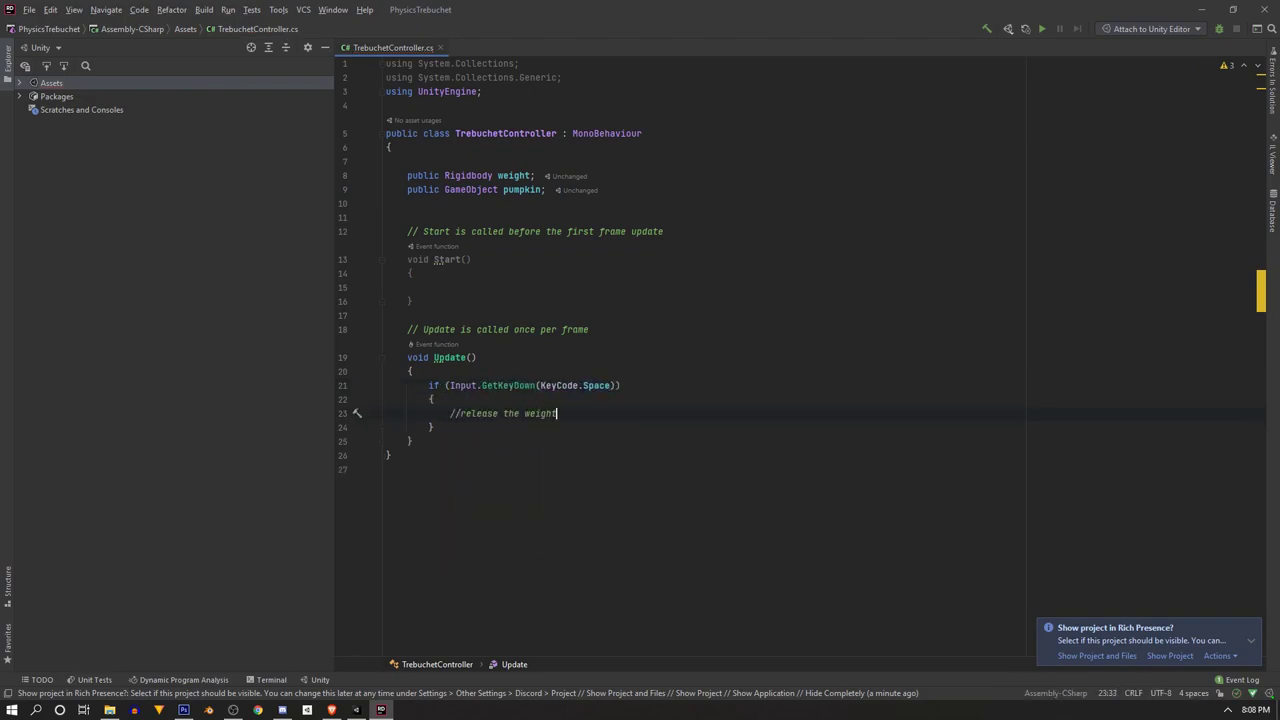
Below it in Update, add an if (Input.GetKeyUp(KeyCode.Space)) block containing the comment "//launch pumpkin"
key(Return)
key(Return)
text(if(Input.getKeyUp(key)
key(Return)
text(KeyCode.sp)
key(Return)
text())
key(Return)
text({)
key(Return)
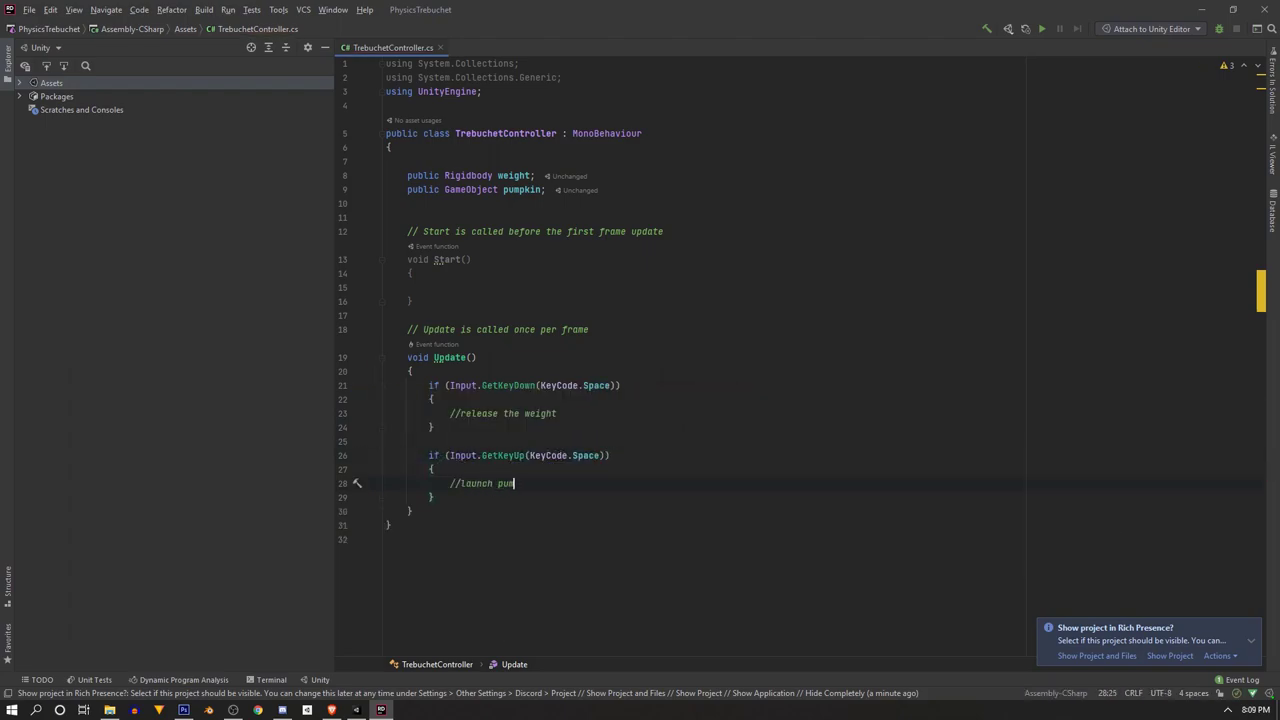
Add the statement weight.isKinematic = false; under the release comment in the GetKeyDown block
click(610, 418)
key(Return)
key(Return)
text(weight)
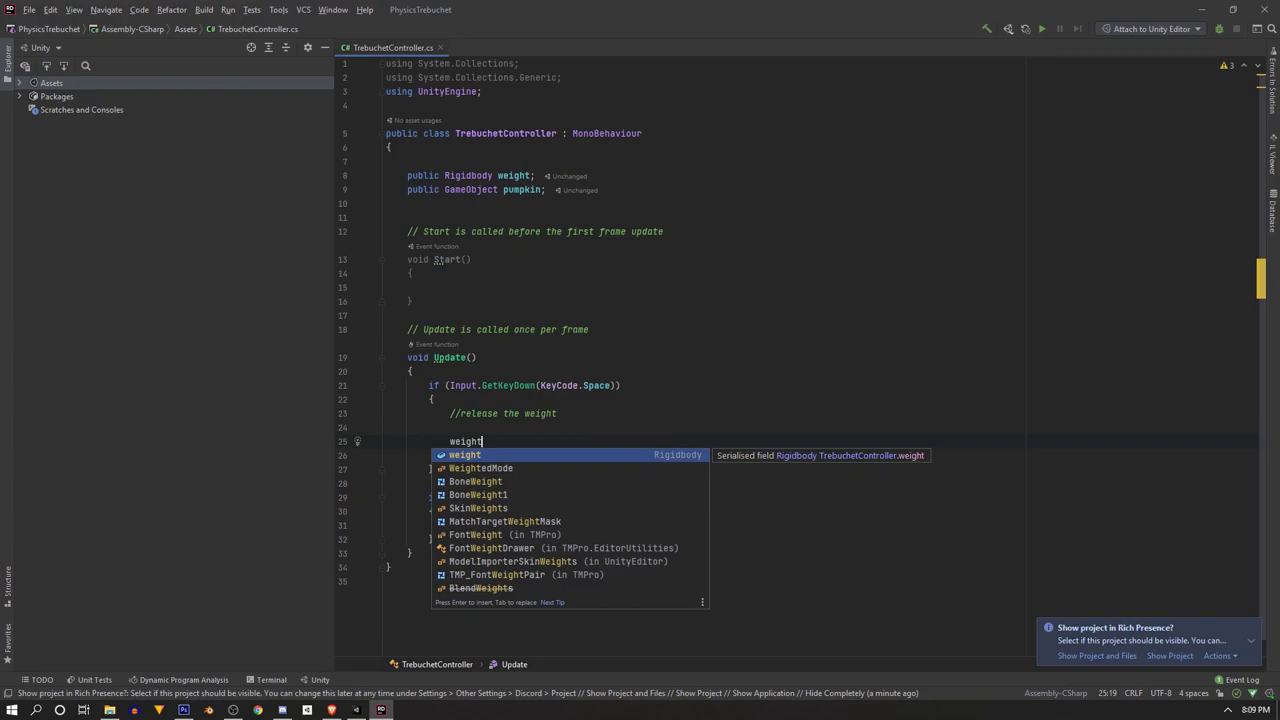
text(.)
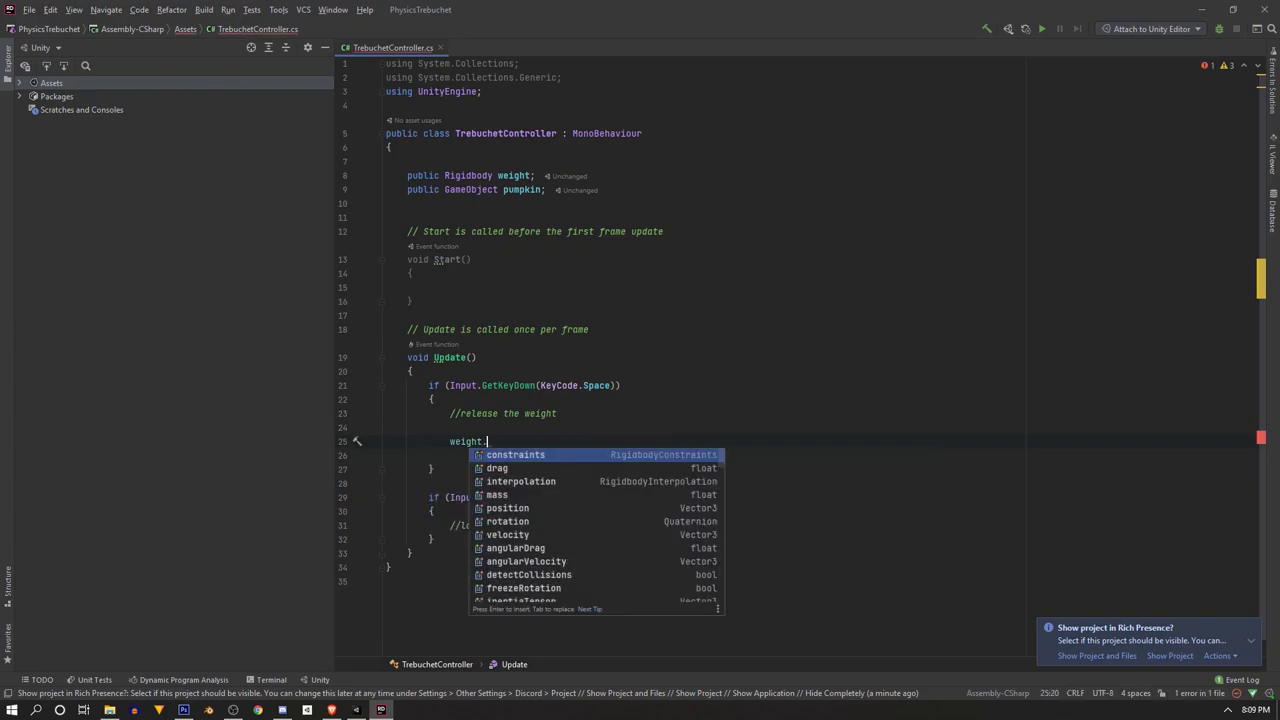
text(isKinematic)
key(Return)
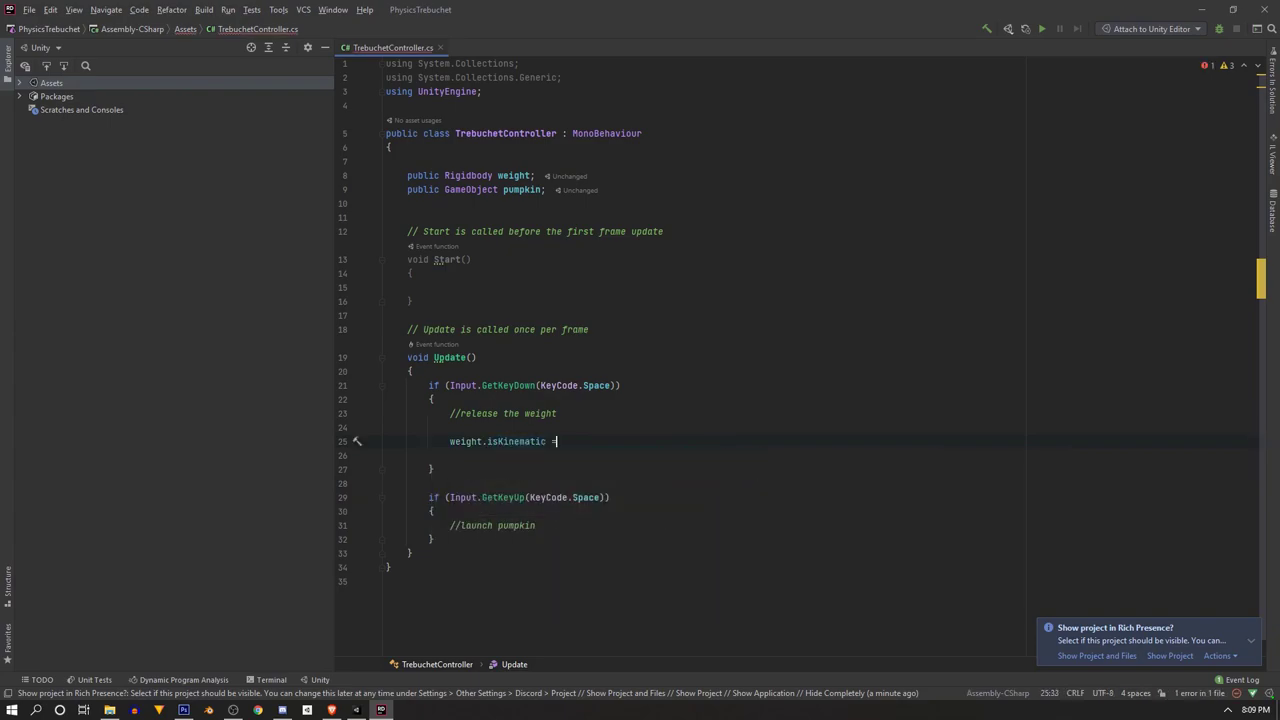
text(false;)
Declare a HingeJoint variable named hingeToDestroy under the launch comment in the GetKeyUp block
click(554, 525)
key(Return)
key(Return)
key(Return)
text(HingeJoint)
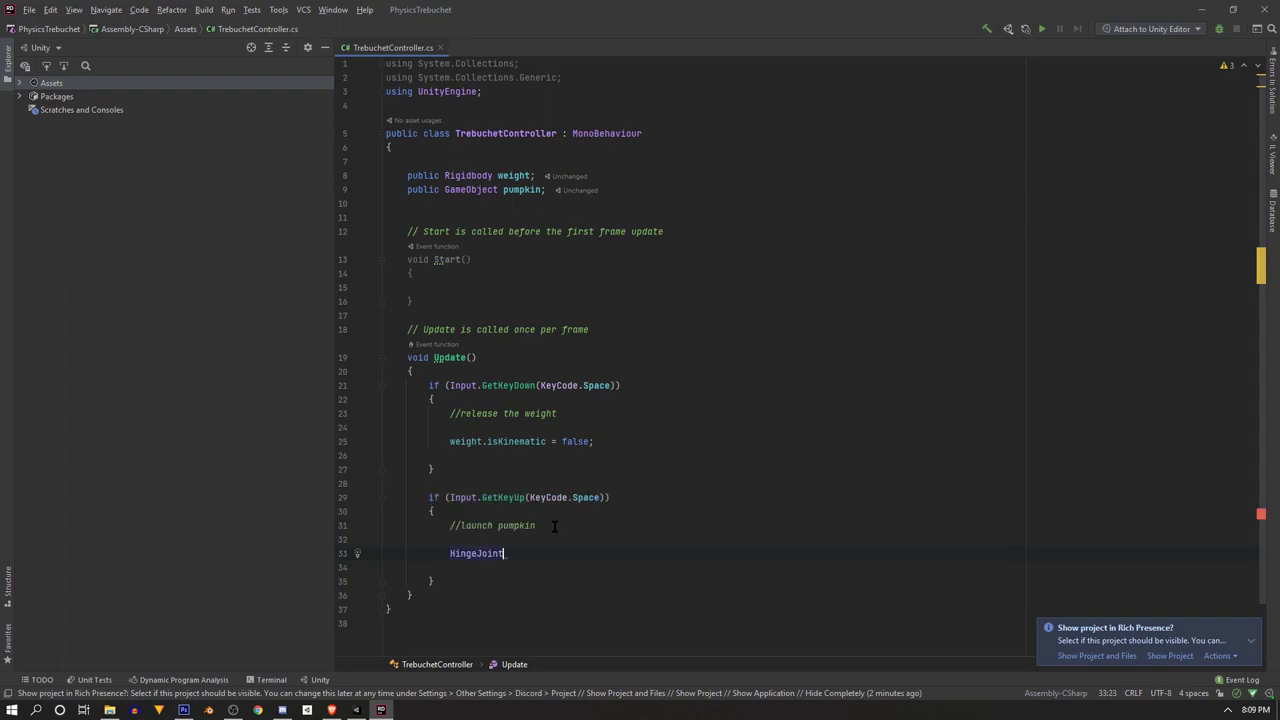
text( jhingeJ)
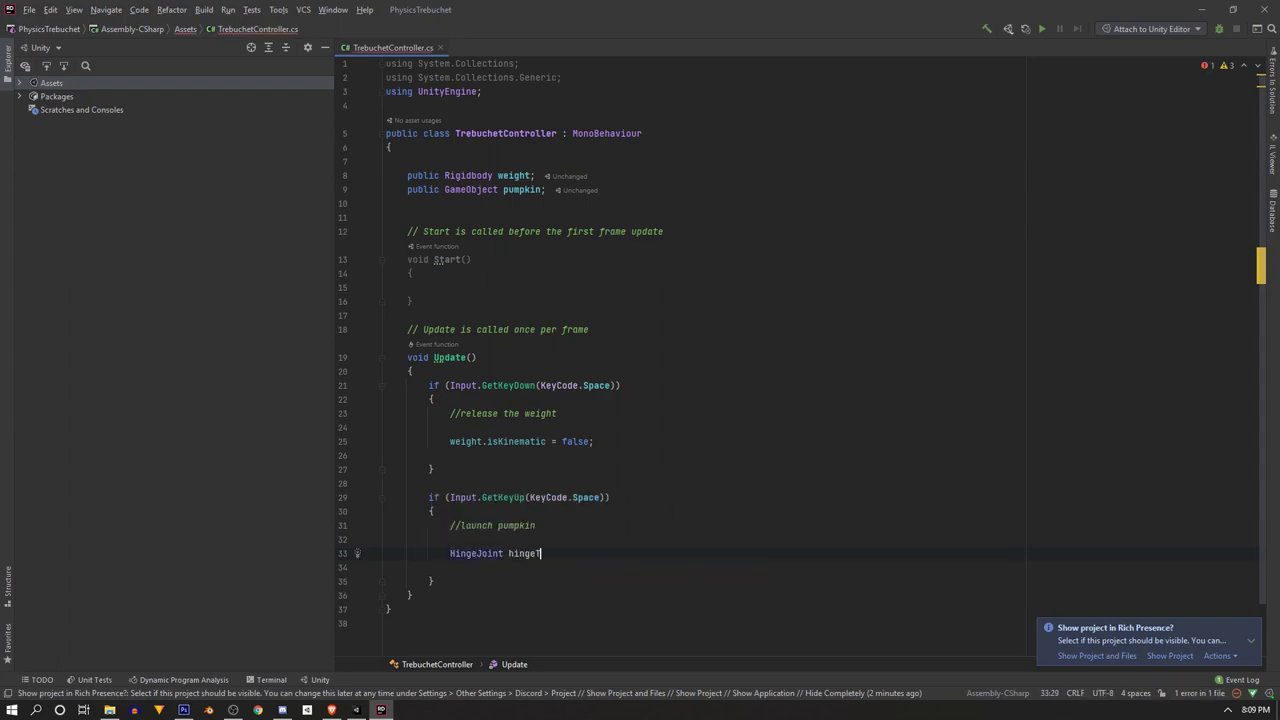
text(oDestroy;)
Assign pumpkin.GetComponent<HingeJoint>() to hingeToDestroy on the line after its declaration
key(Return)
text(hingeToDestroy)
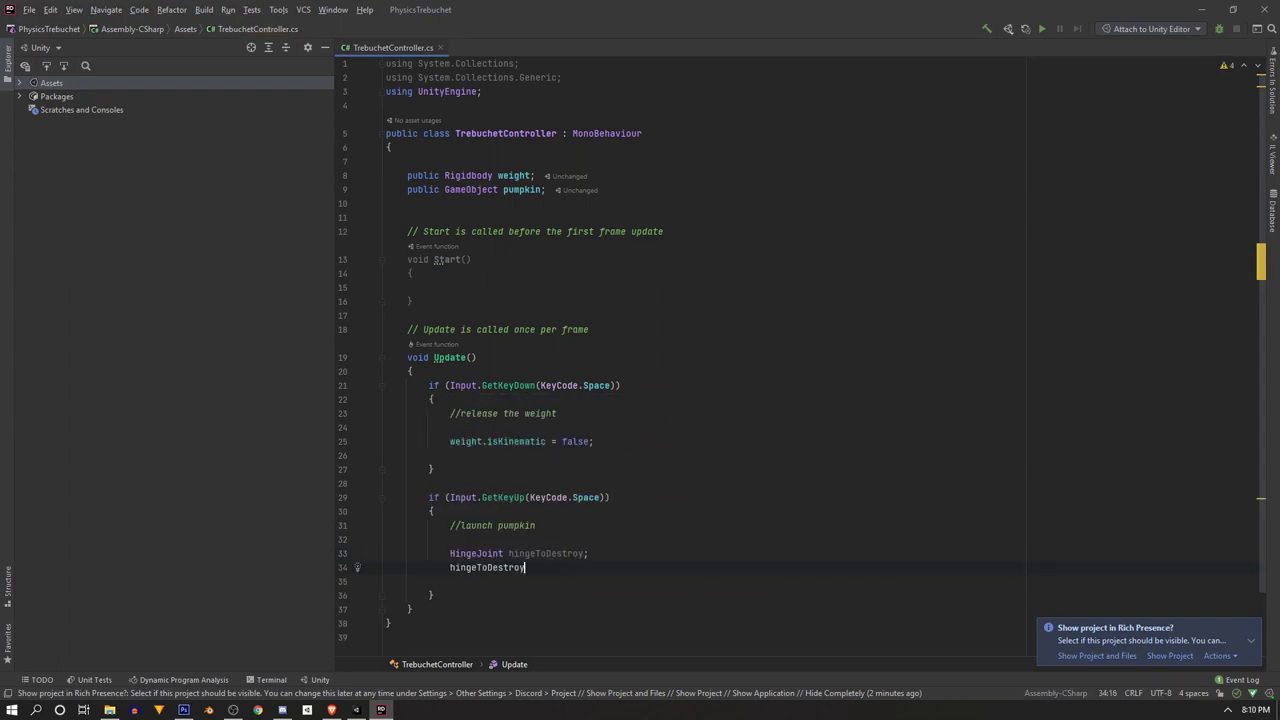
text( = pumpkin.GetComponent<Hinge)
key(Return)
text(Hing)
key(Return)
text();)
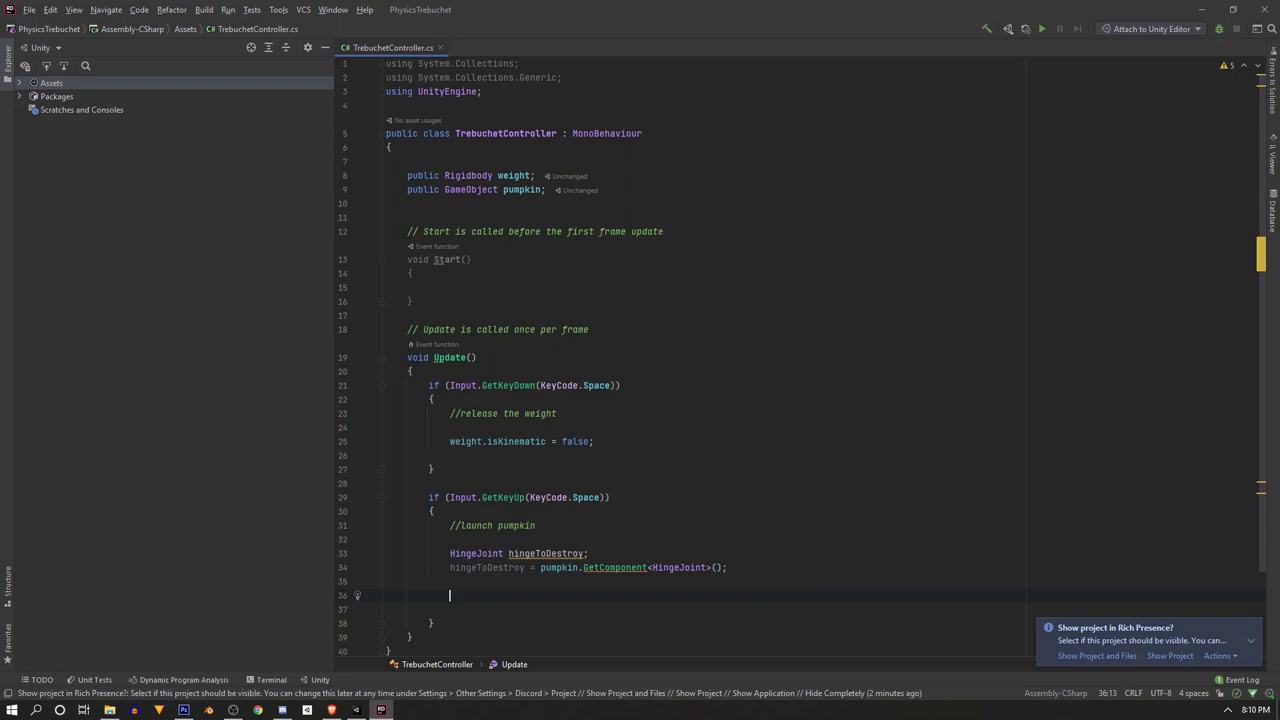
Add the statement Destroy(hingeToDestroy); at the end of the GetKeyUp block
text(Destr)
key(Return)
text(hin);)
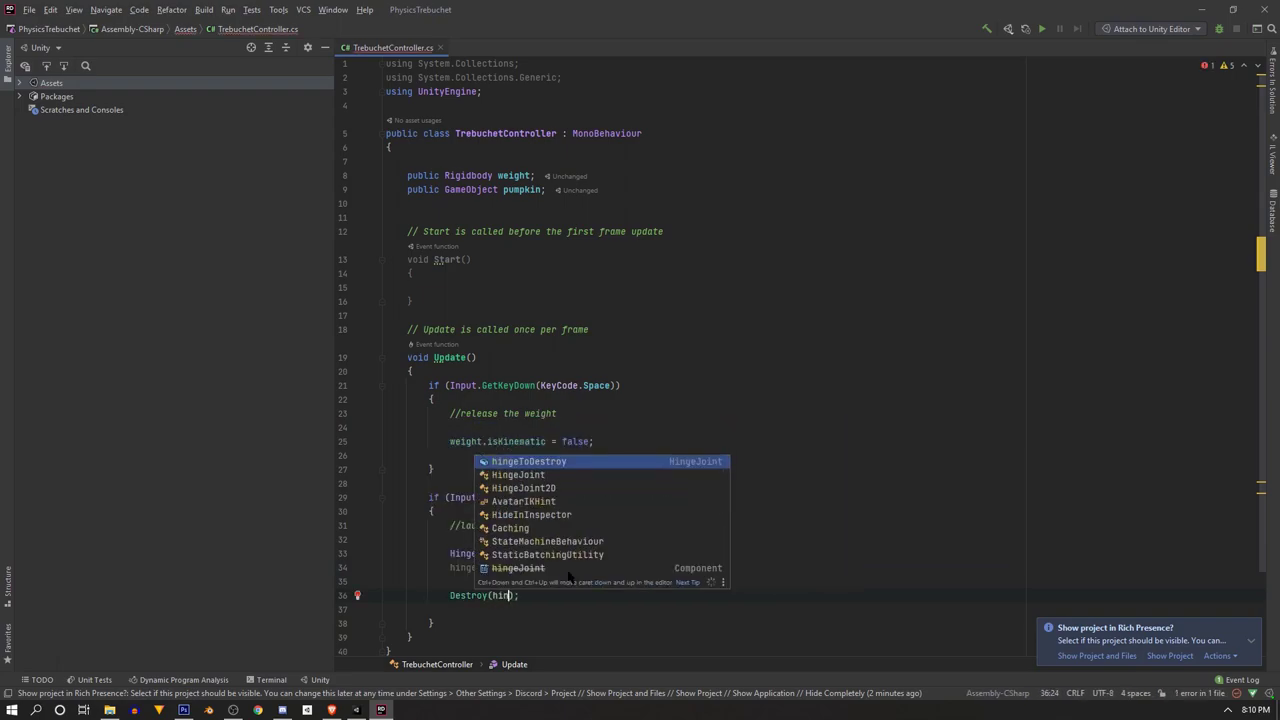
key(Return)
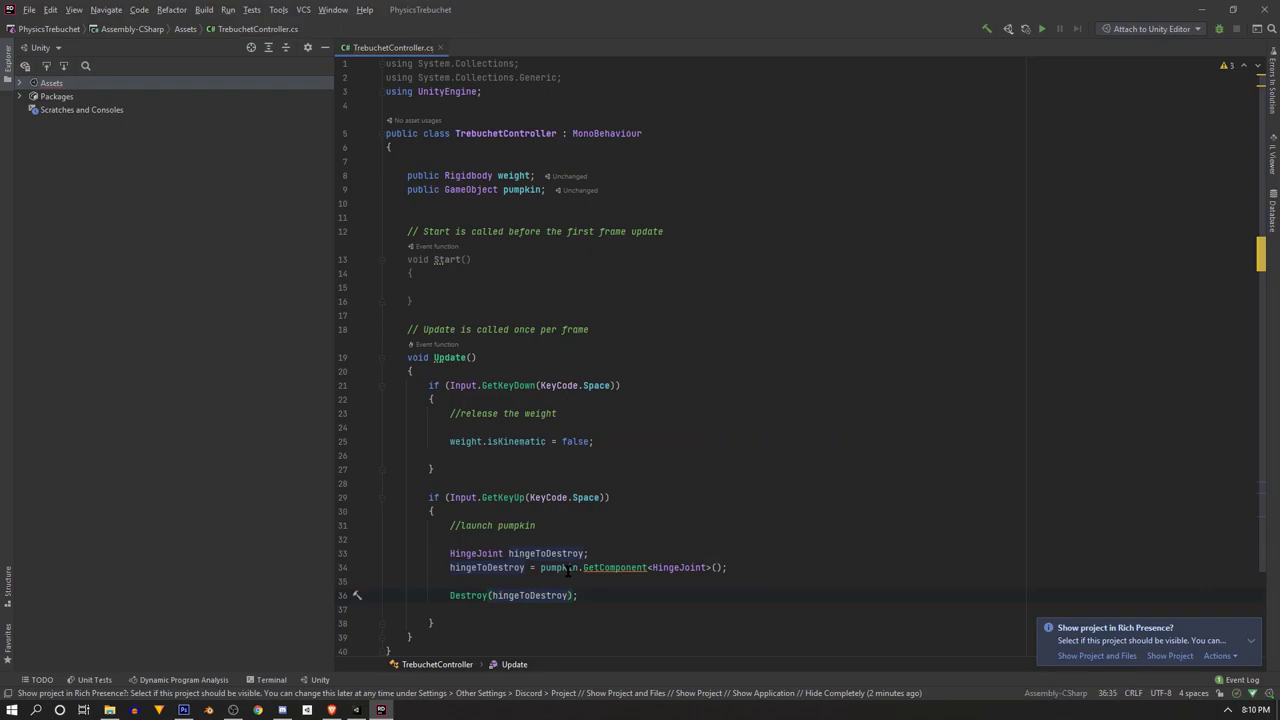
Switch to Unity and assign the Weight and Pumpkin objects to the matching fields of the Trebuchet's controller script
key(alt+Tab)
click(70, 123)
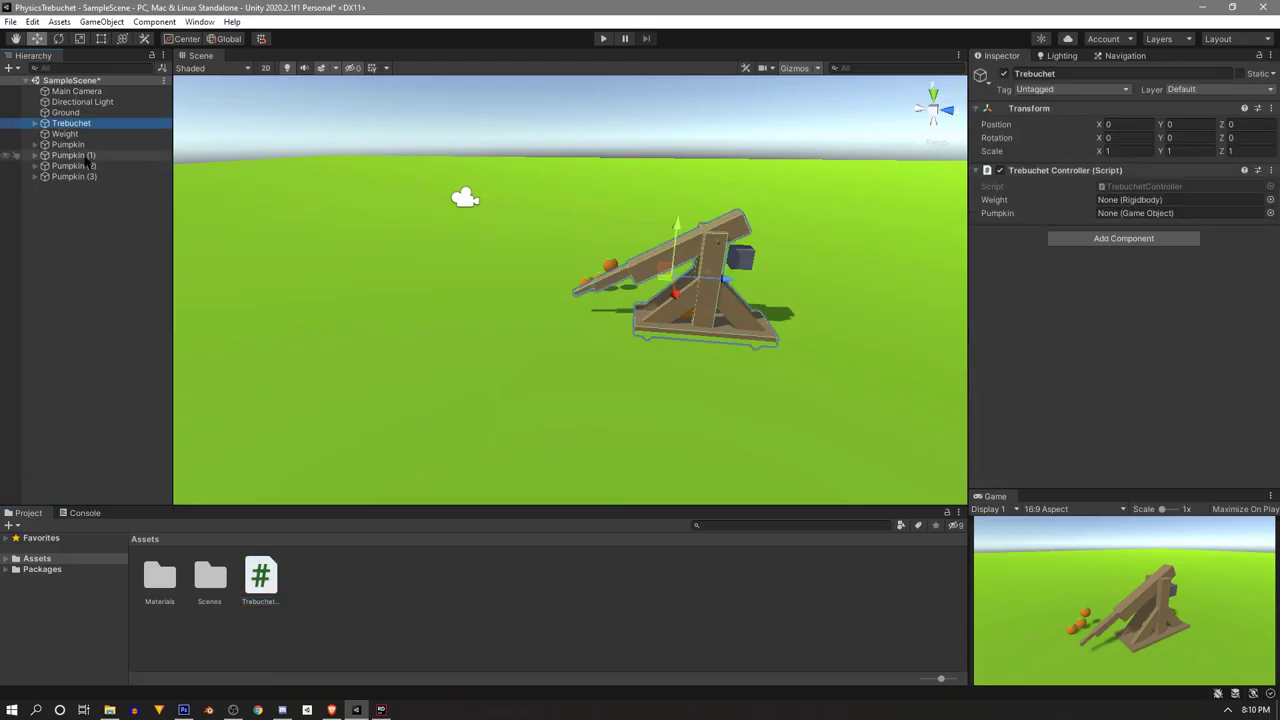
drag(64, 134, 1130, 201)
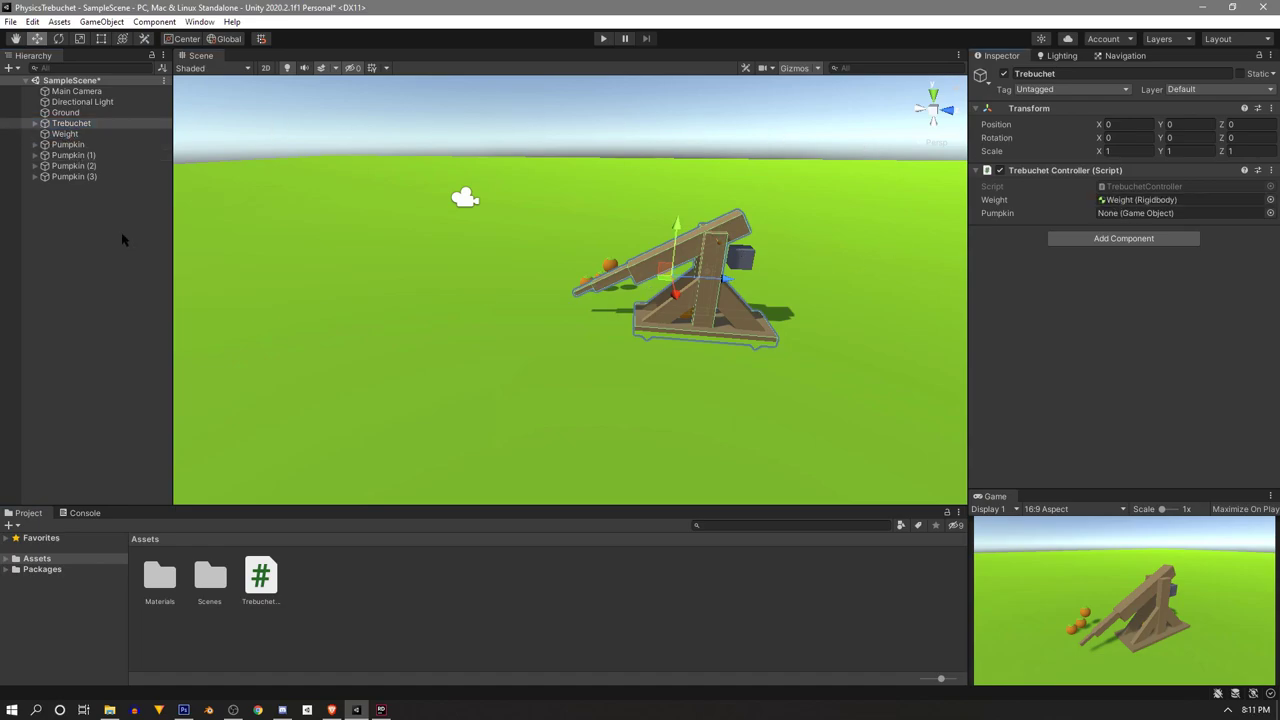
drag(68, 145, 1130, 213)
Align the Main Camera with a wider scene view that shows the trebuchet and the open field in front of it
right_drag(578, 206, 649, 216)
alt+drag(648, 215, 738, 211)
click(76, 91)
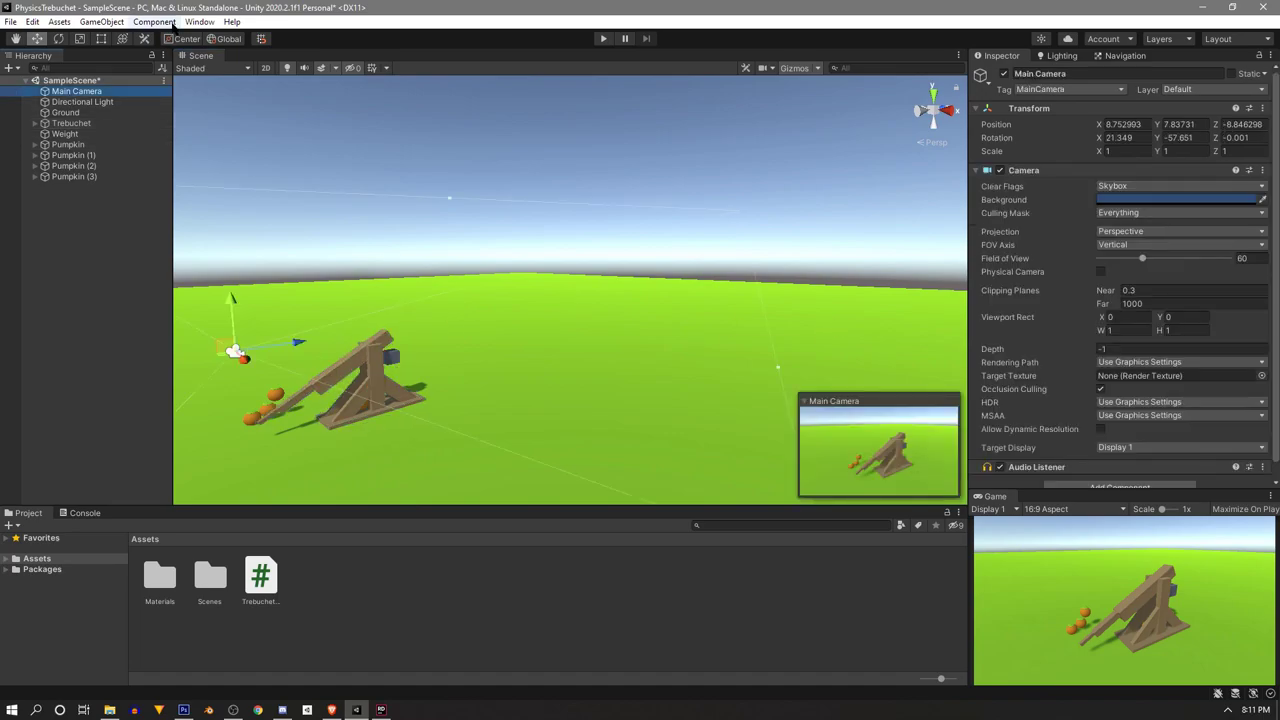
click(155, 22)
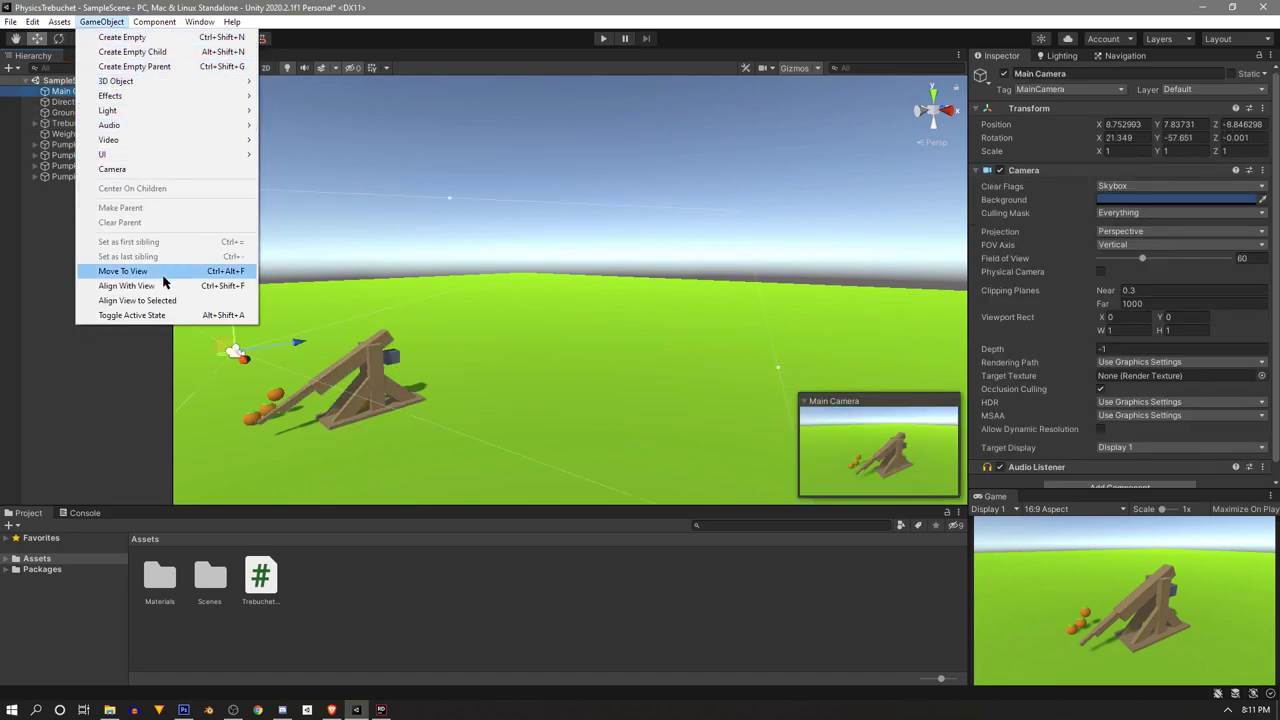
click(166, 288)
Run the scene to test the scripted pumpkin launch
key(ctrl+p)
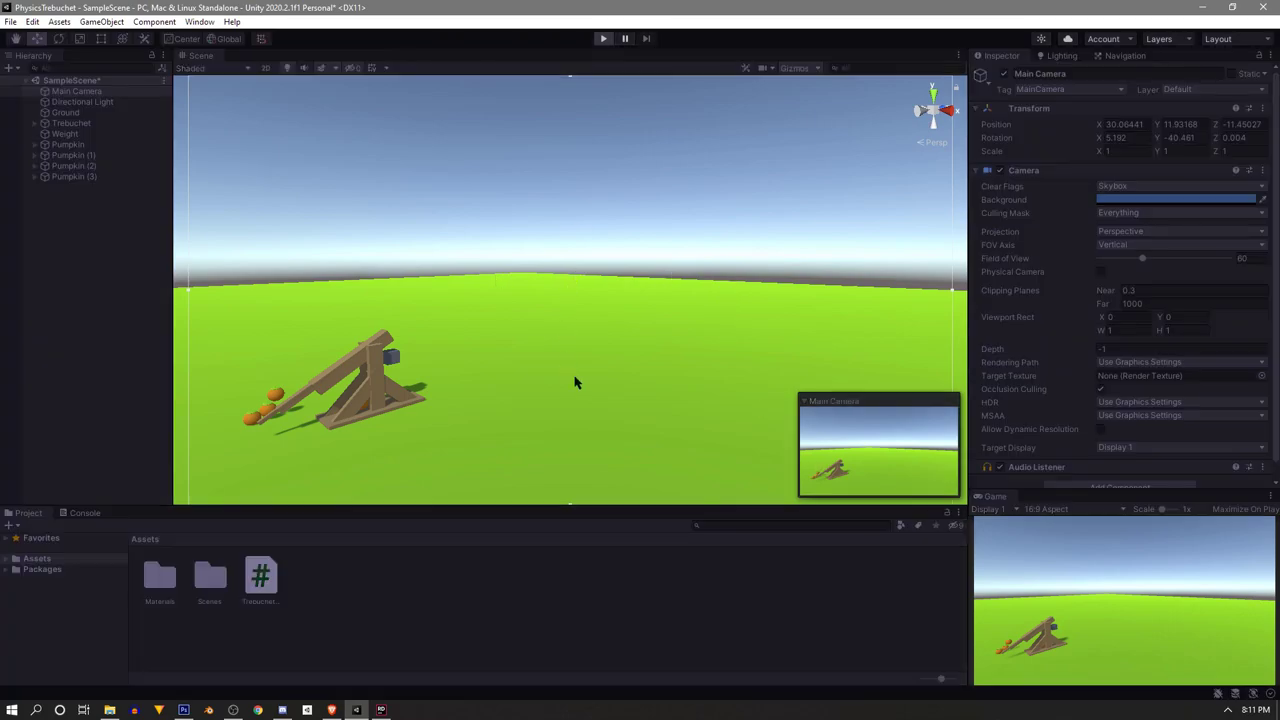